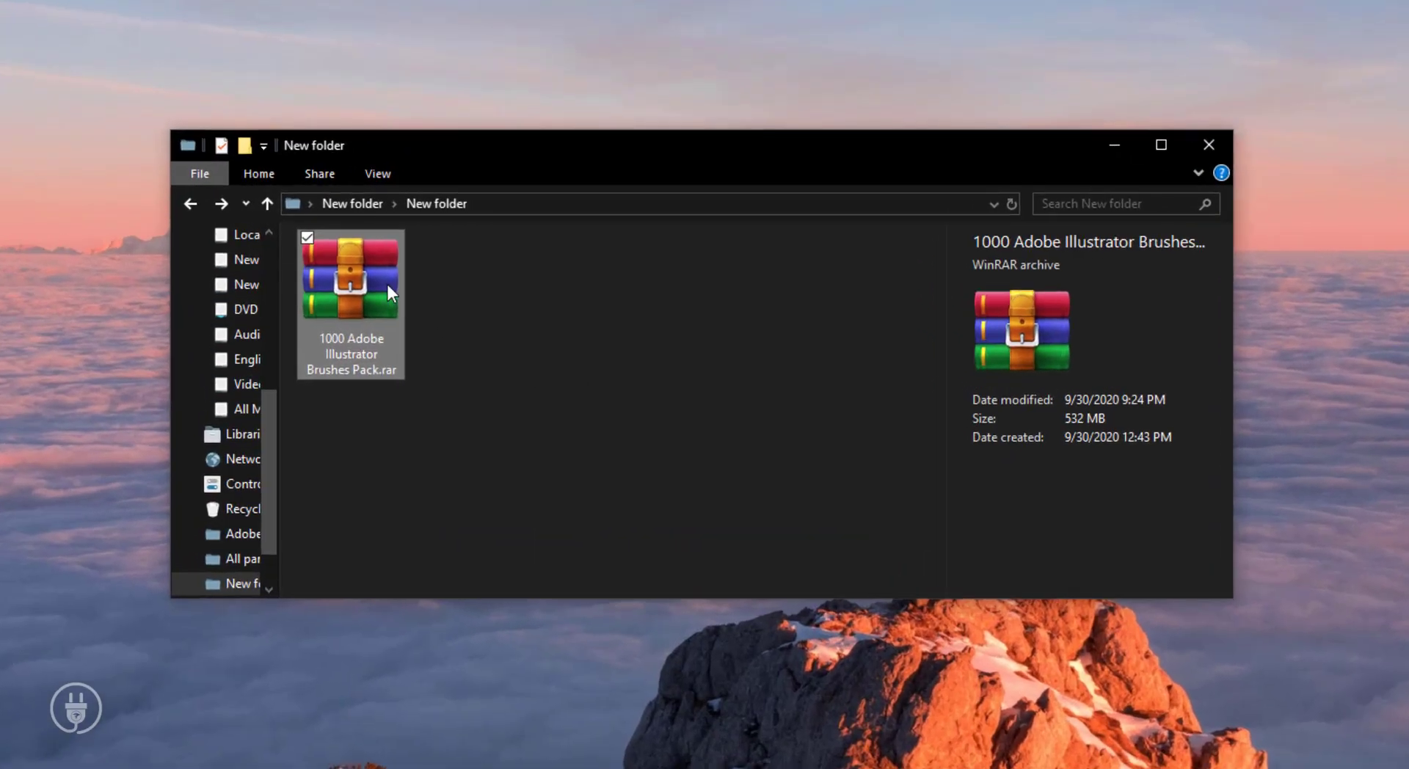
# Extract the brushes pack .rar into the current folder with Extract Here.
pyautogui.rightClick(389, 292)
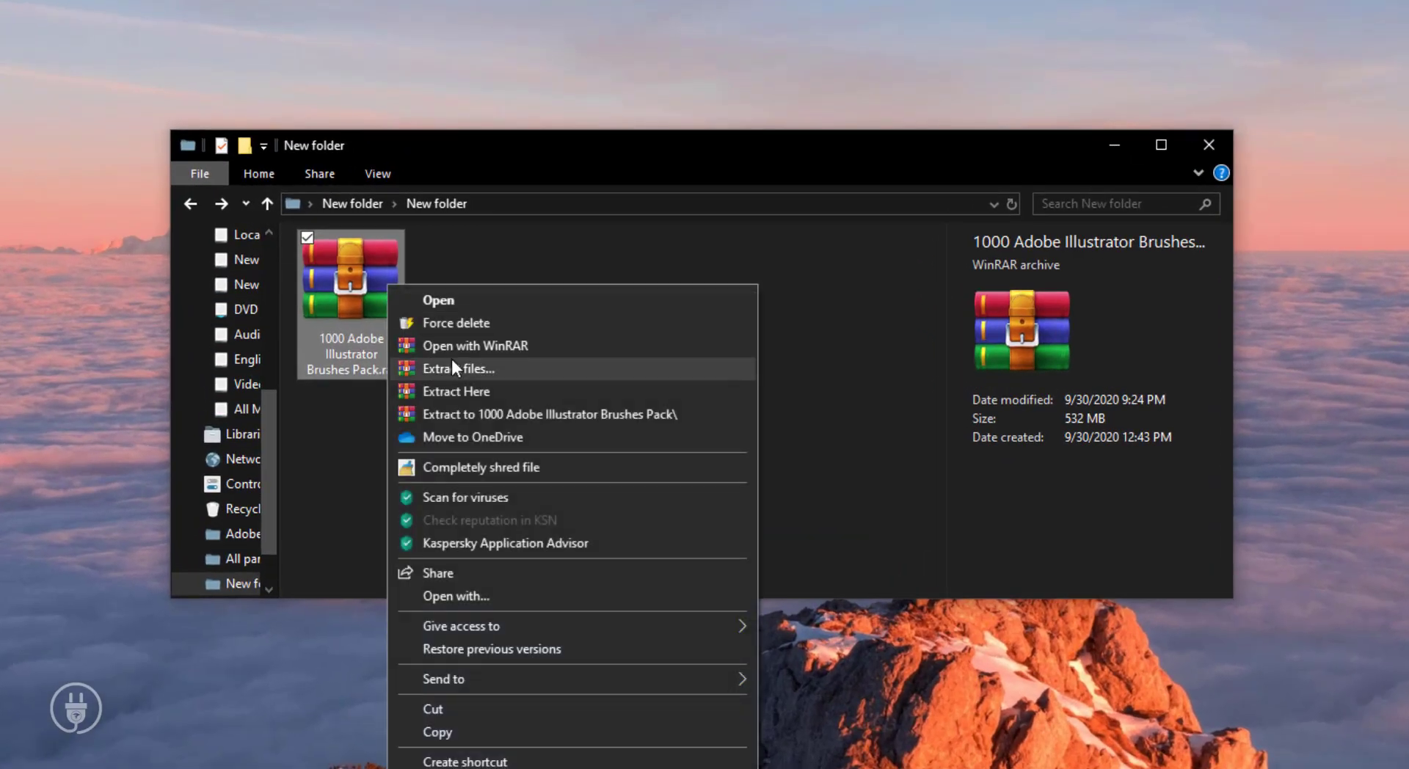
pyautogui.click(455, 388)
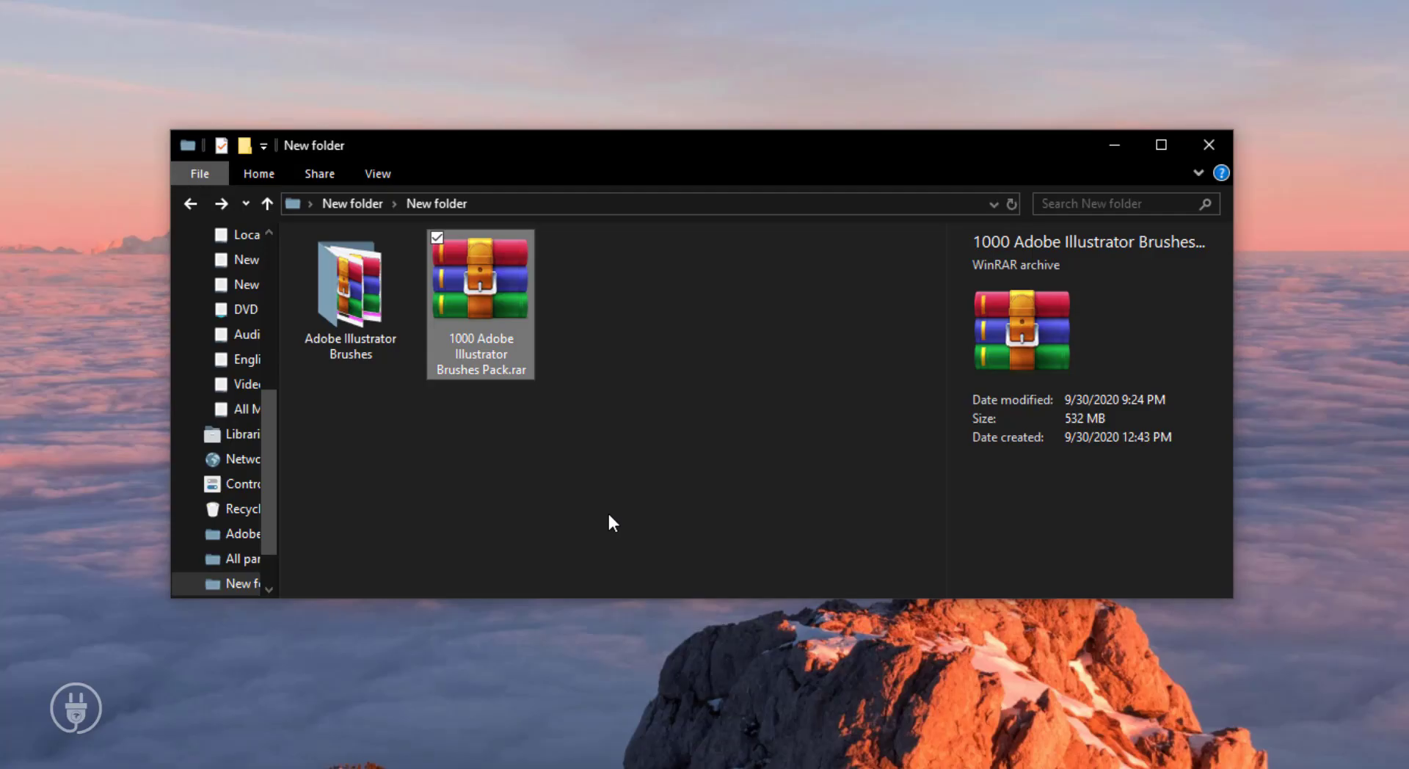
# Open Adobe Illustrator Brushes and extract the 120 Brush Pens and 160-Wild-Strokes archives.
pyautogui.doubleClick(354, 339)
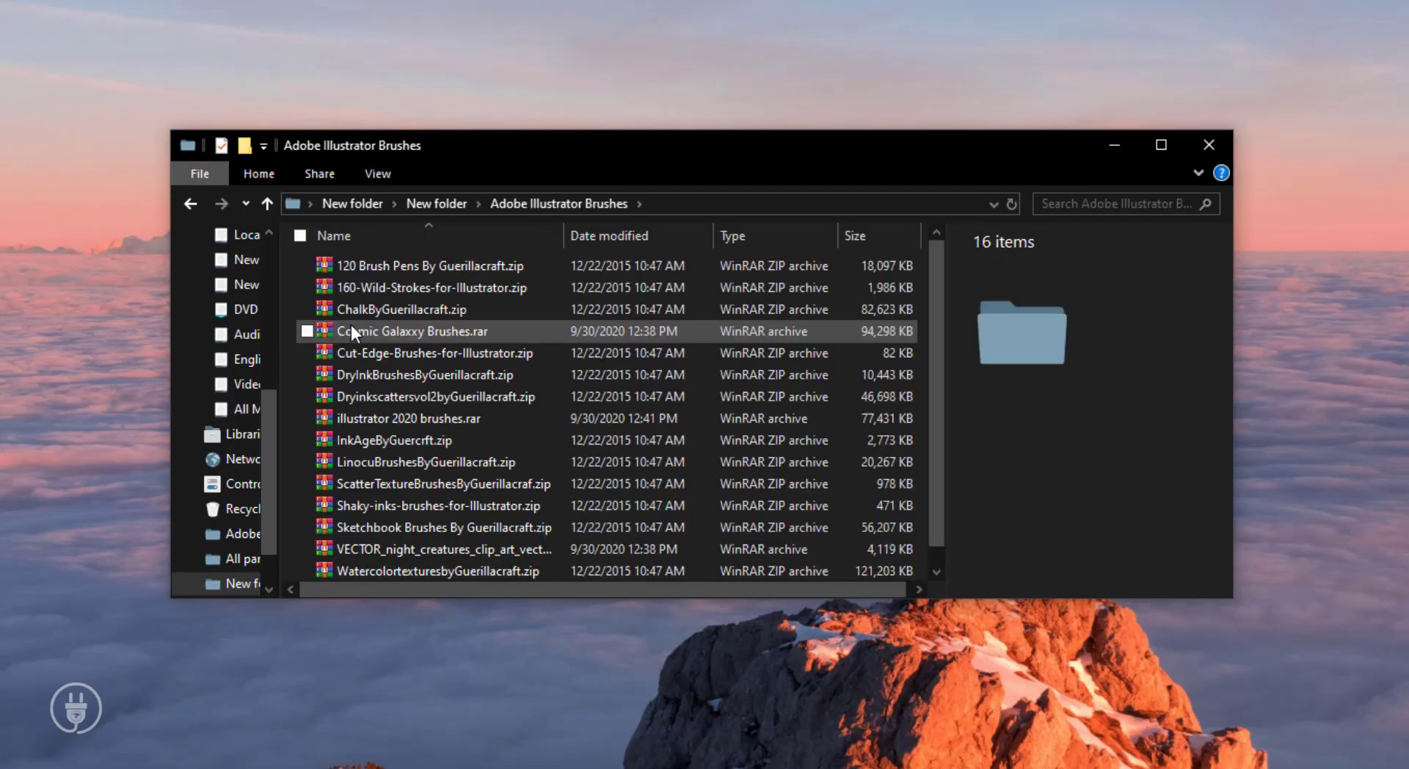
pyautogui.moveTo(514, 598); pyautogui.dragTo(514, 768)
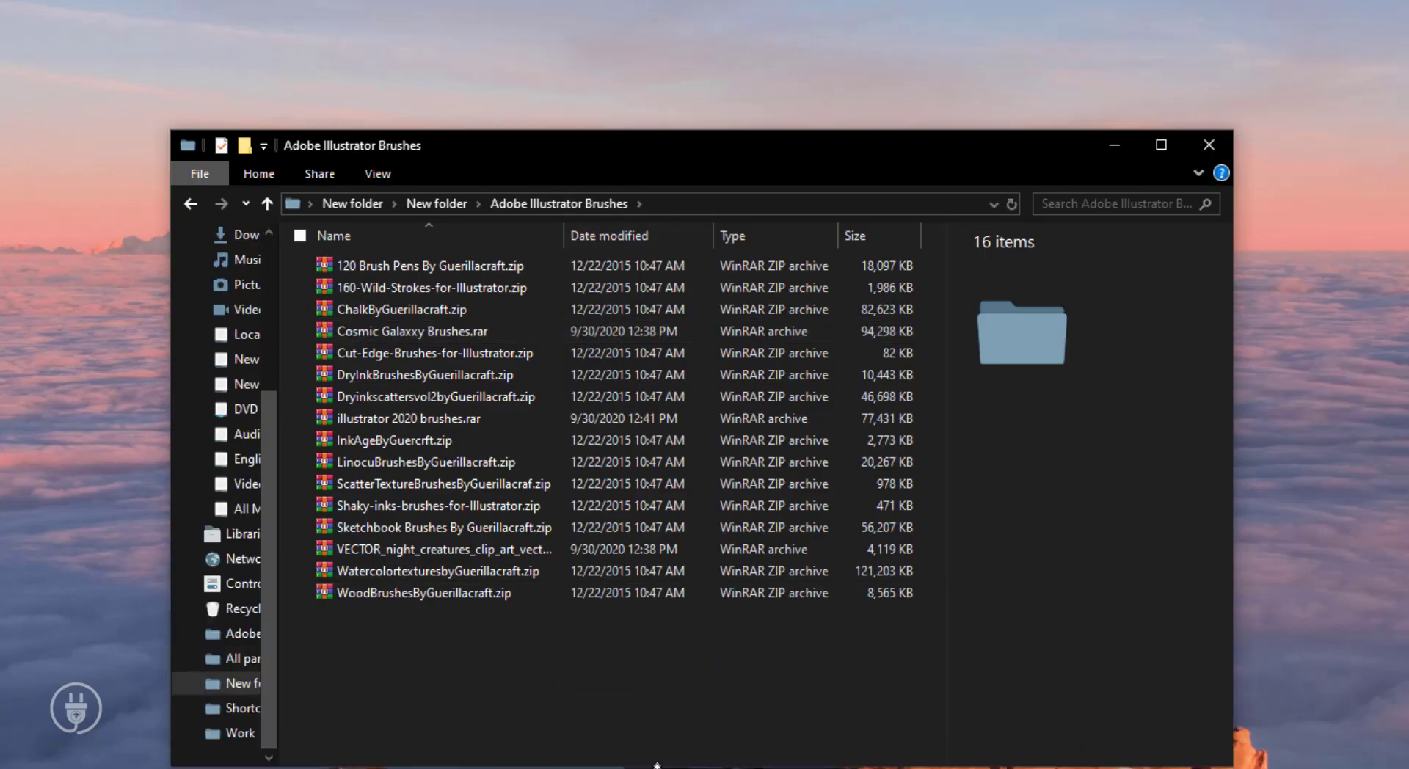
pyautogui.click(442, 267)
pyautogui.rightClick(441, 267)
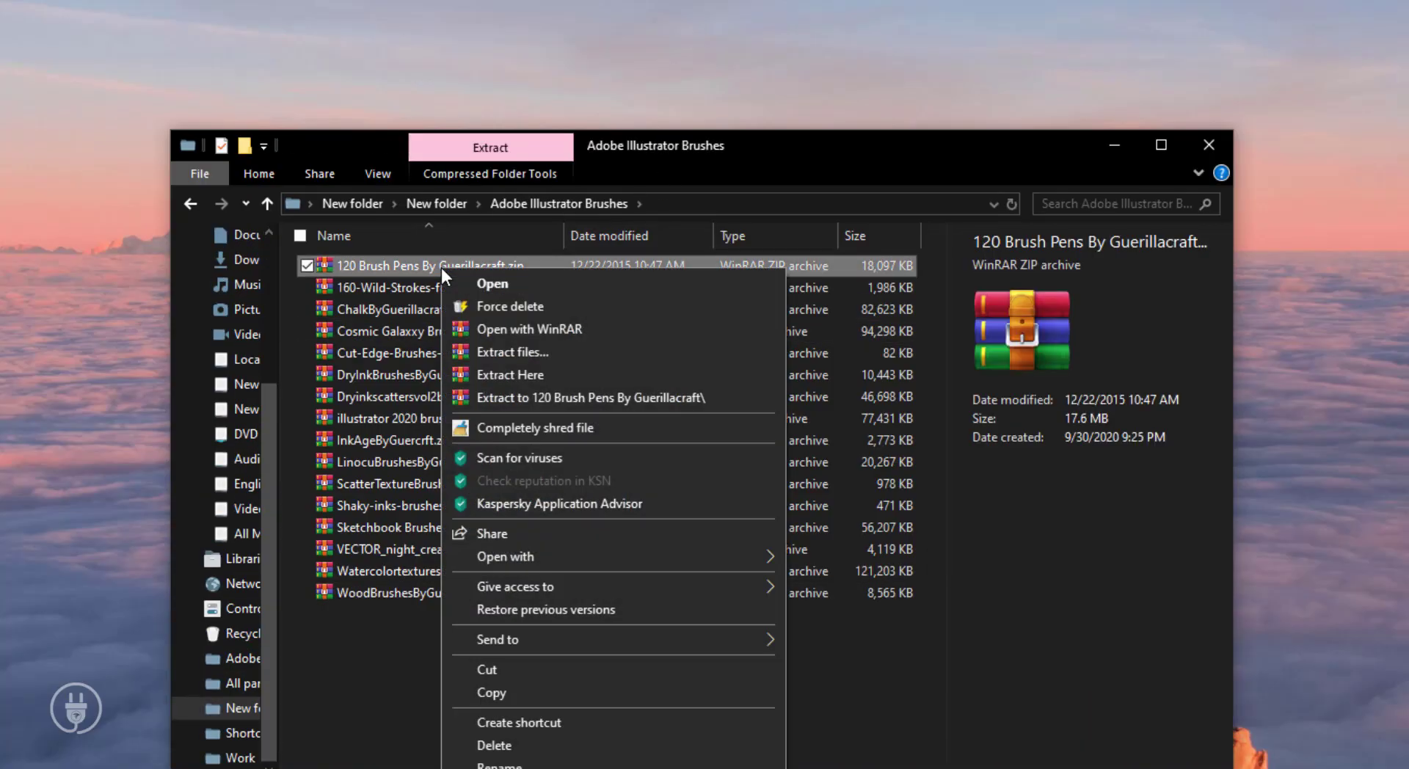
pyautogui.click(538, 352)
pyautogui.click(750, 687)
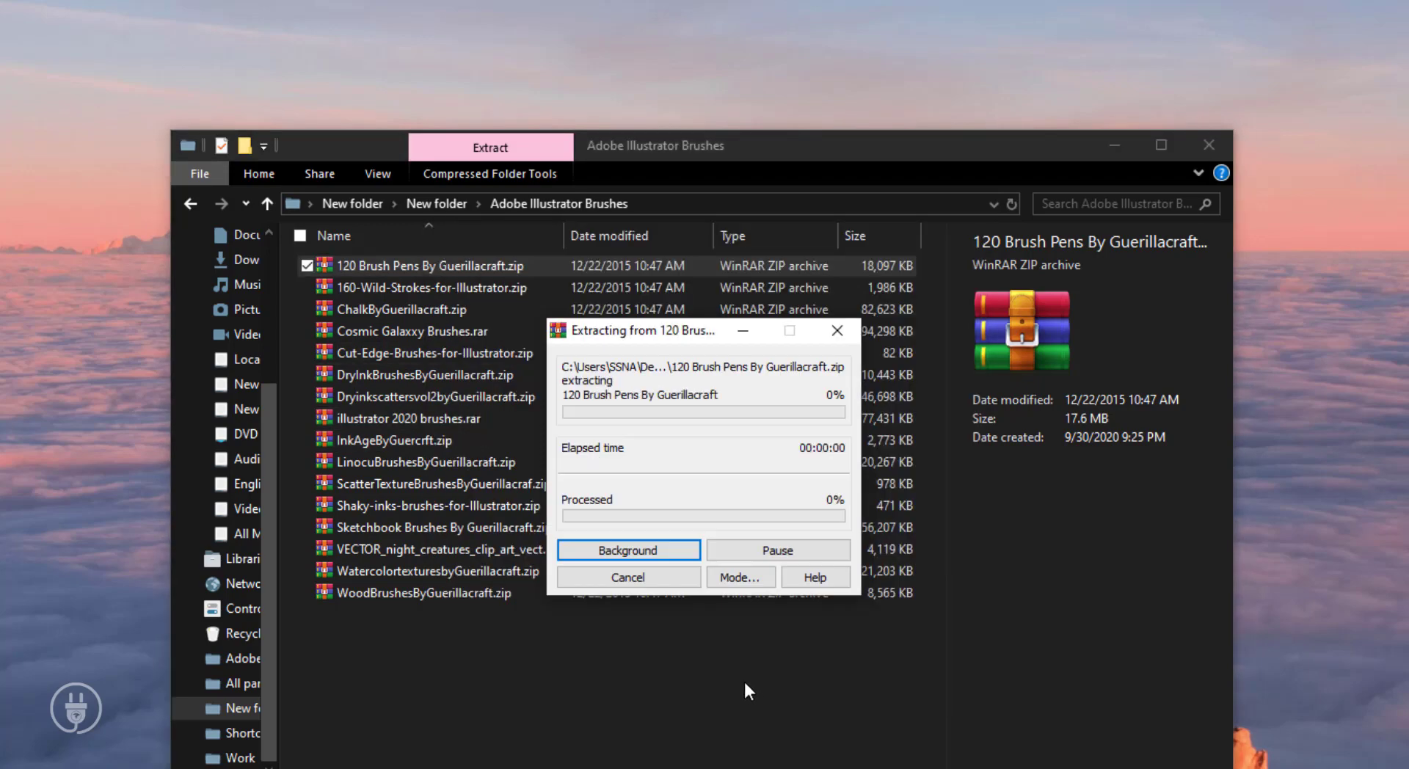
pyautogui.click(422, 300)
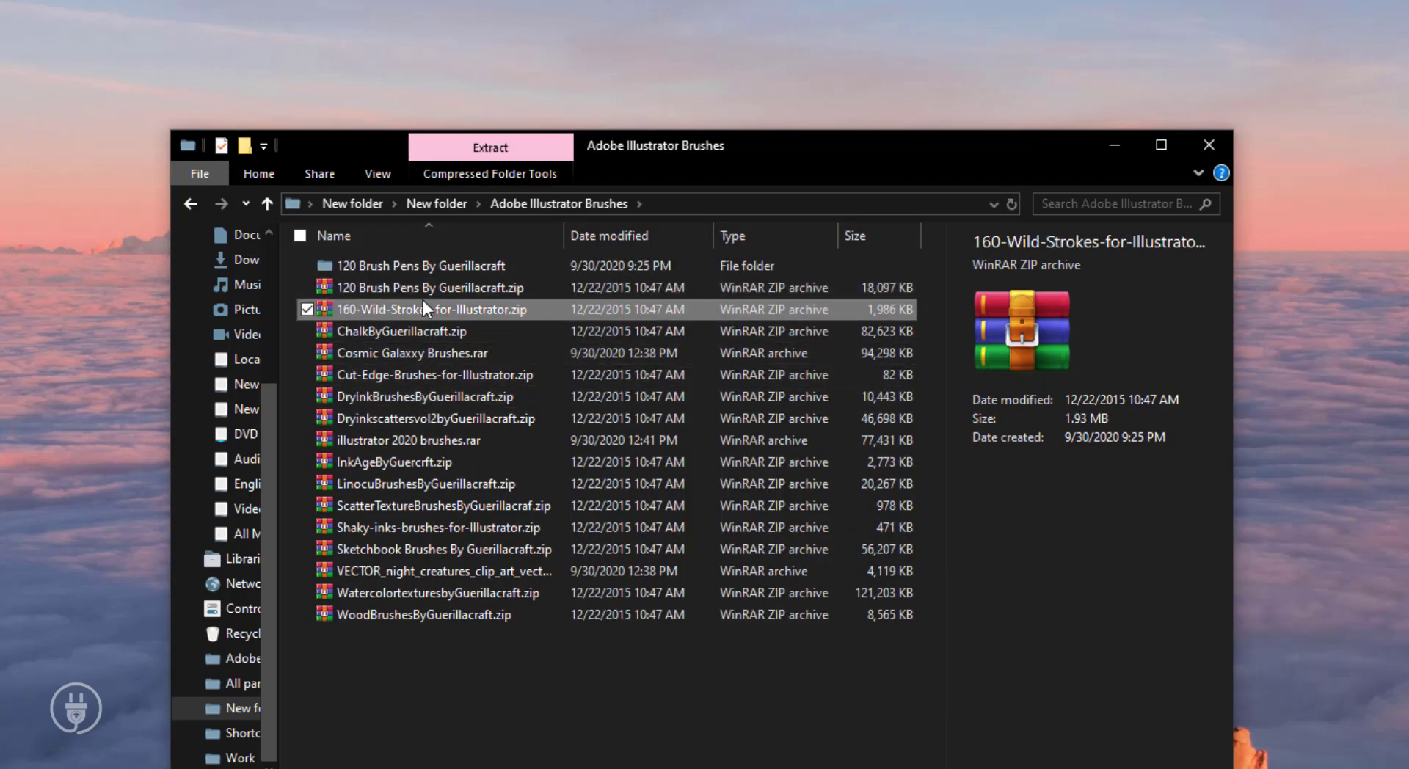
pyautogui.rightClick(422, 301)
pyautogui.click(465, 381)
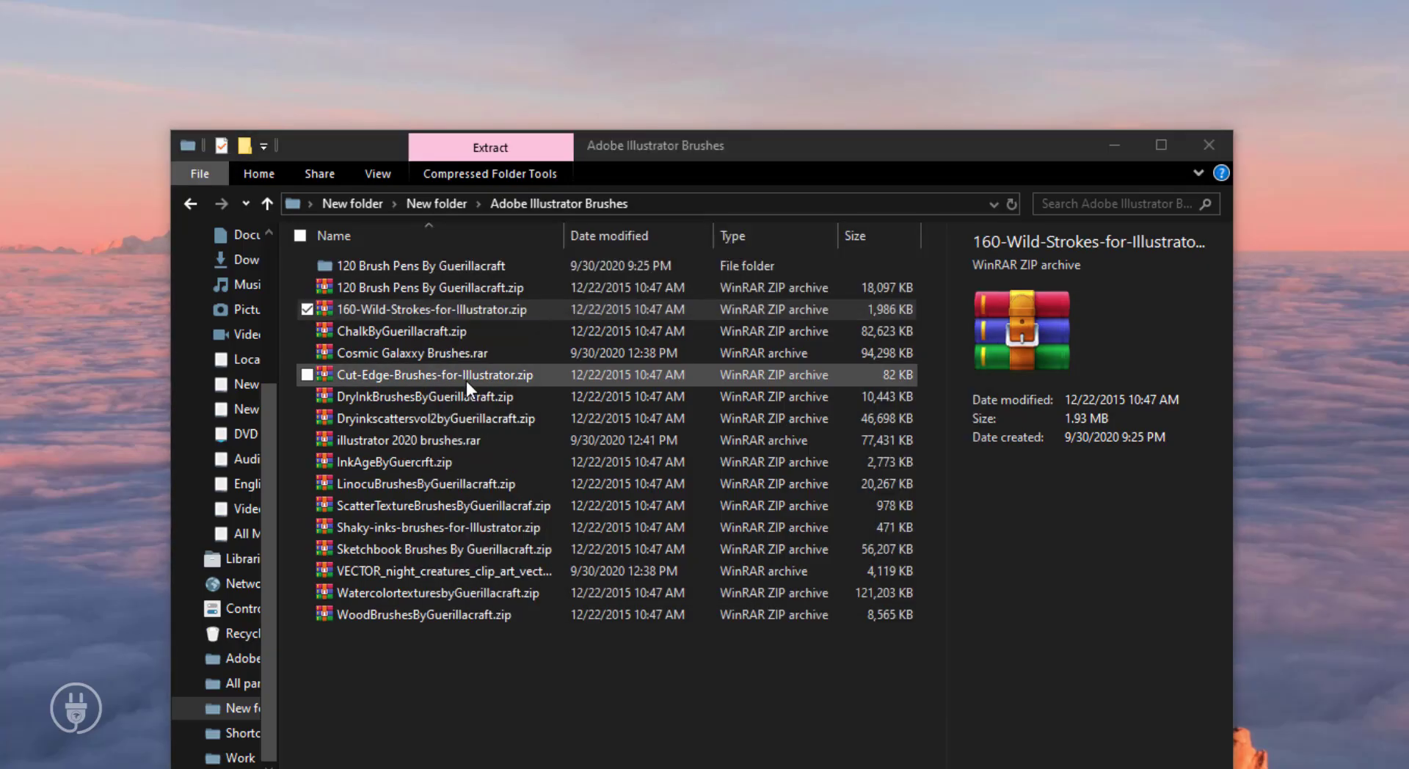
# Extract the ChalkByGuerillacraft, Cosmic Galaxxy Brushes and Cut-Edge-Brushes archives into their own folders.
pyautogui.click(420, 353)
pyautogui.rightClick(420, 352)
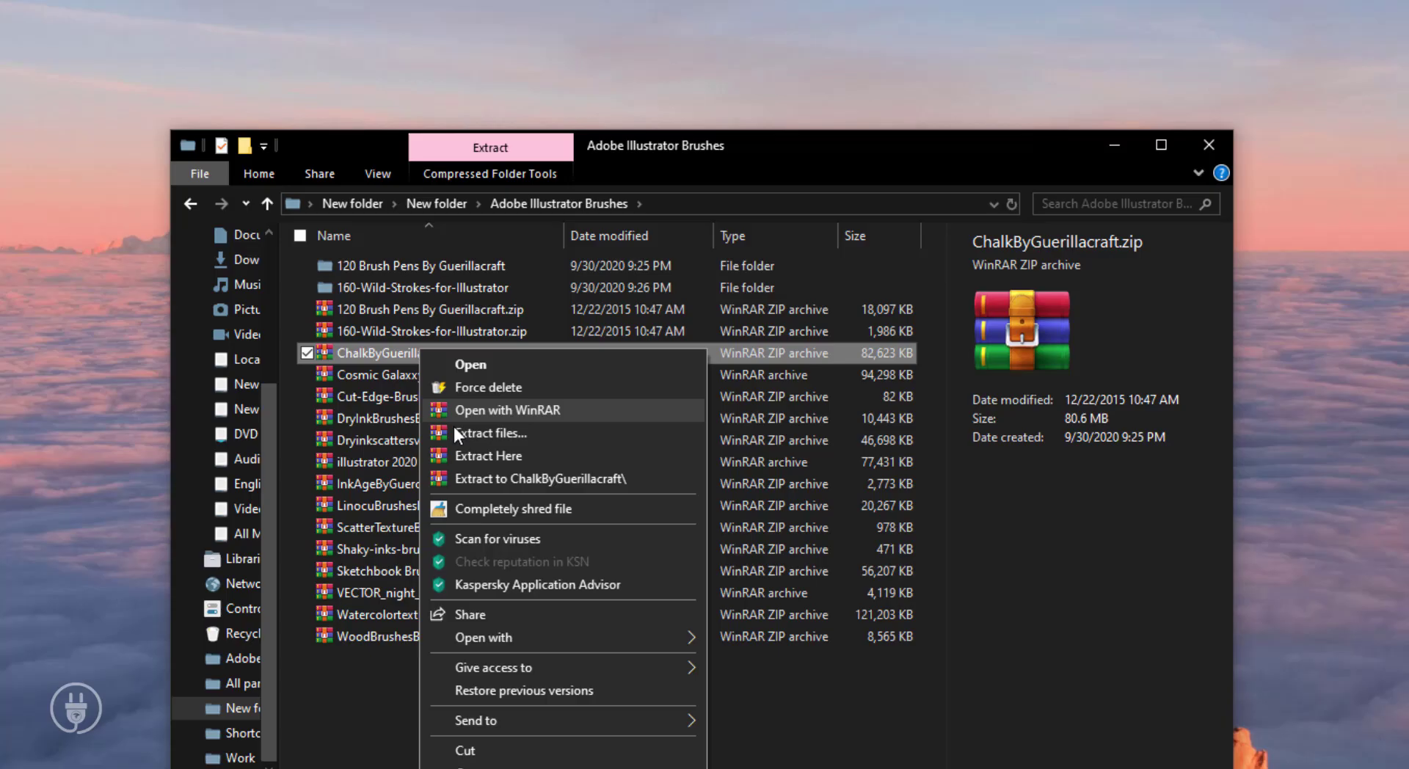
pyautogui.click(460, 428)
pyautogui.click(745, 678)
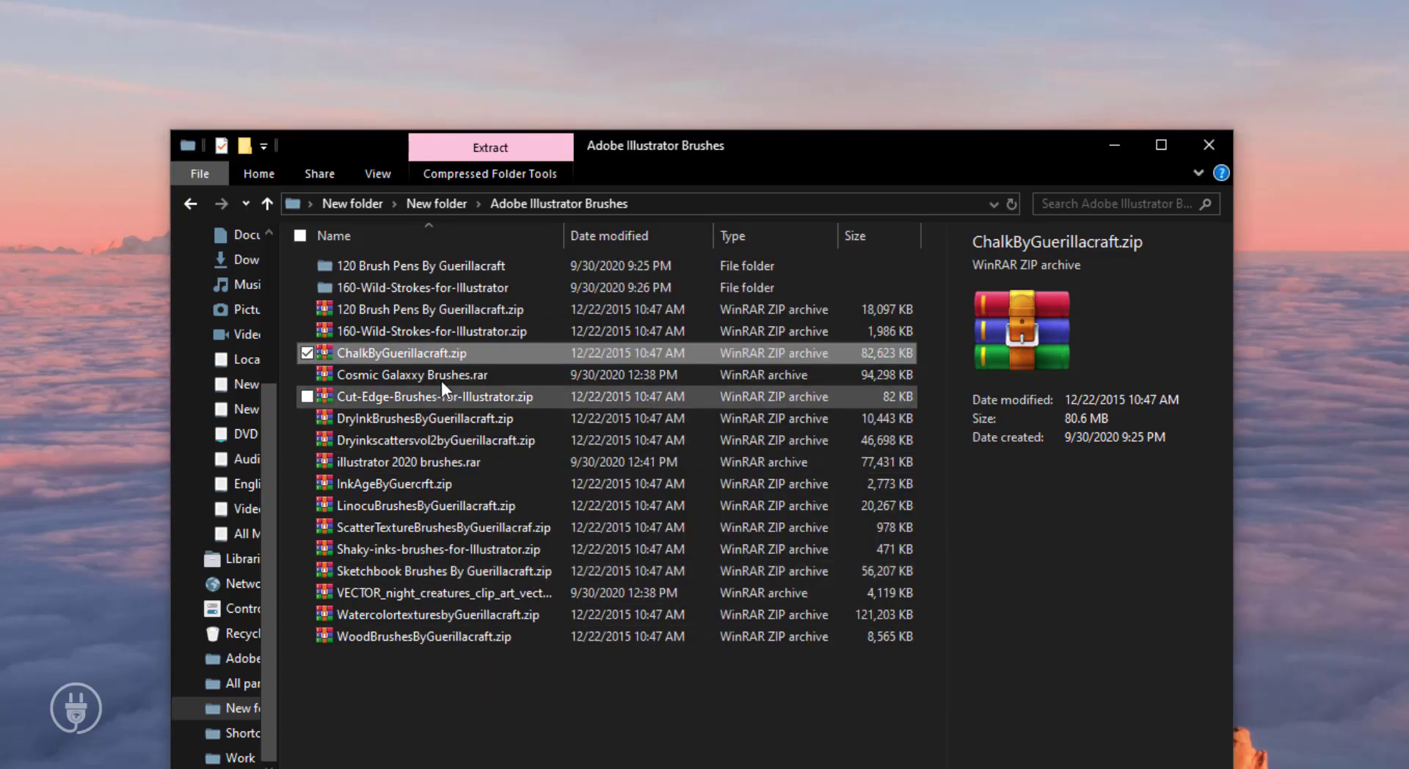
pyautogui.click(433, 397)
pyautogui.rightClick(433, 396)
pyautogui.click(503, 482)
pyautogui.press('Return')
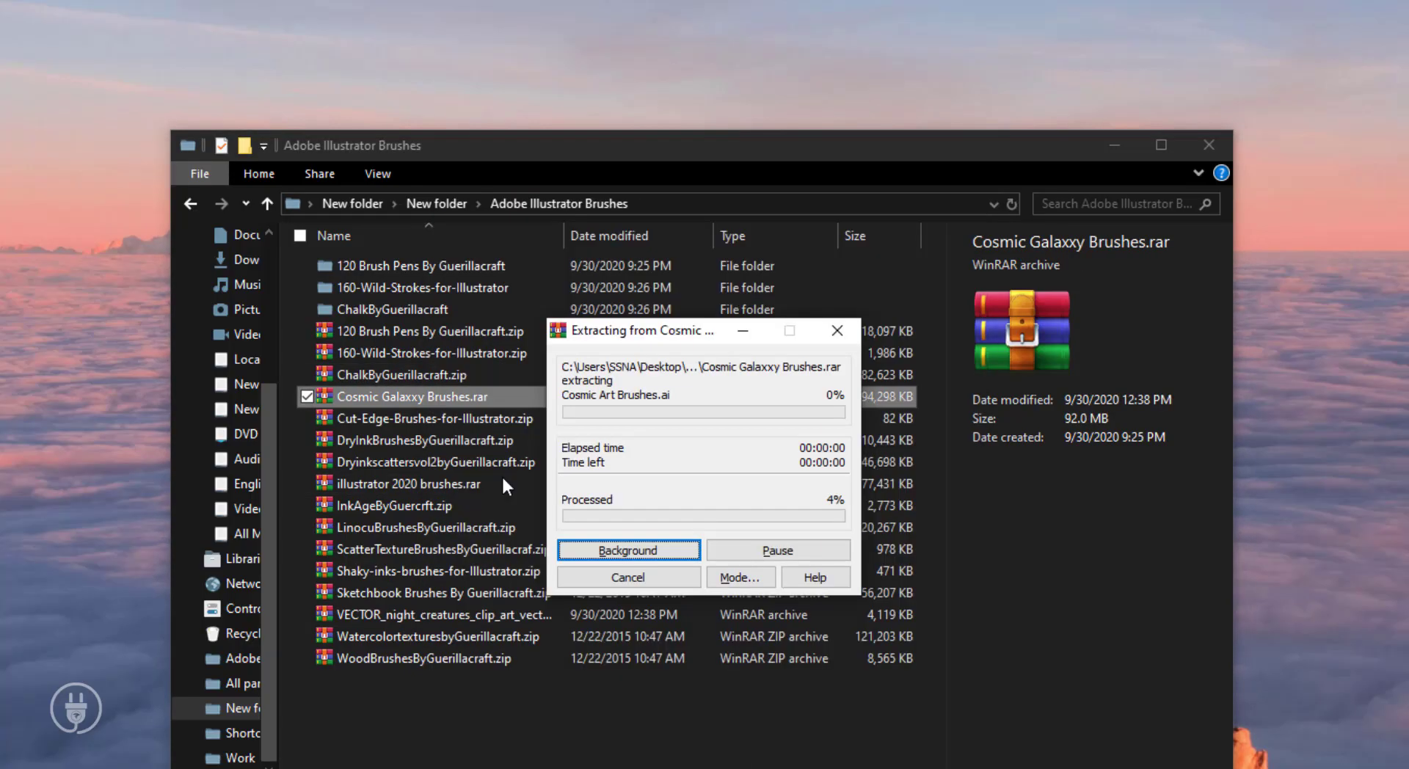
pyautogui.click(429, 440)
pyautogui.rightClick(431, 442)
pyautogui.click(492, 526)
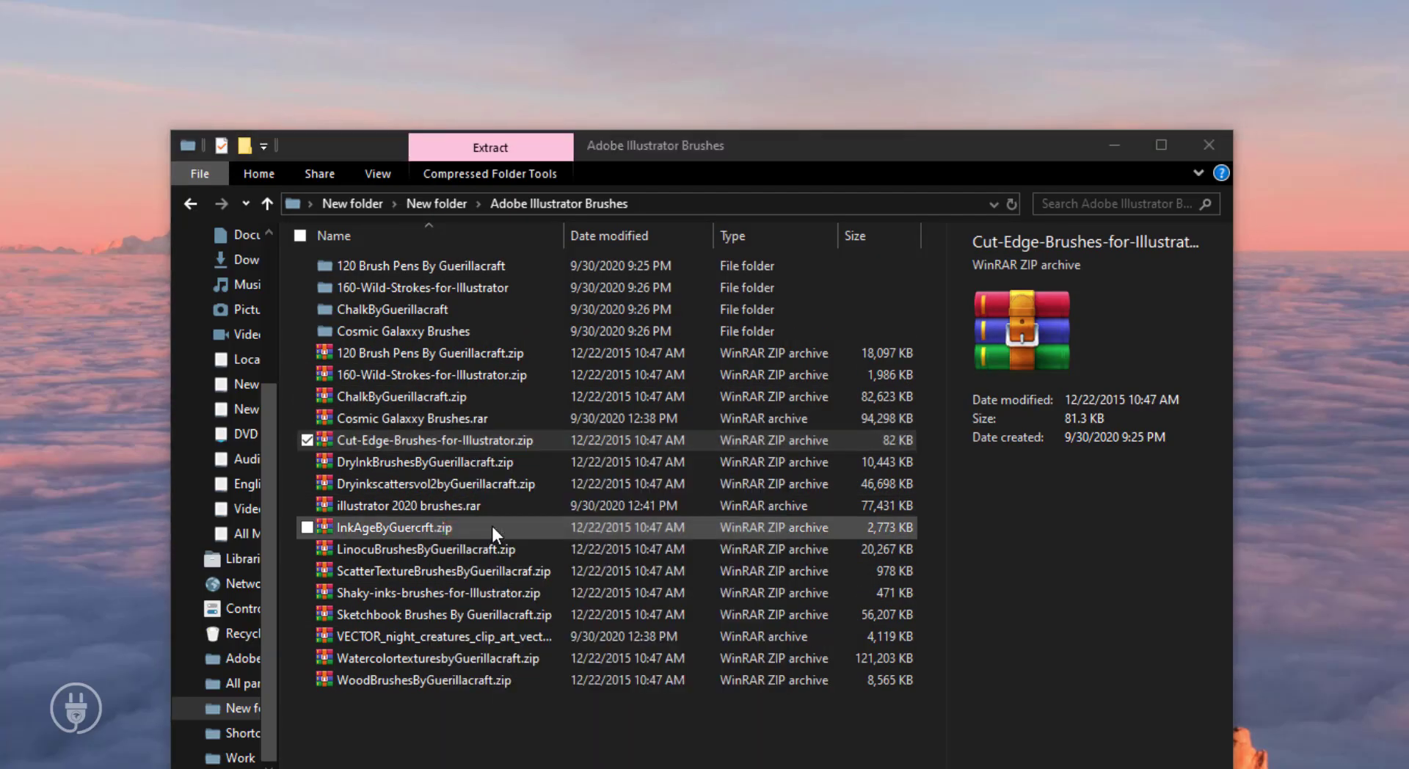
pyautogui.press('Return')
# Extract the DryInkBrushes, Dryinkscattersvol2 and illustrator 2020 brushes archives into their own folders.
pyautogui.click(439, 490)
pyautogui.rightClick(439, 490)
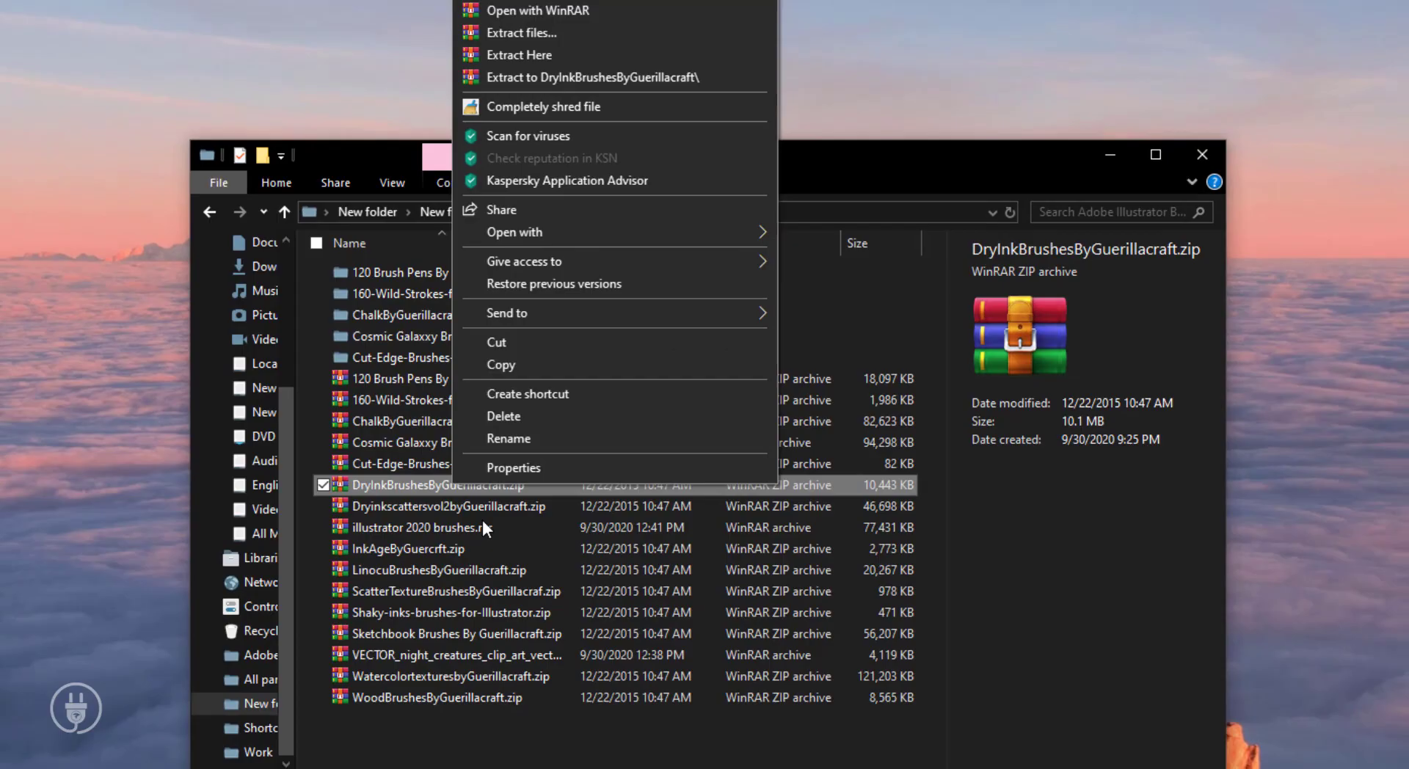
pyautogui.click(515, 38)
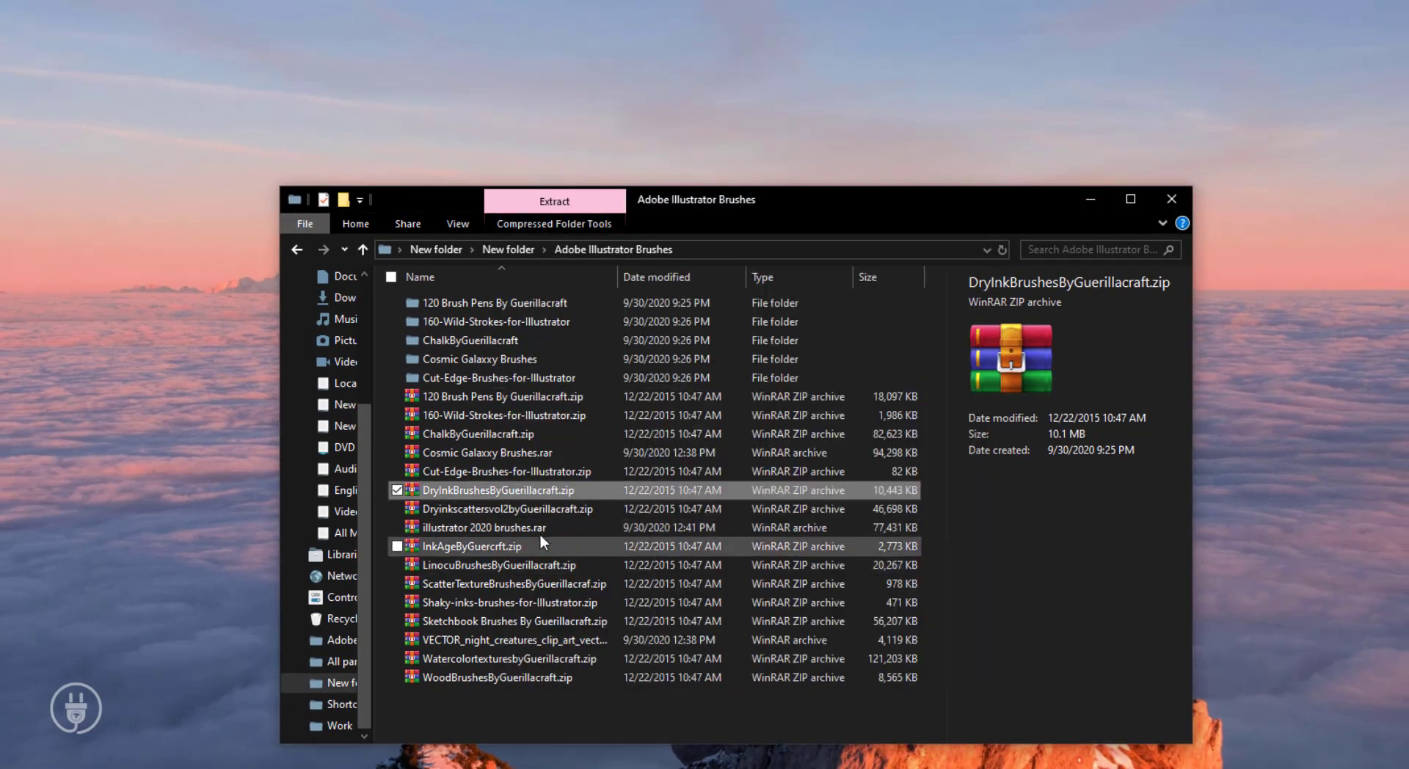
pyautogui.click(537, 529)
pyautogui.rightClick(537, 530)
pyautogui.click(611, 132)
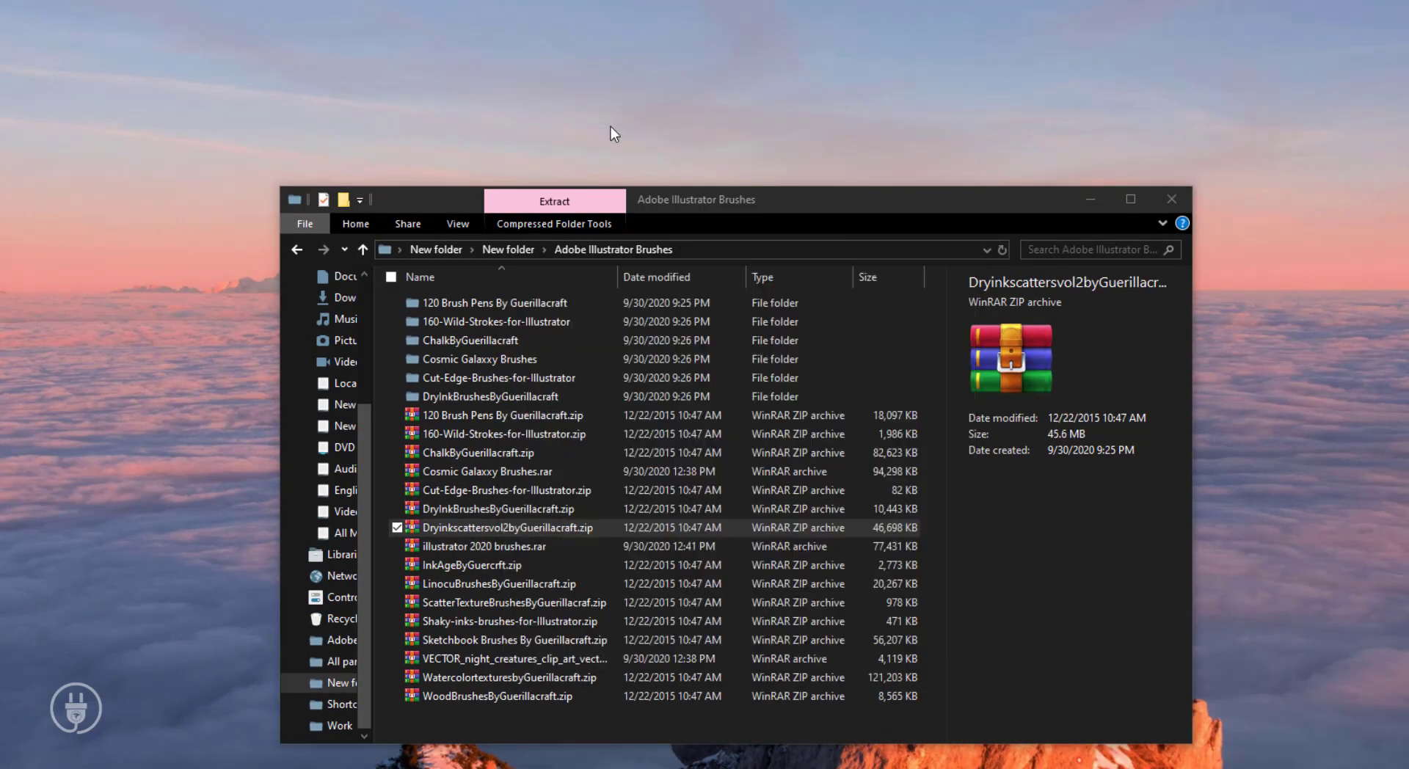
pyautogui.click(539, 559)
pyautogui.rightClick(539, 560)
pyautogui.click(609, 140)
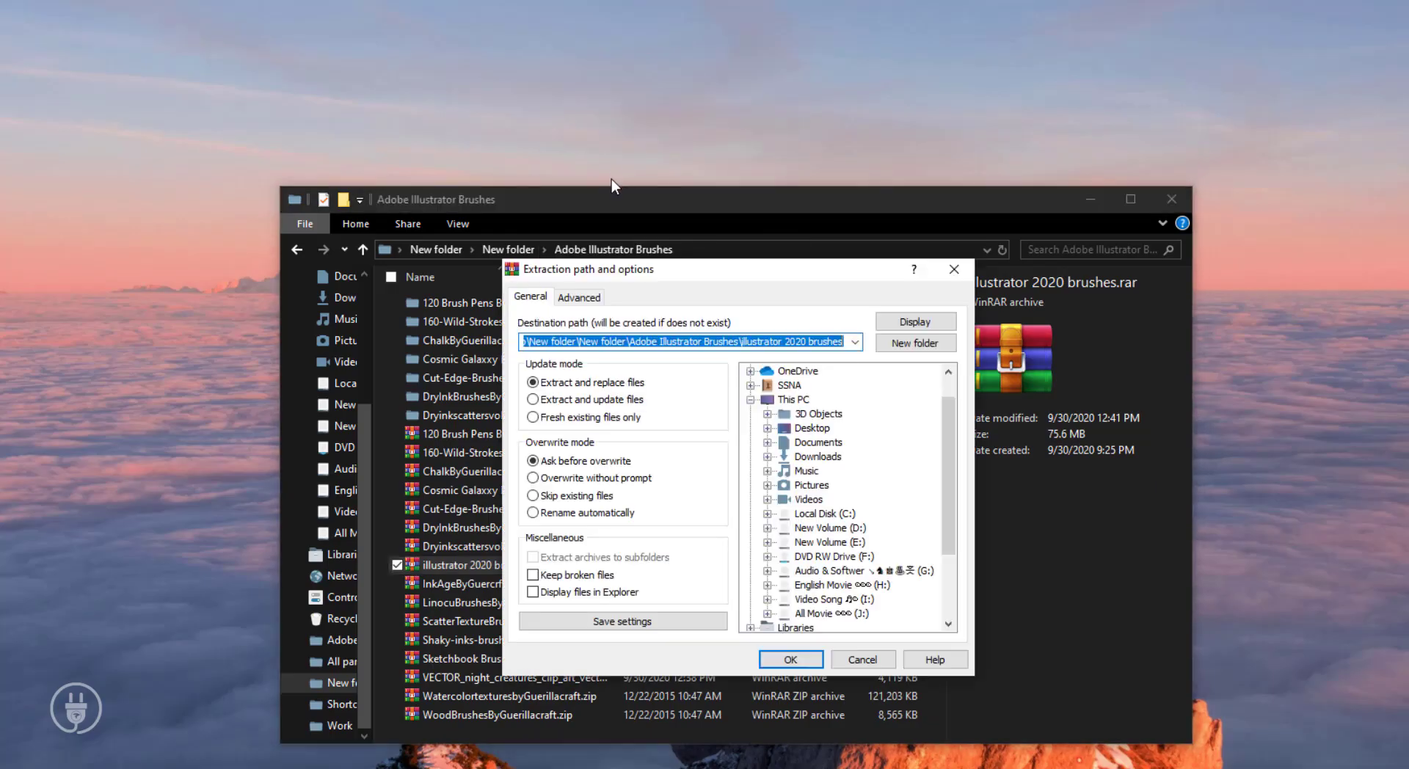
pyautogui.press('Return')
# Extract the InkAgeByGuercrft, LinocuBrushes and ScatterTextureBrushes archives into their own folders.
pyautogui.rightClick(488, 601)
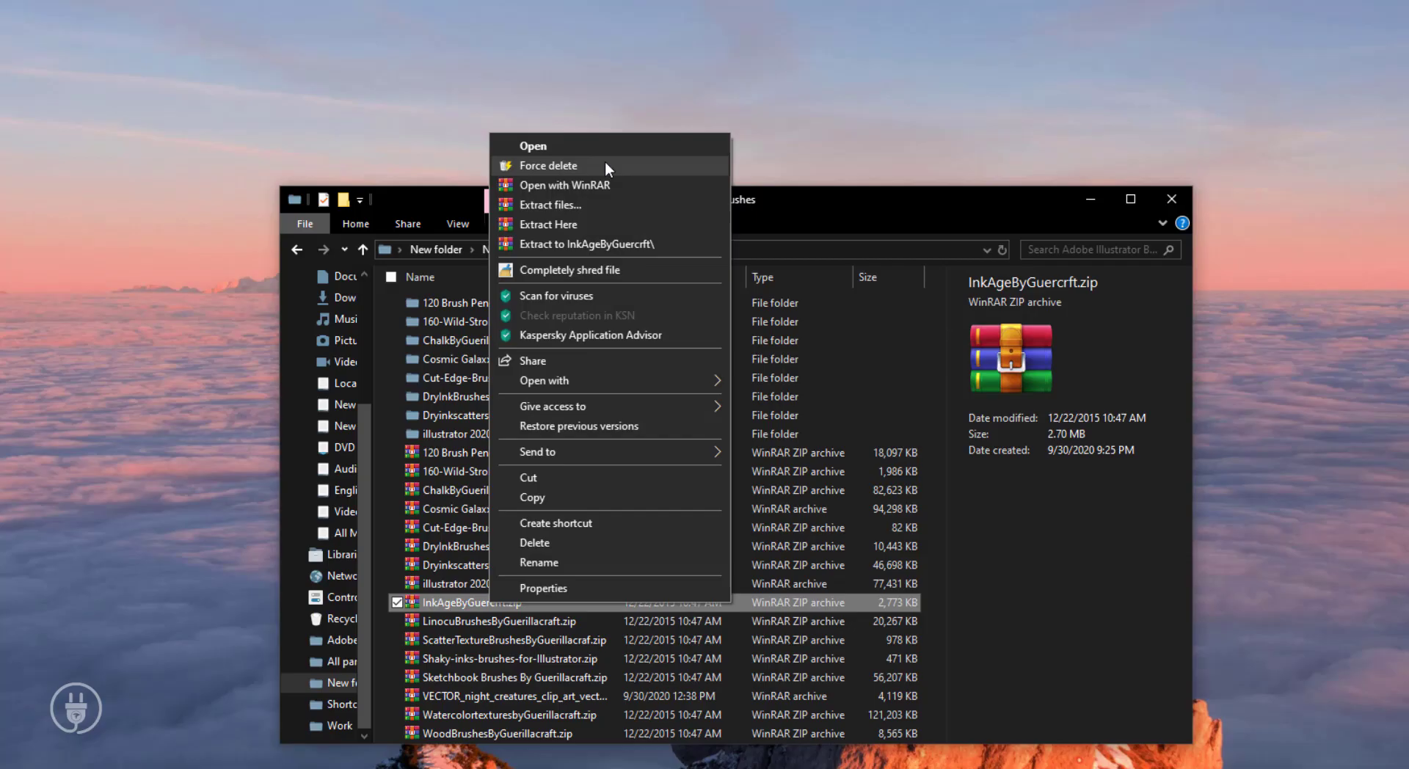
pyautogui.click(605, 161)
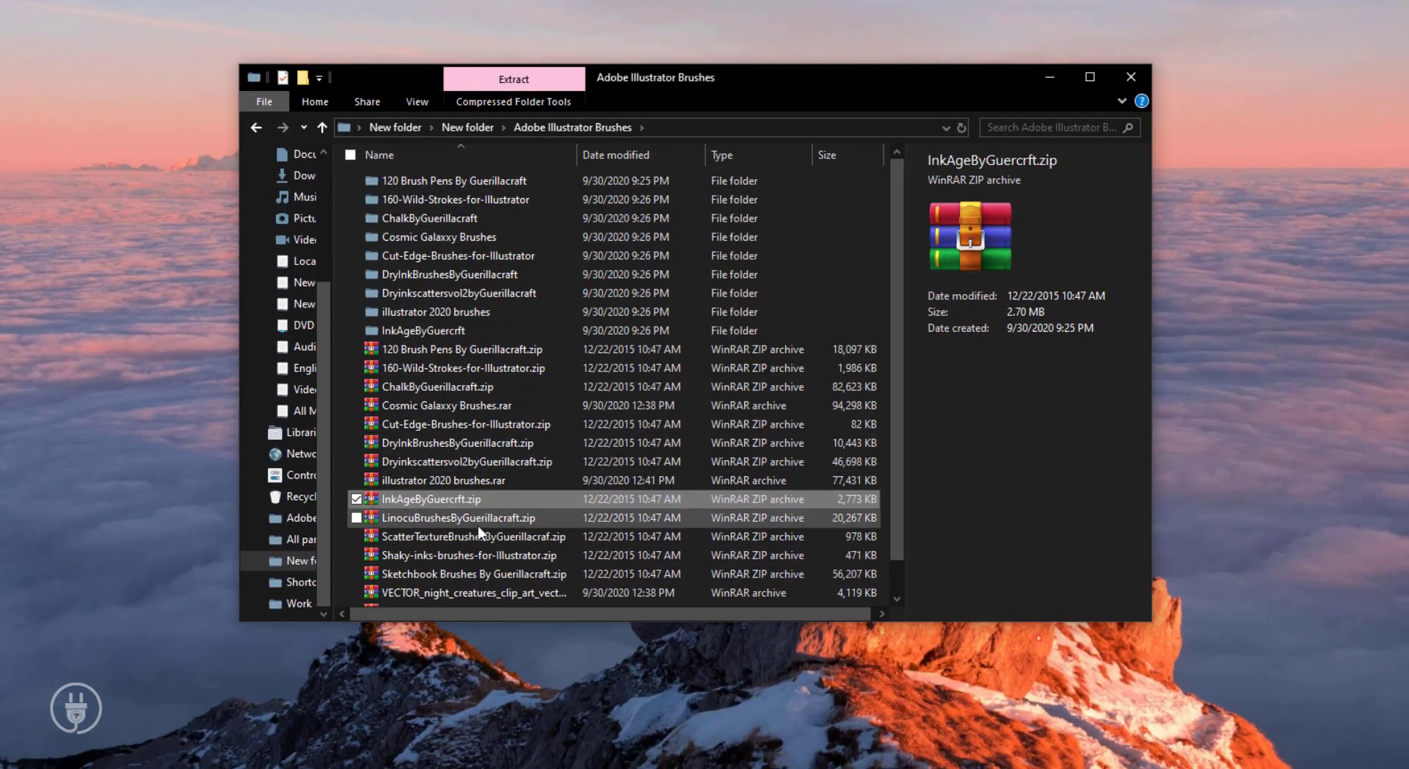
pyautogui.rightClick(477, 522)
pyautogui.click(580, 121)
pyautogui.press('Return')
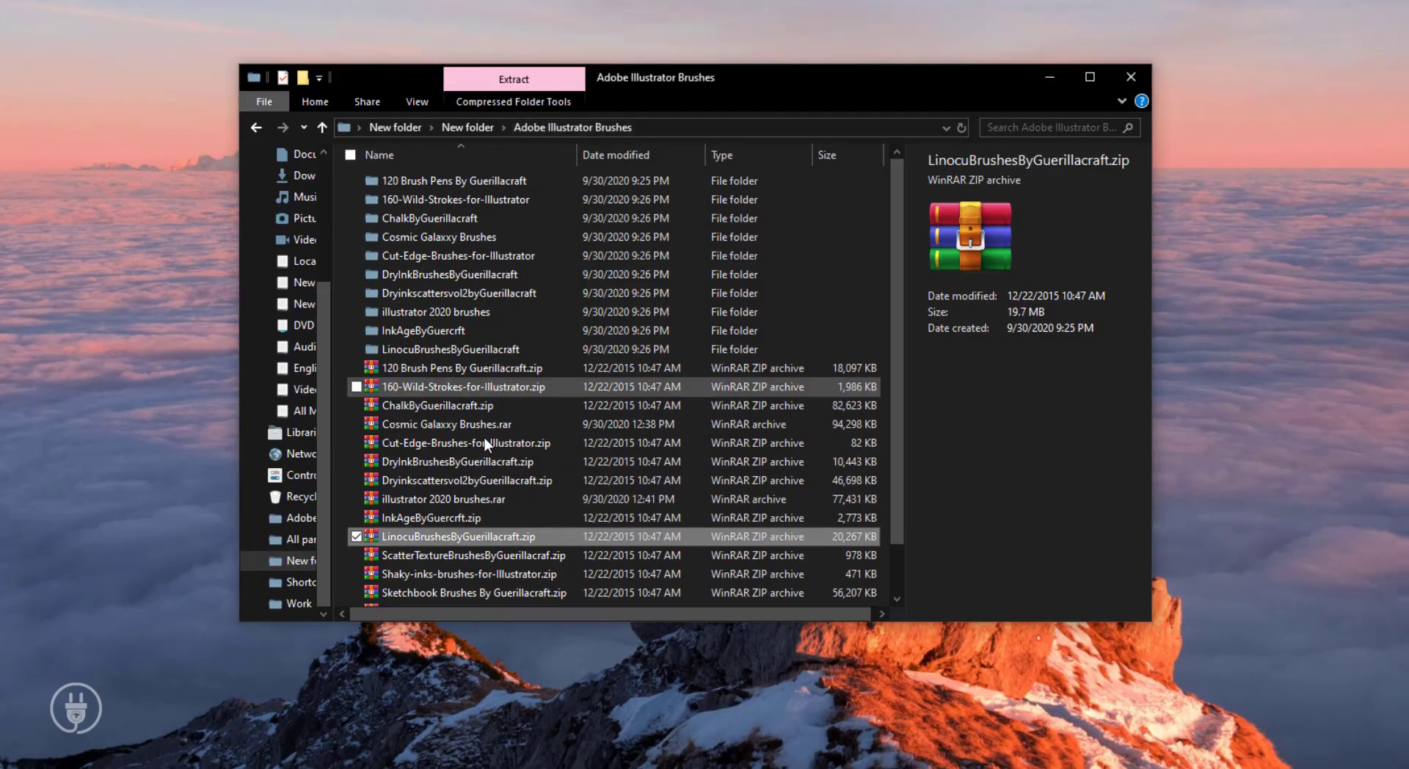
pyautogui.click(483, 499)
pyautogui.rightClick(483, 499)
pyautogui.click(559, 120)
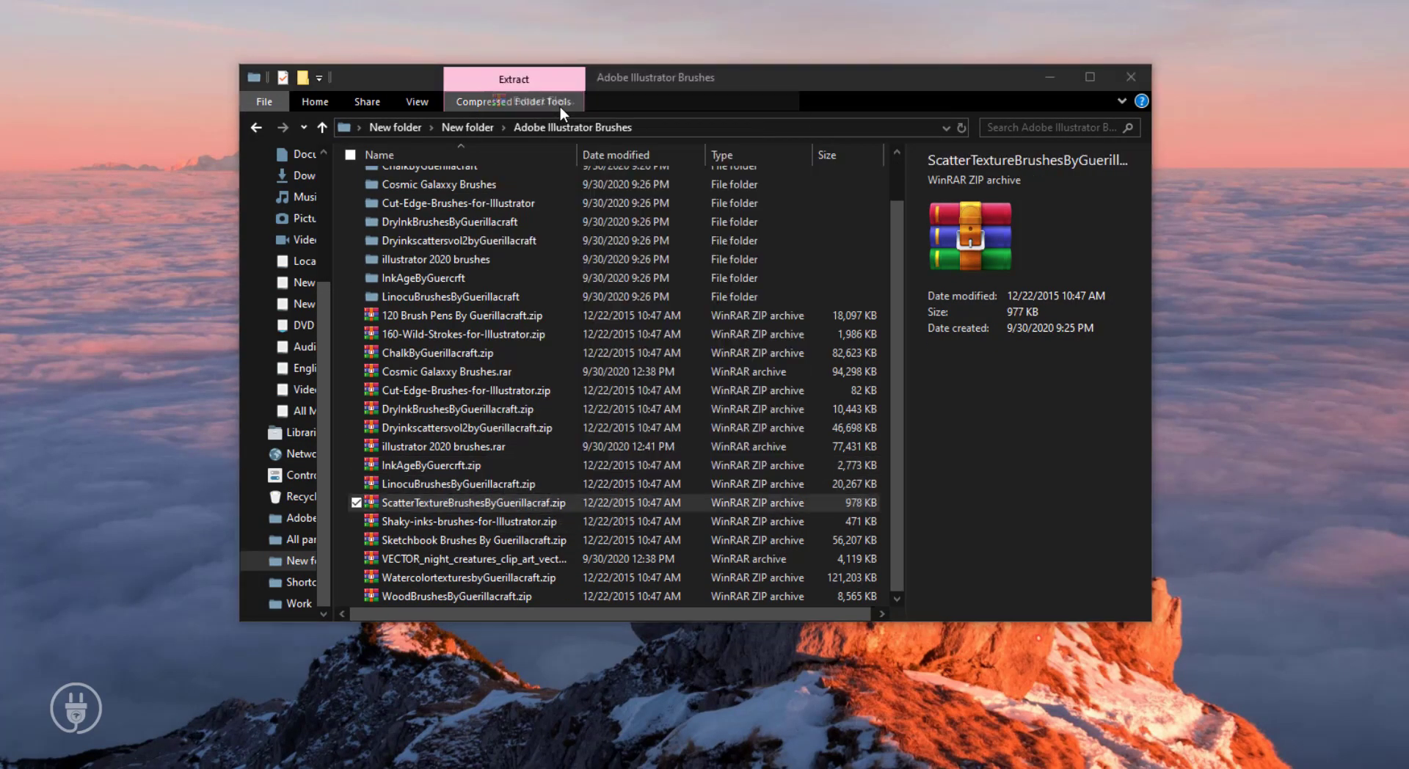
# Extract the Shaky-inks, Sketchbook Brushes and VECTOR_night_creatures archives into their own folders.
pyautogui.rightClick(530, 536)
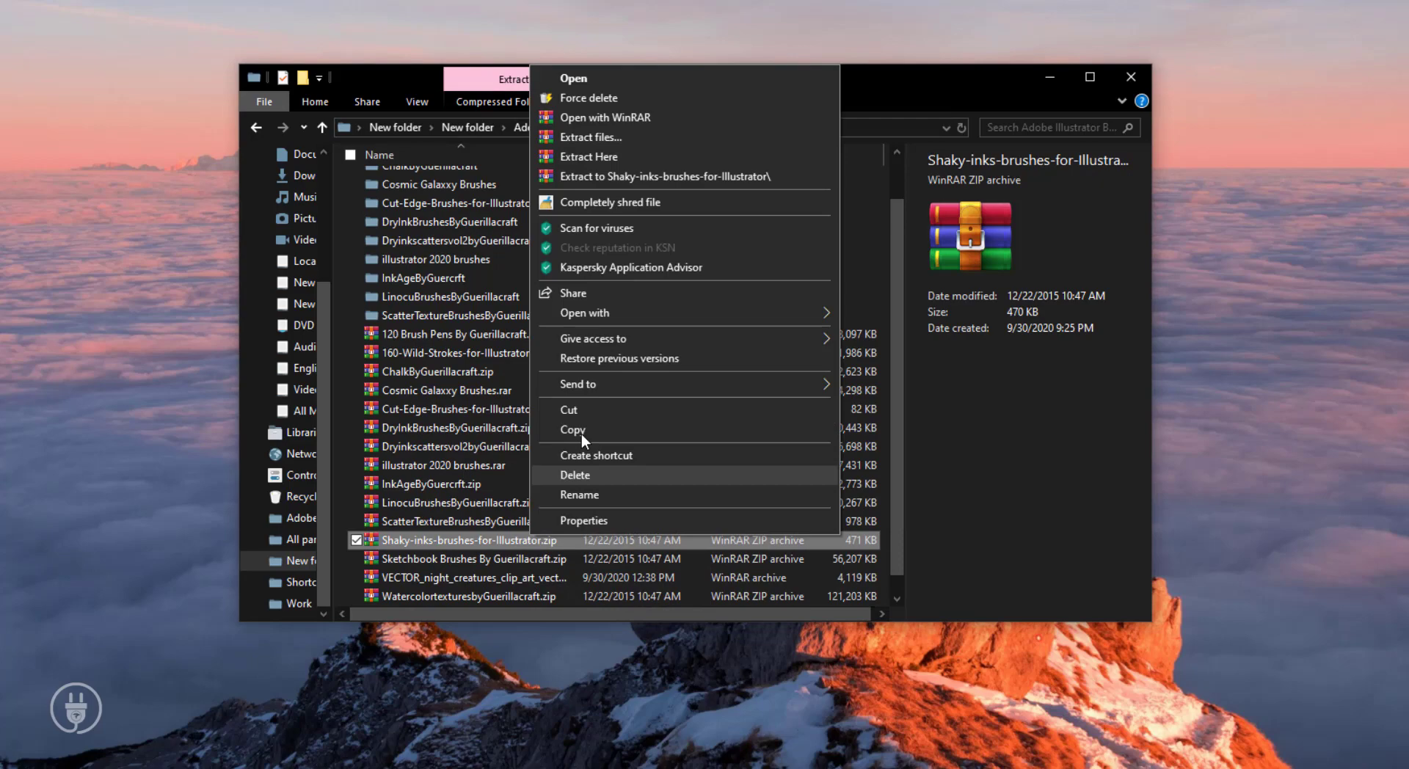
pyautogui.click(615, 136)
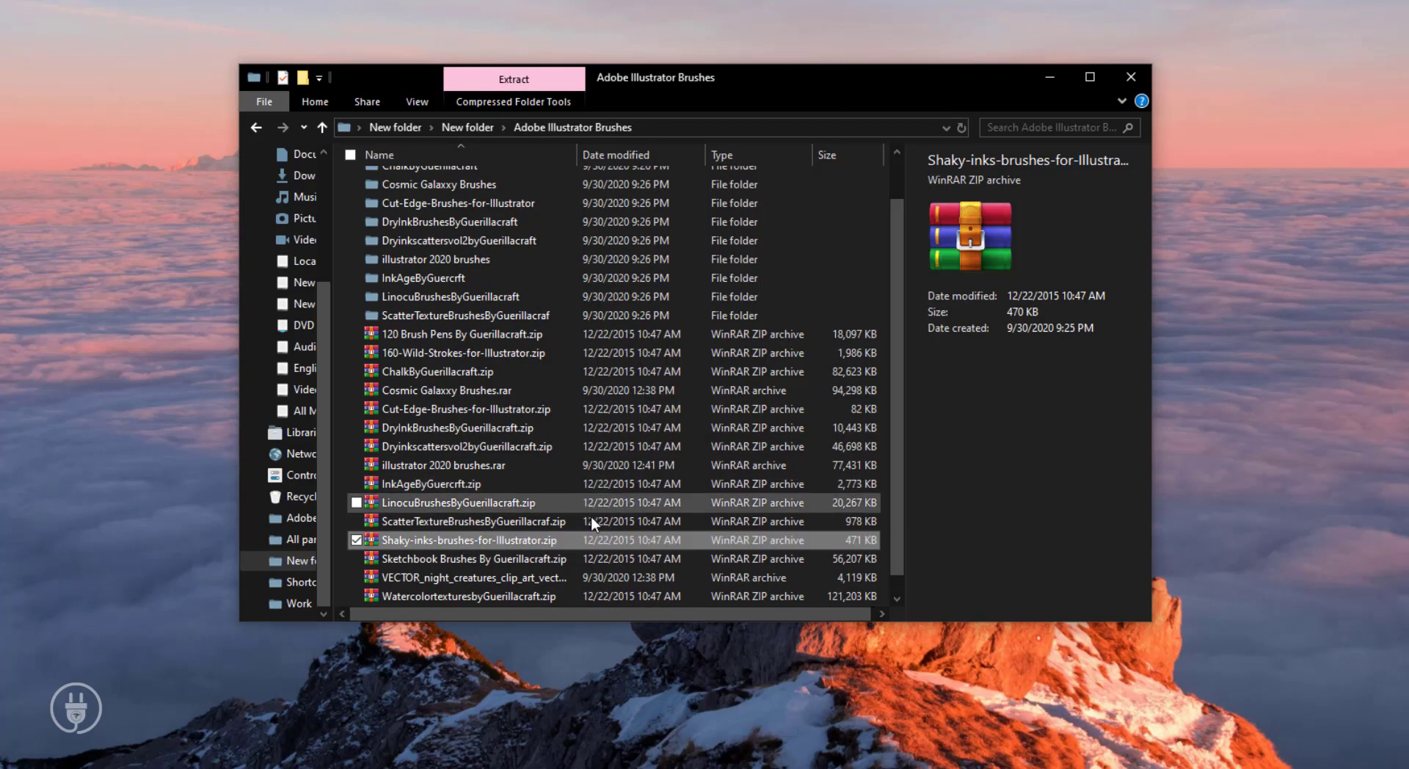
pyautogui.scroll(-1, 591, 517)
pyautogui.rightClick(518, 541)
pyautogui.click(602, 144)
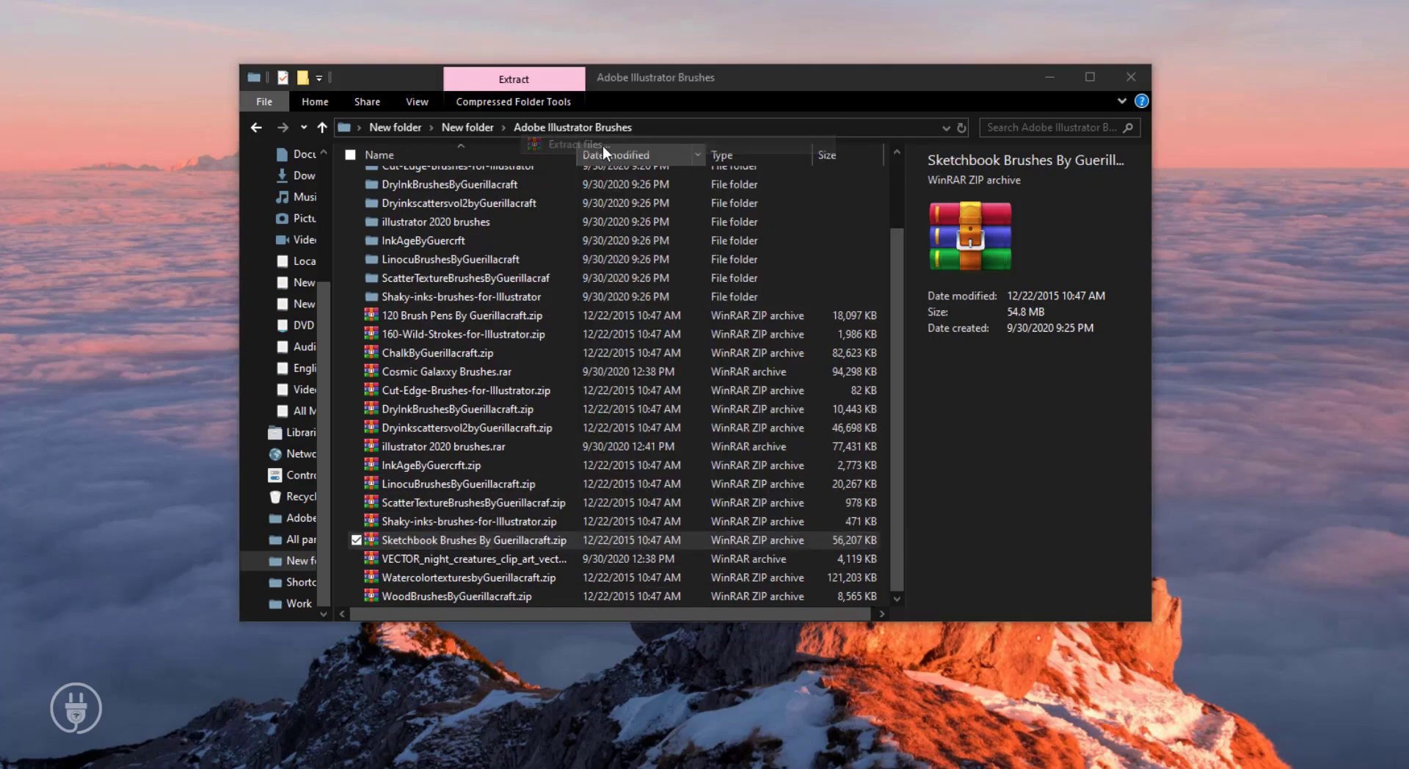
pyautogui.rightClick(513, 577)
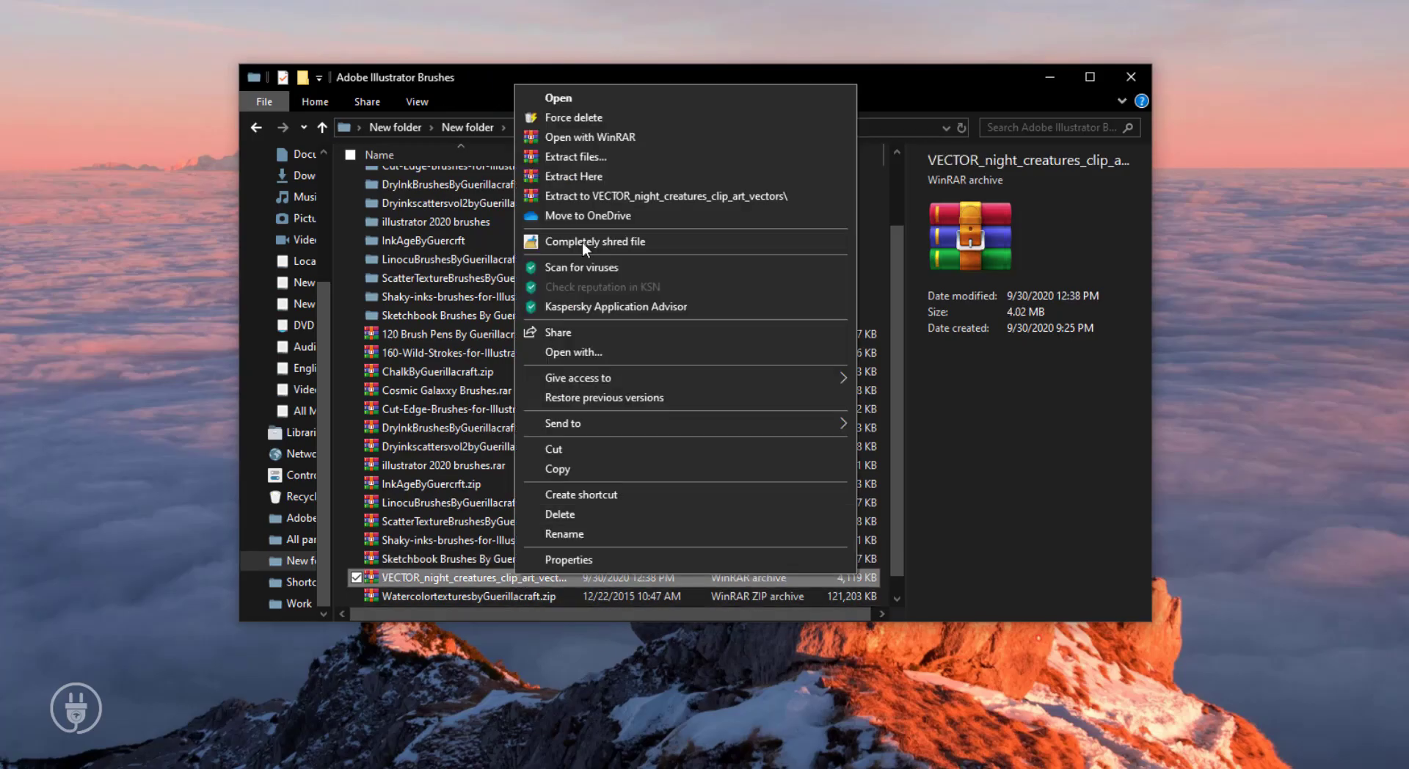
pyautogui.click(579, 176)
# Extract the final Watercolortextures and WoodBrushesByGuerillacraft archives into their own folders.
pyautogui.scroll(-1, 545, 566)
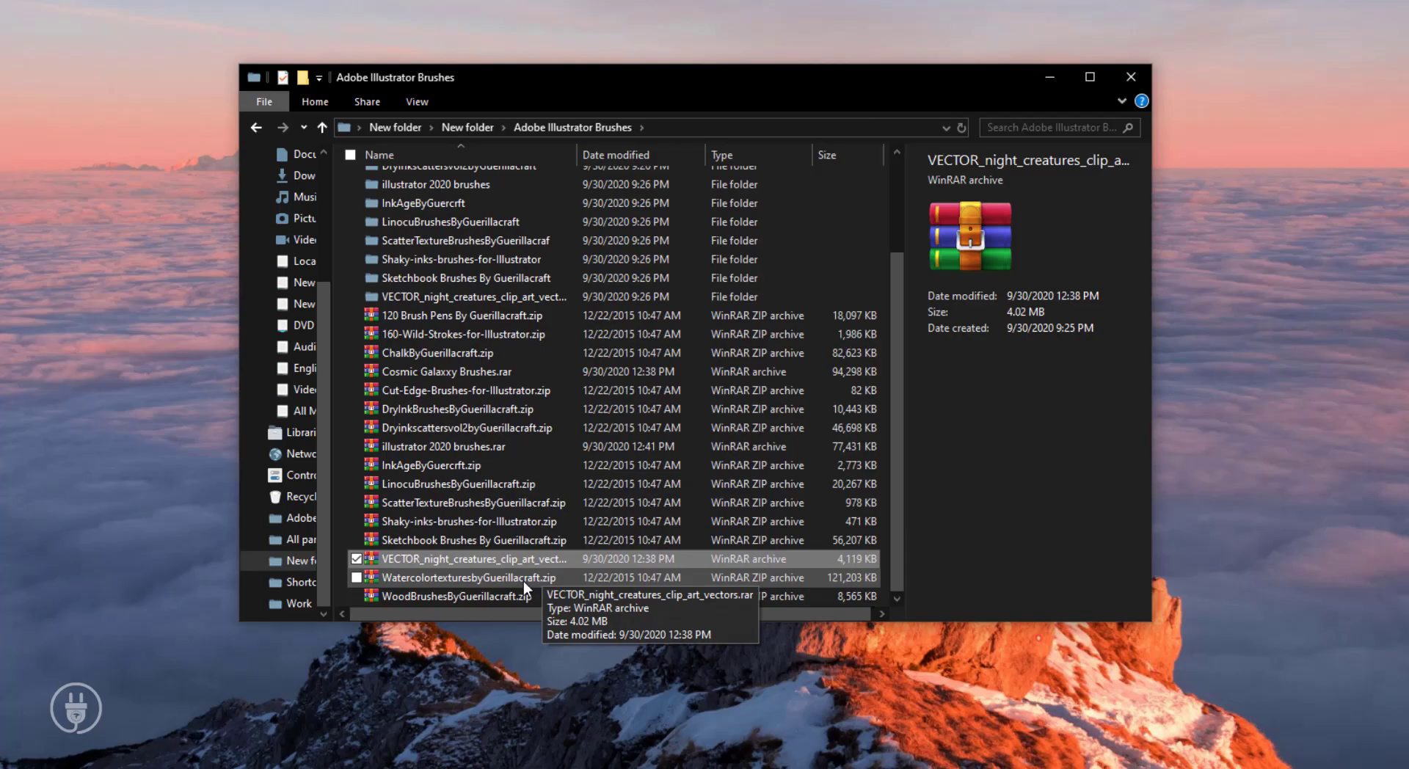
pyautogui.rightClick(520, 578)
pyautogui.click(584, 182)
pyautogui.press('Return')
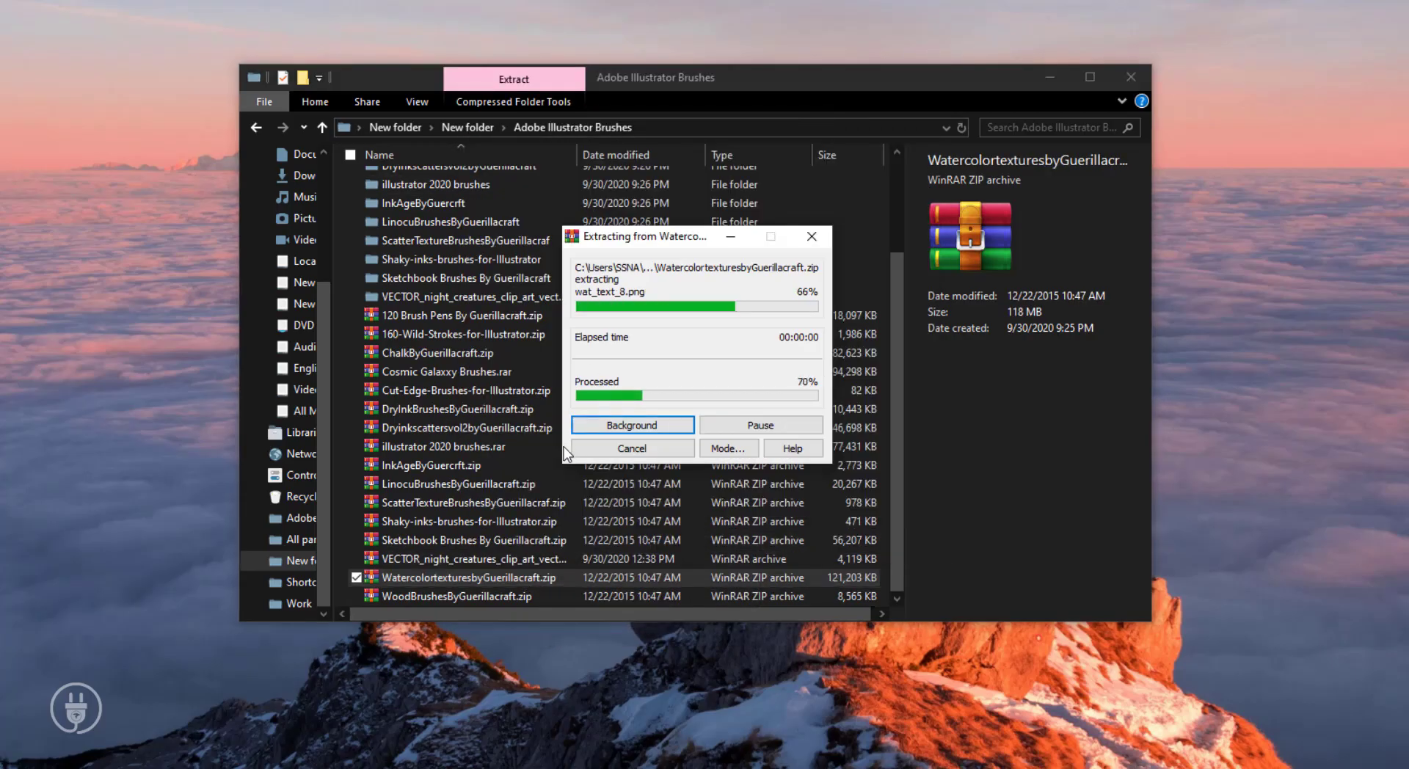
pyautogui.rightClick(508, 595)
pyautogui.click(592, 194)
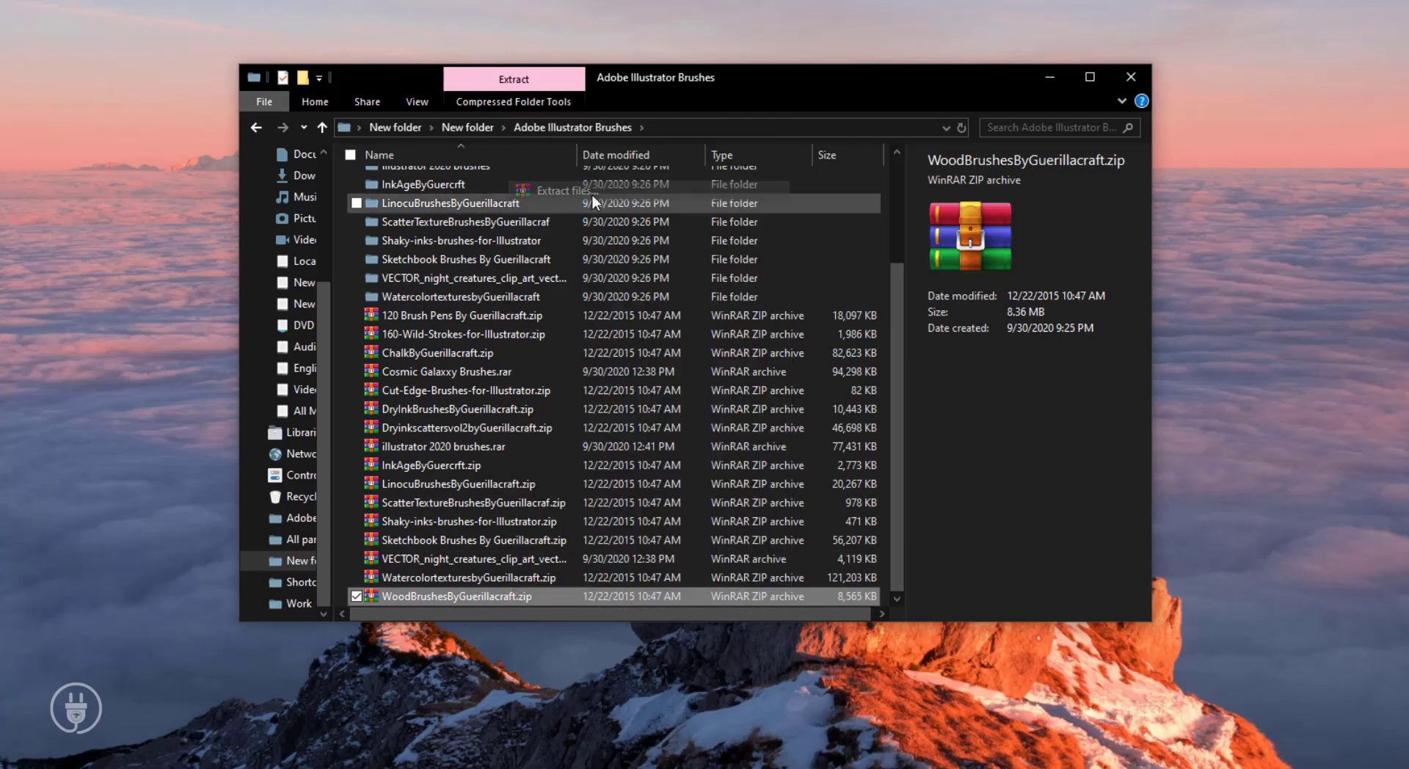
pyautogui.scroll(3, 560, 338)
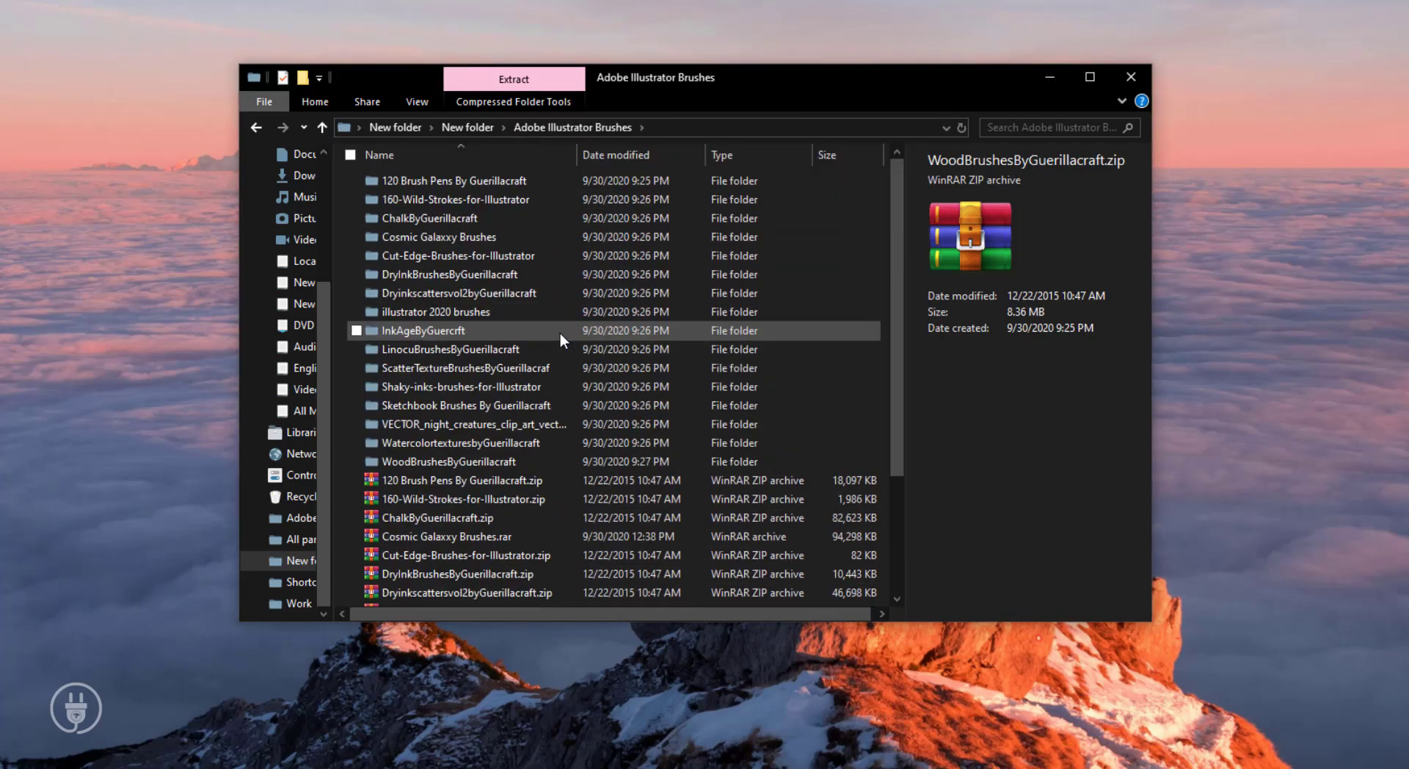
# Marquee-select the extracted brush folders, then clear the selection.
pyautogui.click(466, 460)
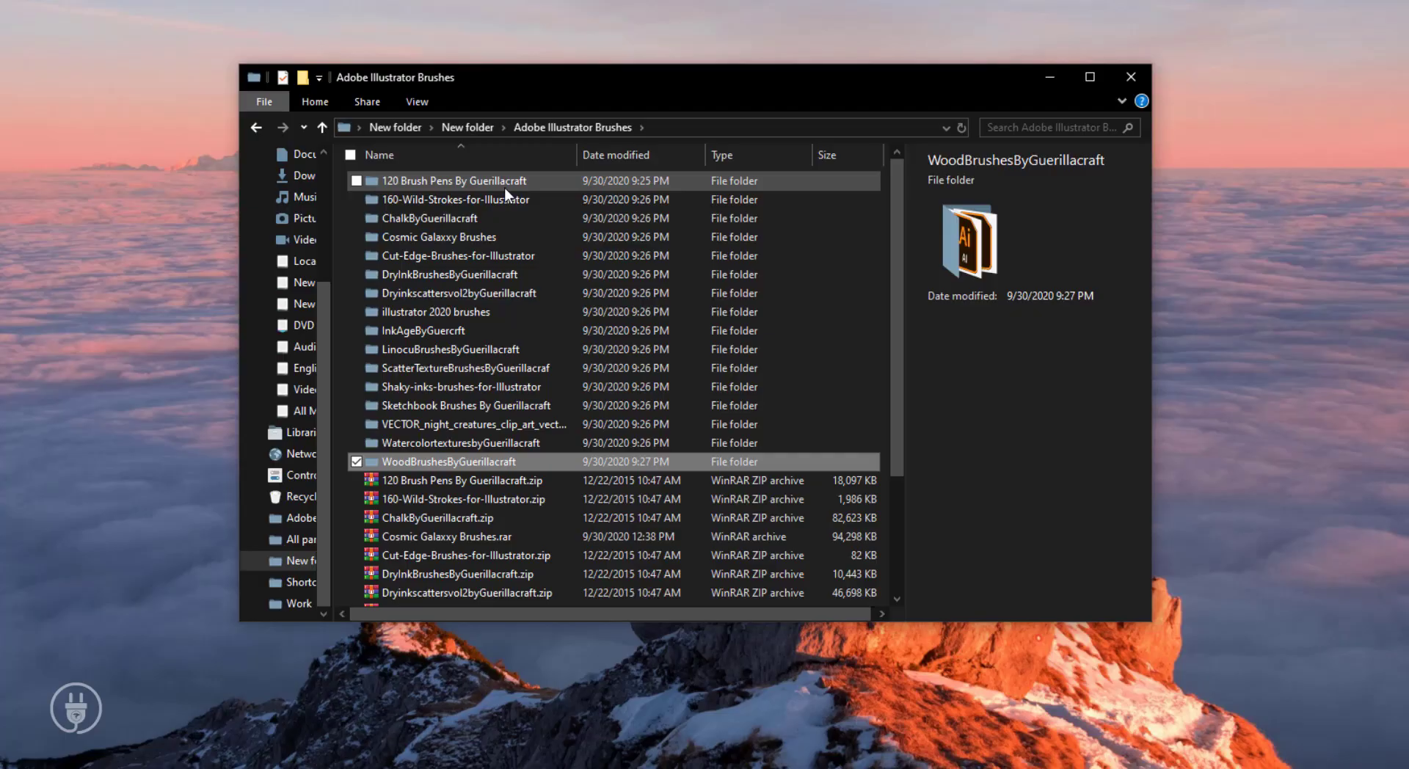
pyautogui.moveTo(340, 175); pyautogui.dragTo(473, 463)
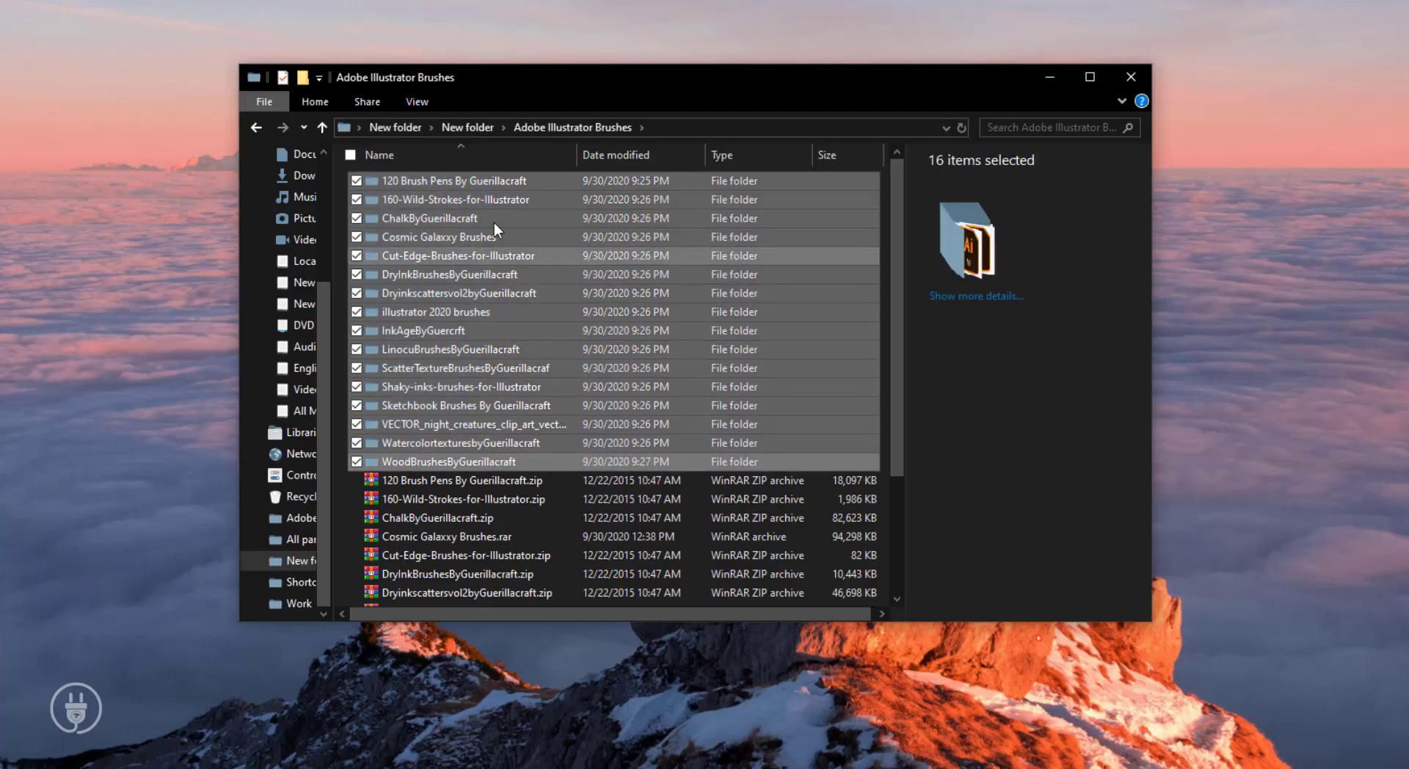
pyautogui.click(338, 178)
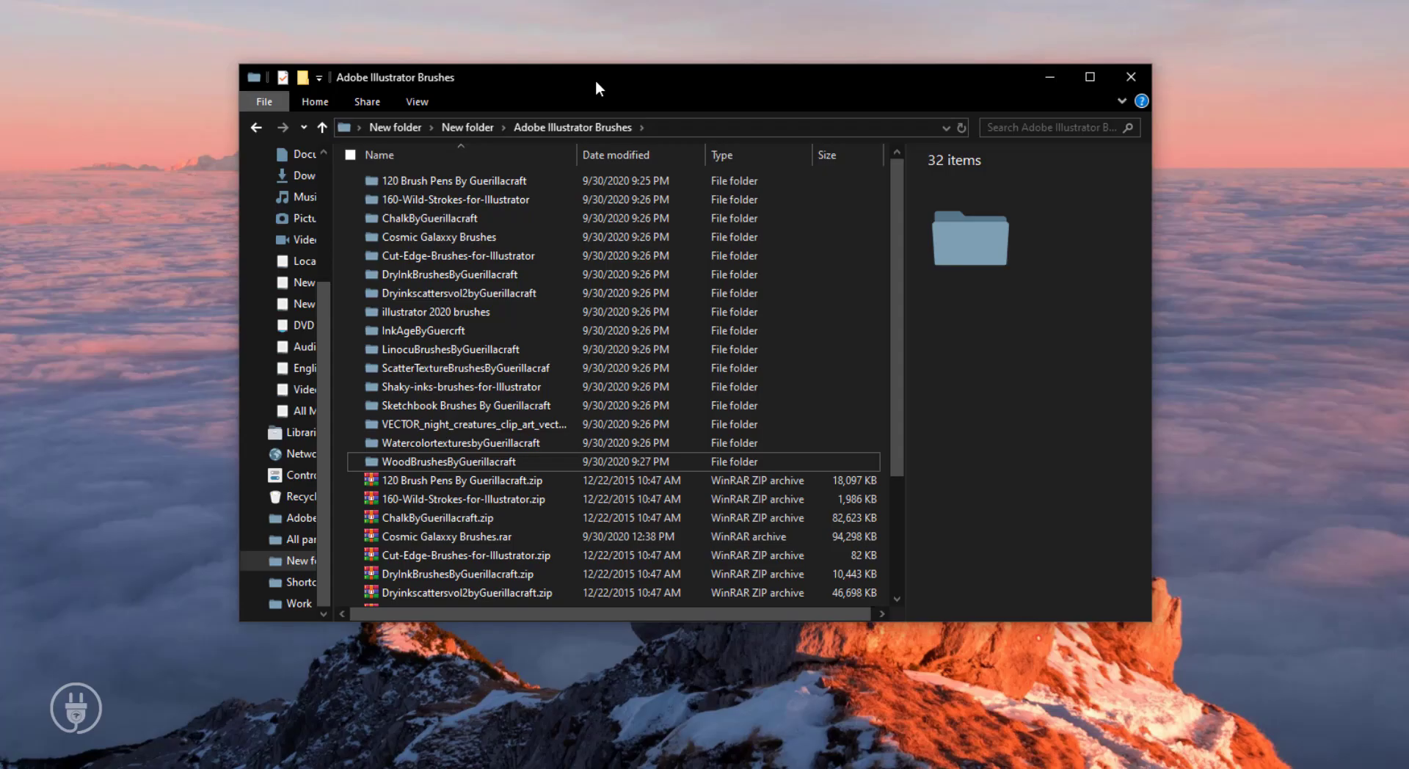
# Open a second Explorer window with Ctrl+N and arrange both windows side by side.
pyautogui.hotkey('ctrl', 'n')
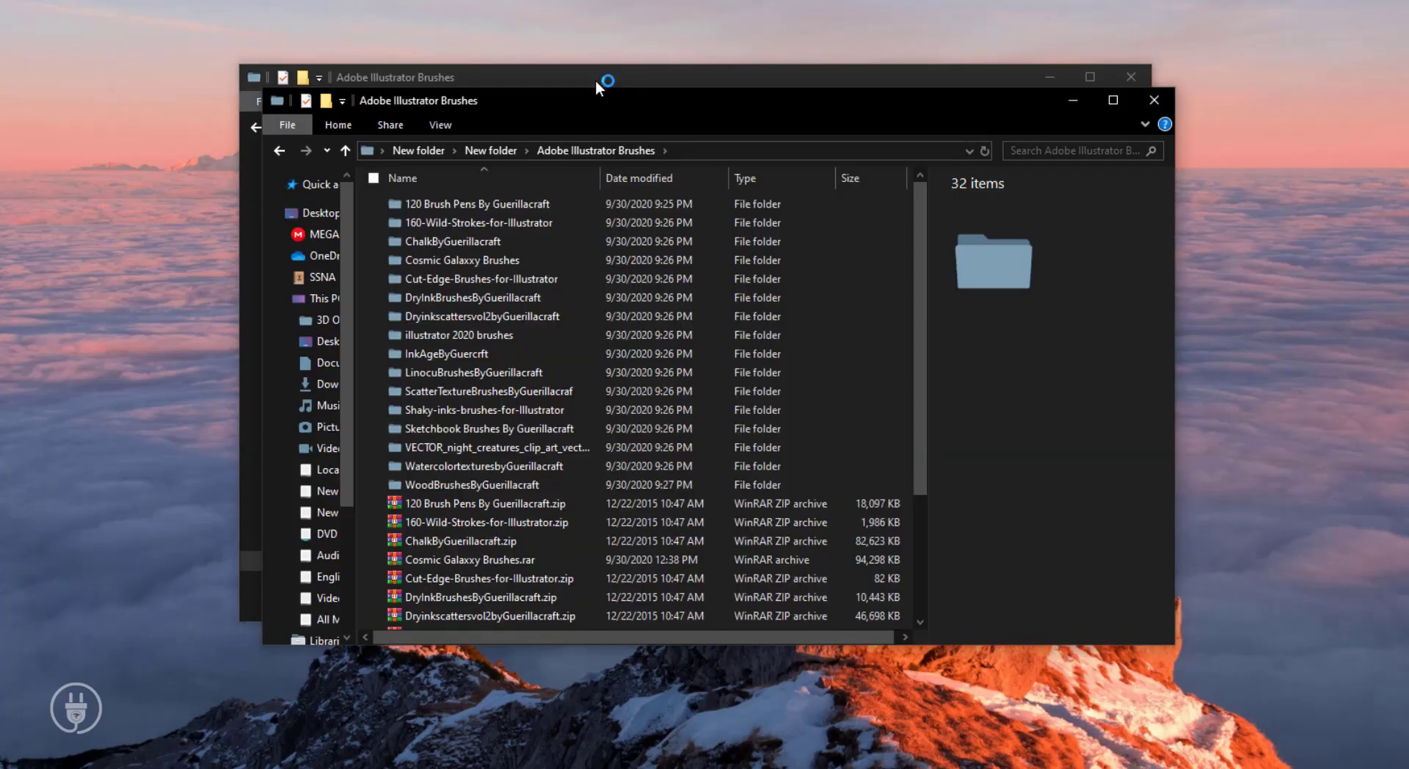
pyautogui.moveTo(638, 95); pyautogui.dragTo(817, 152)
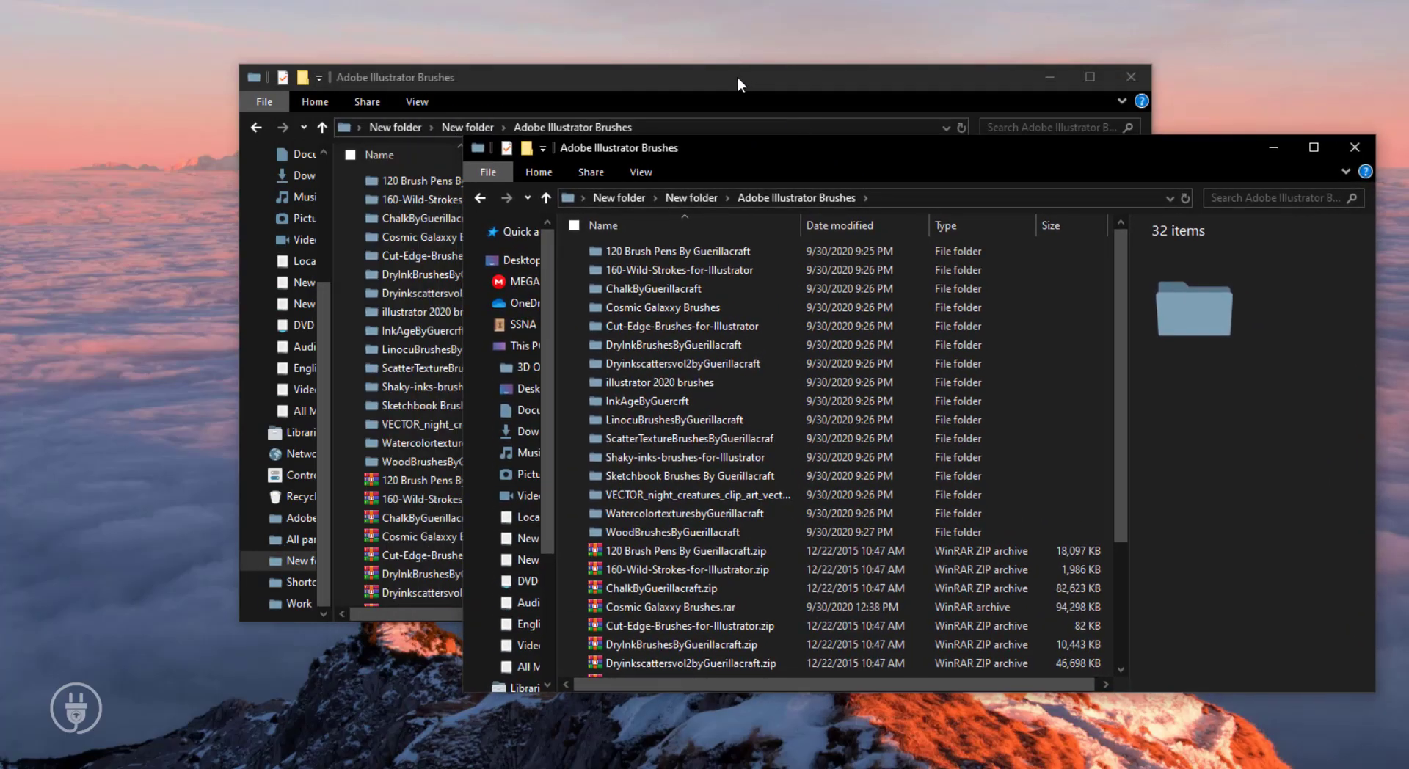
pyautogui.moveTo(737, 76); pyautogui.dragTo(544, 40)
pyautogui.click(971, 147)
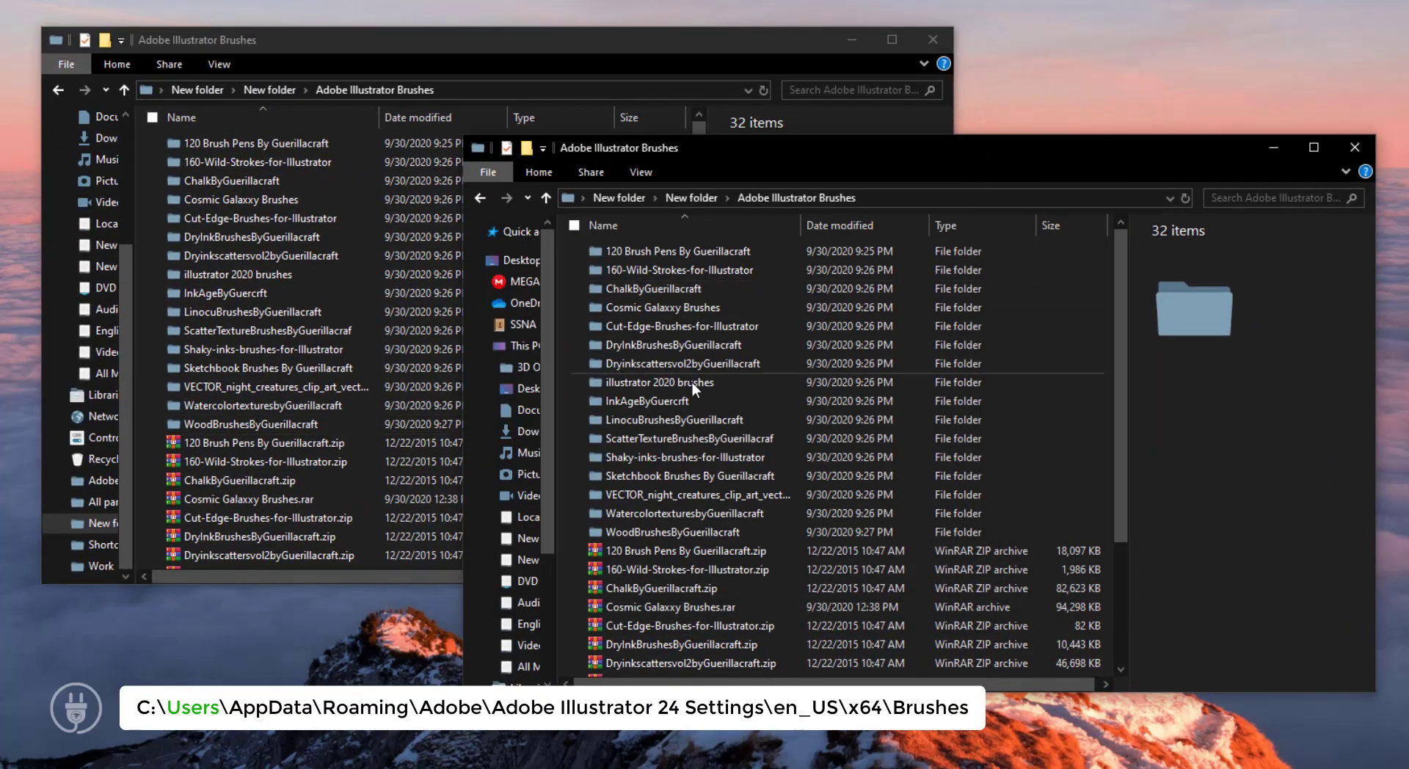
# Navigate to AppData\Roaming\Adobe\Adobe Illustrator 24 Settings\en_US\x64\Brushes.
pyautogui.click(537, 329)
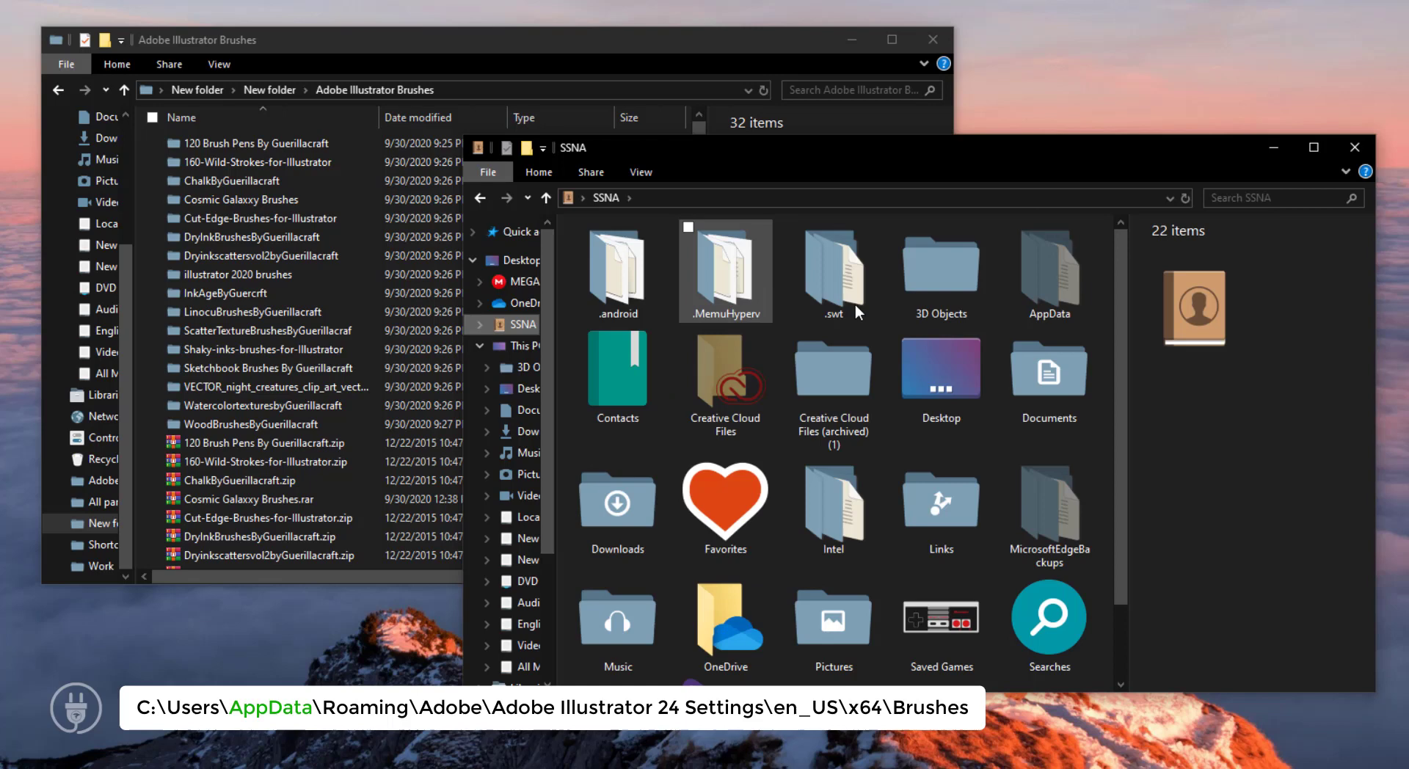
pyautogui.doubleClick(1065, 291)
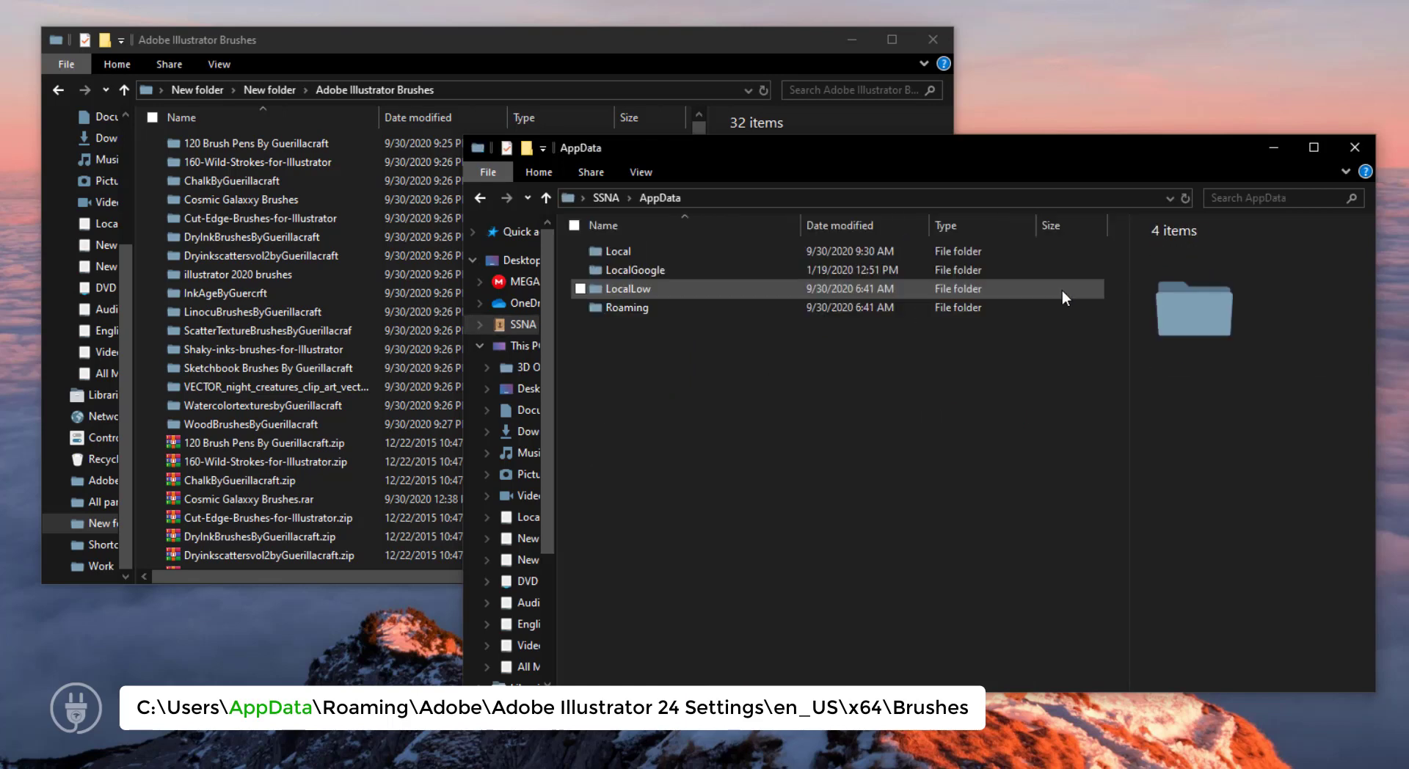
pyautogui.doubleClick(619, 306)
pyautogui.click(628, 275)
pyautogui.doubleClick(627, 272)
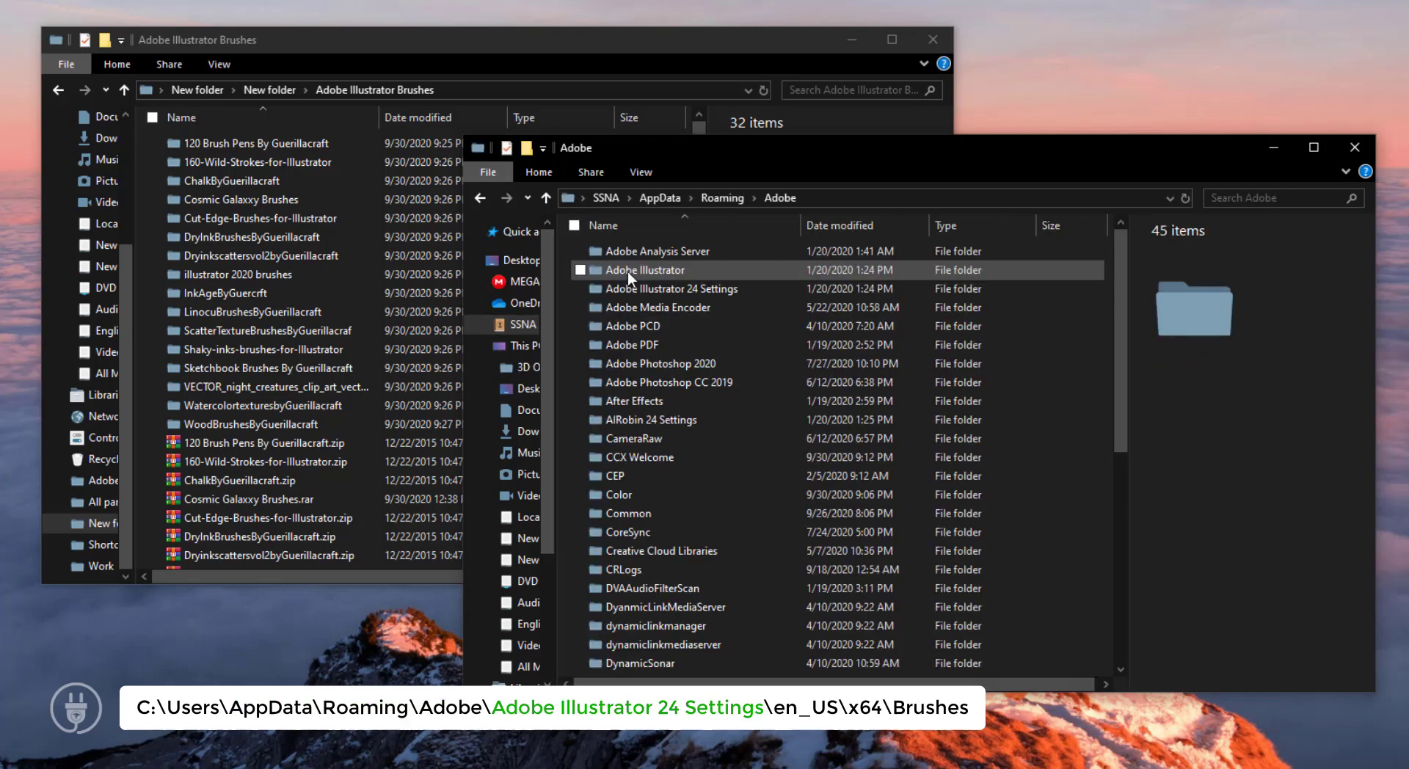
pyautogui.click(633, 288)
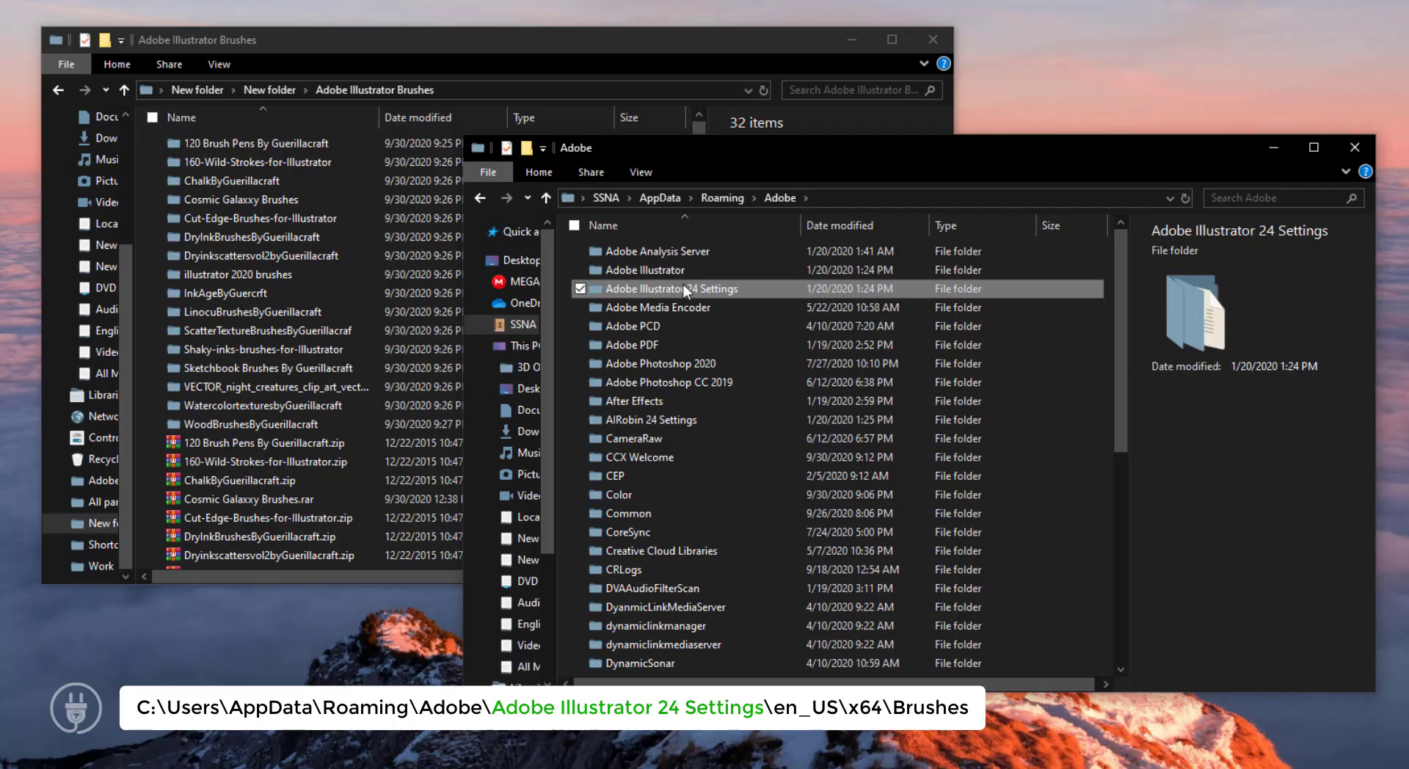
pyautogui.doubleClick(684, 291)
pyautogui.doubleClick(645, 253)
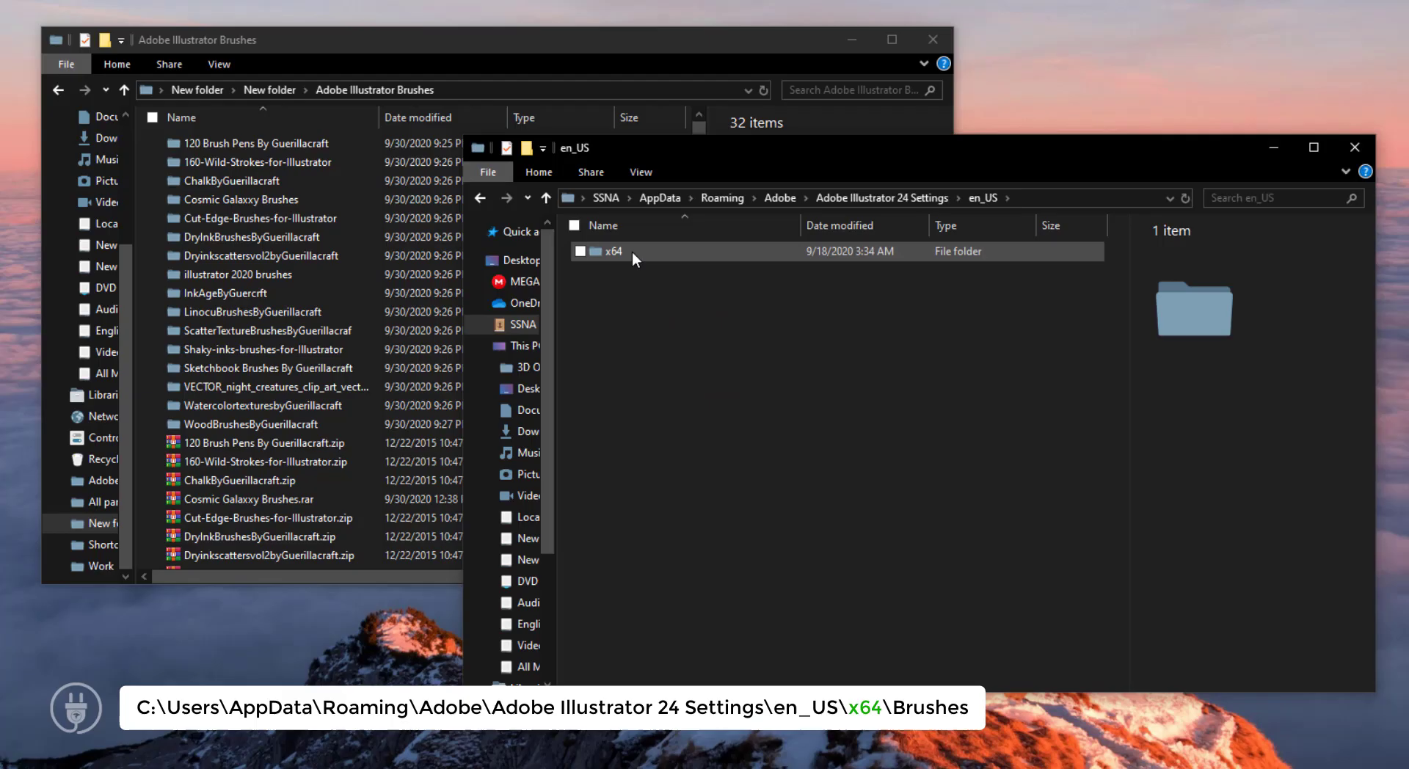
pyautogui.doubleClick(631, 250)
pyautogui.click(625, 253)
pyautogui.doubleClick(625, 253)
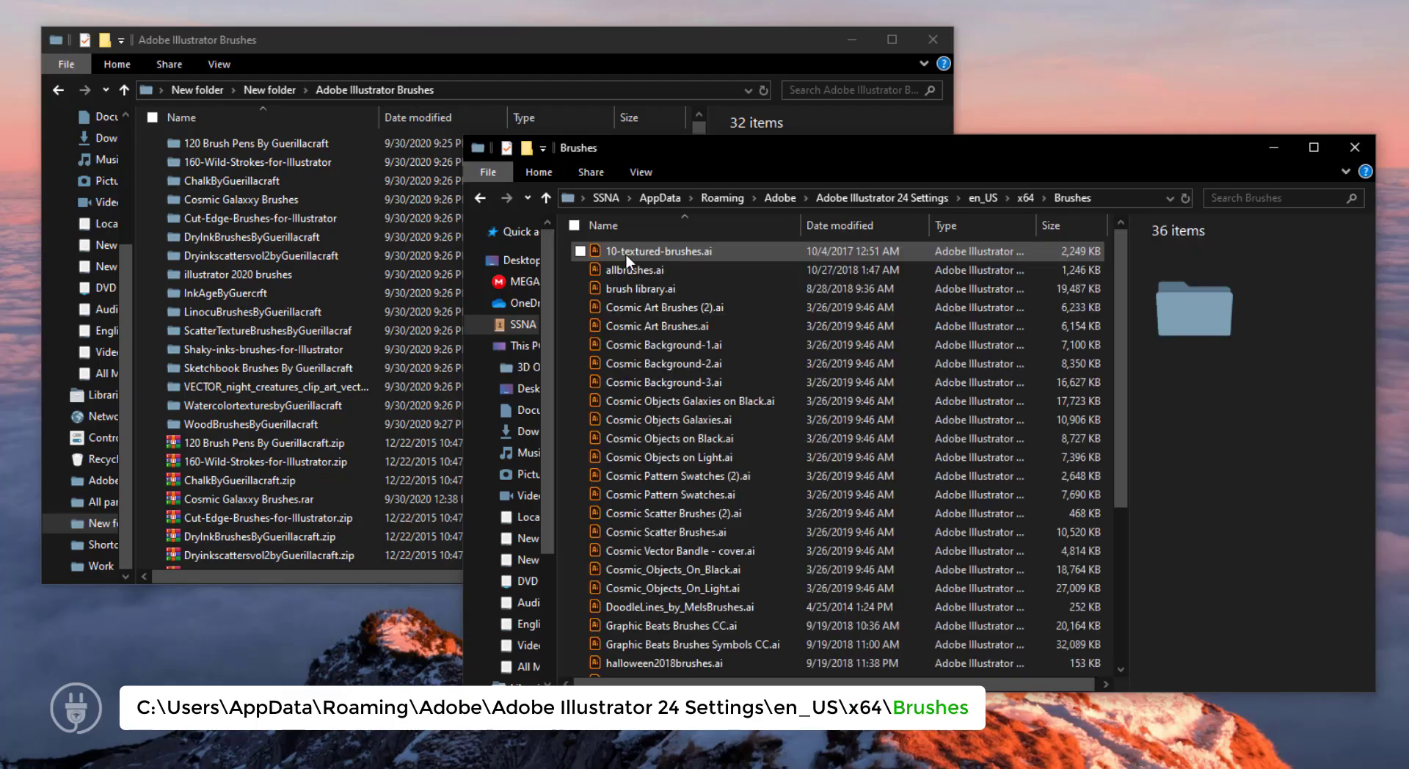
# Select the existing brush files down to Location.txt, then clear the selection.
pyautogui.click(571, 293)
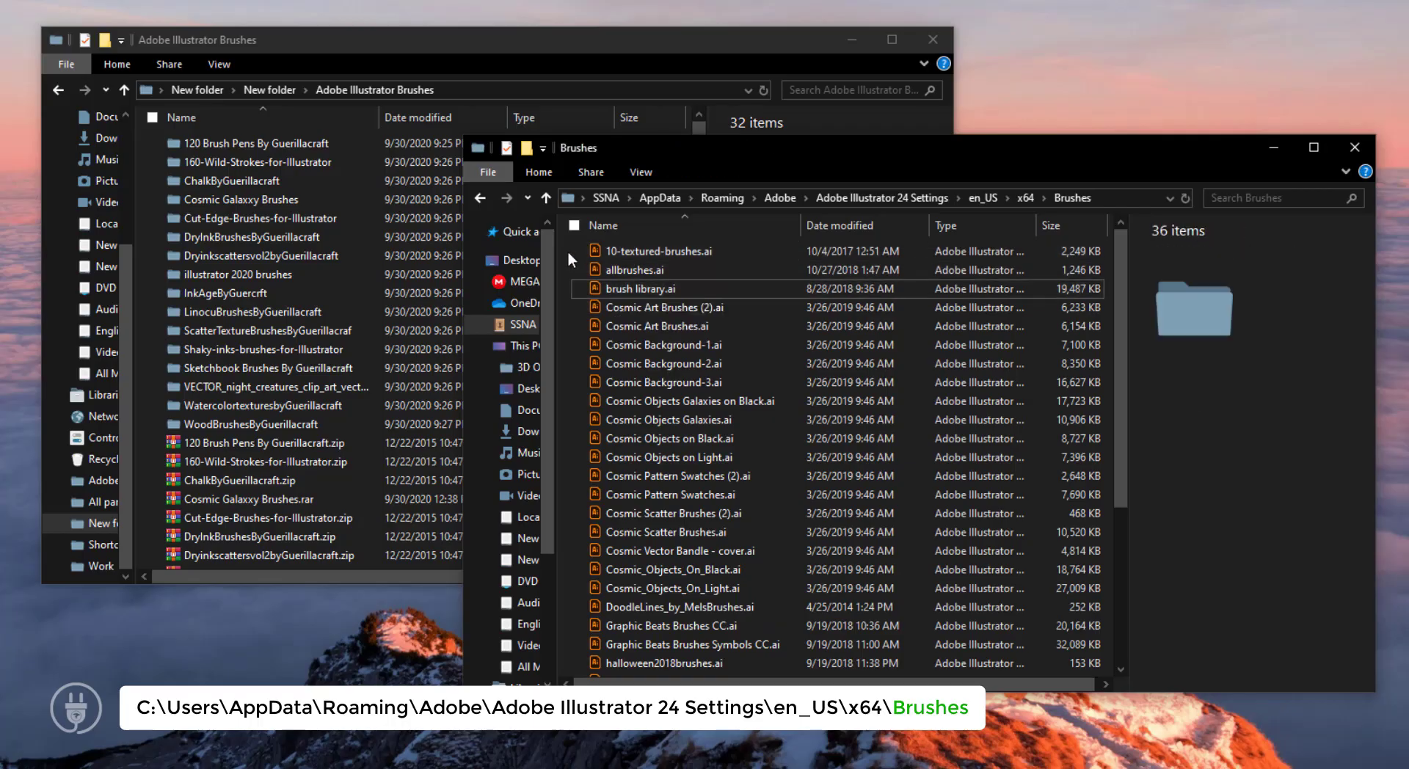
pyautogui.moveTo(566, 251); pyautogui.dragTo(624, 307)
pyautogui.moveTo(647, 358); pyautogui.dragTo(792, 420)
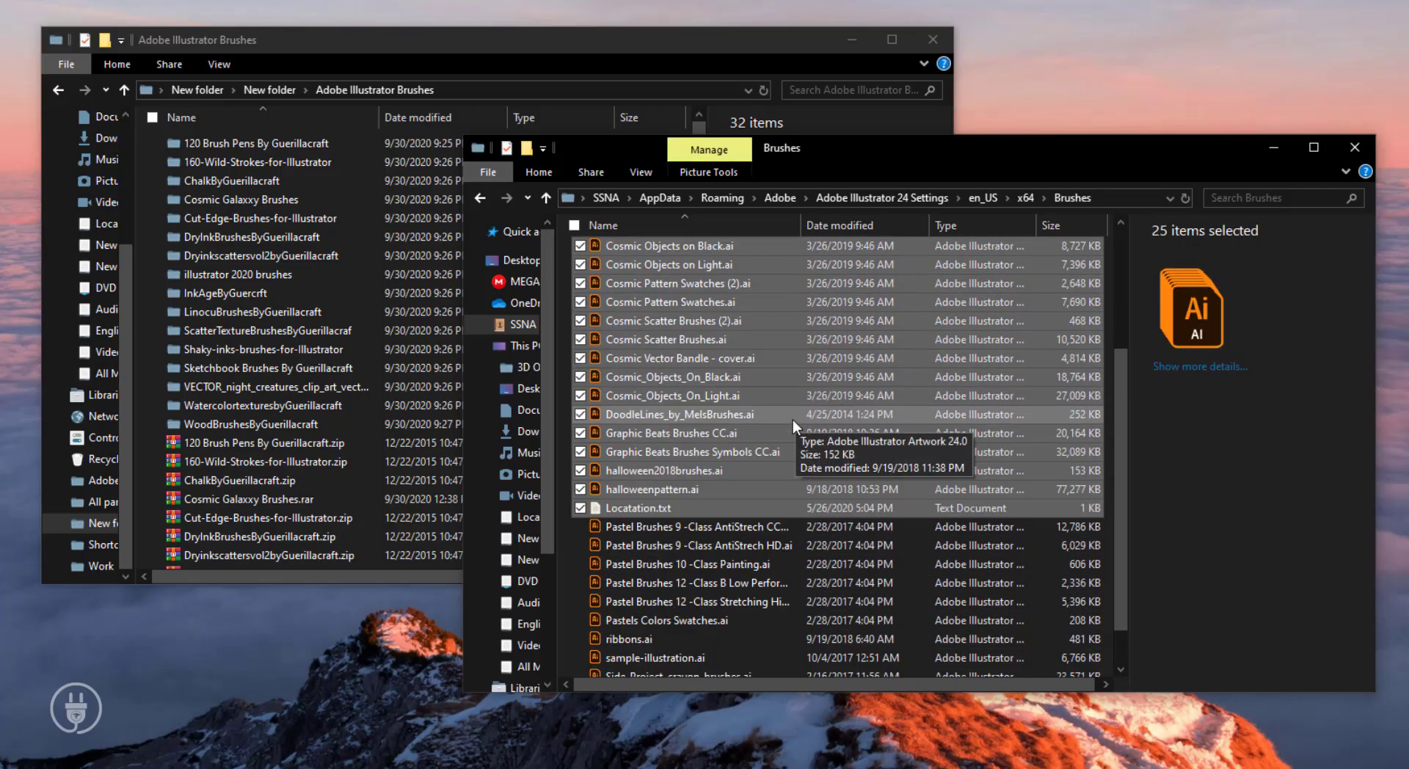
pyautogui.click(564, 387)
pyautogui.scroll(4, 567, 400)
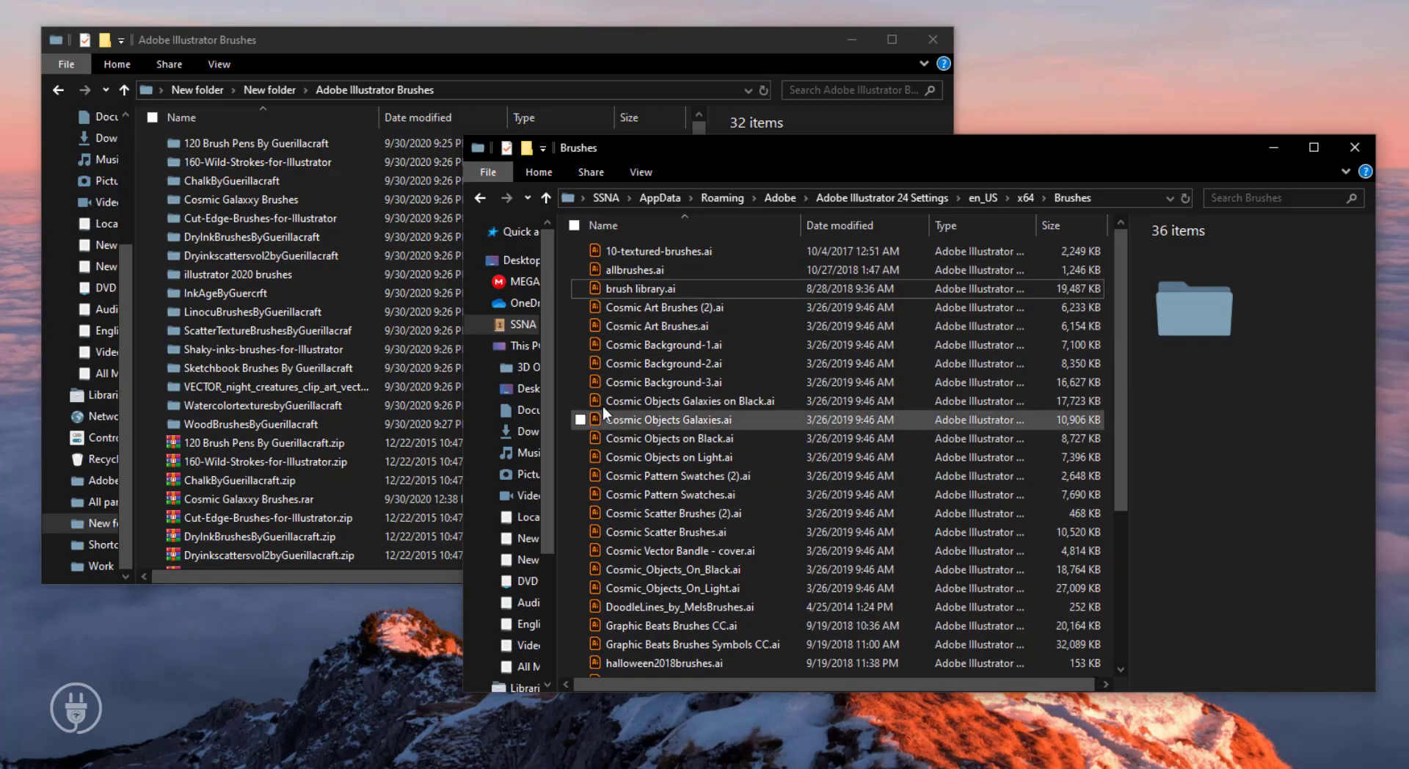
# Move BrushPens_ByGuerillacraft.ai from 120 Brush Pens into Illustrator's Brushes folder.
pyautogui.doubleClick(176, 144)
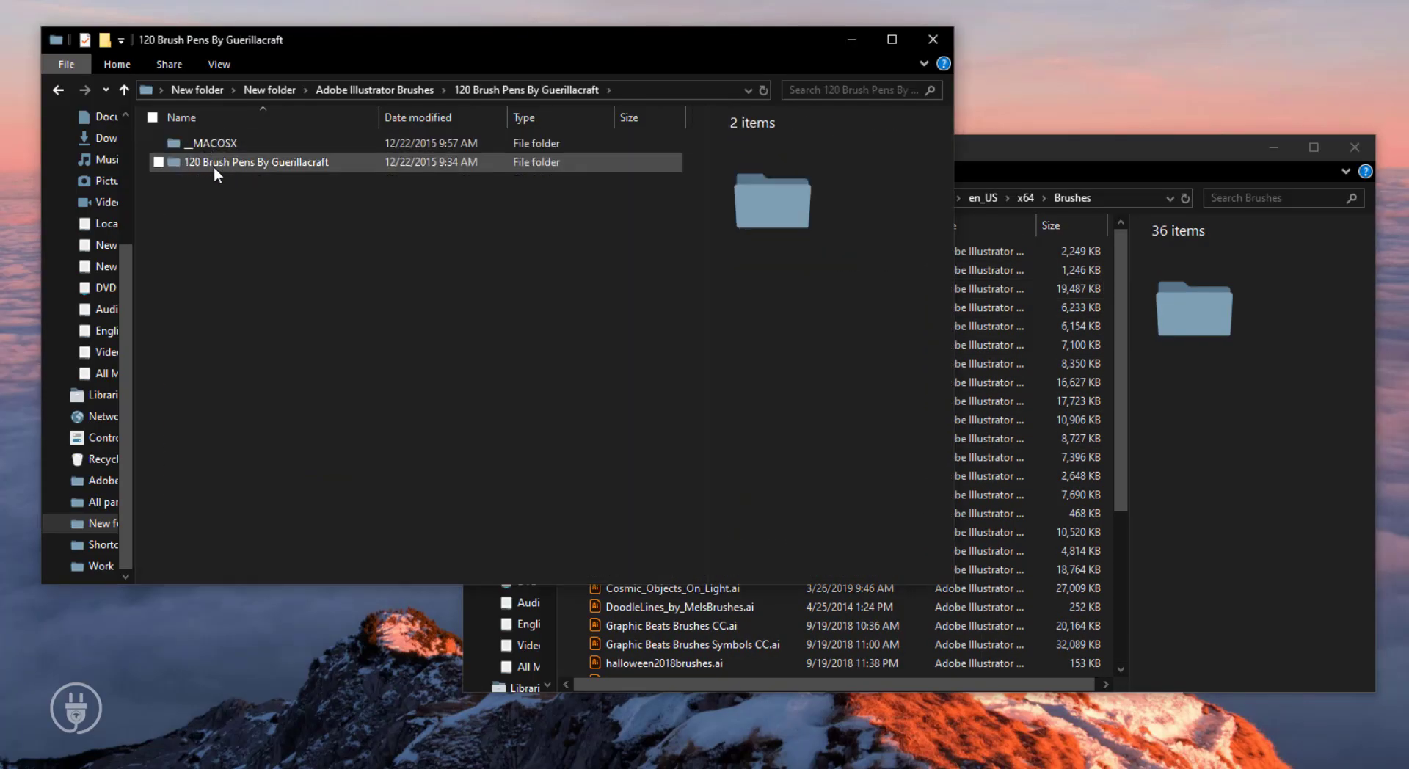
pyautogui.doubleClick(214, 163)
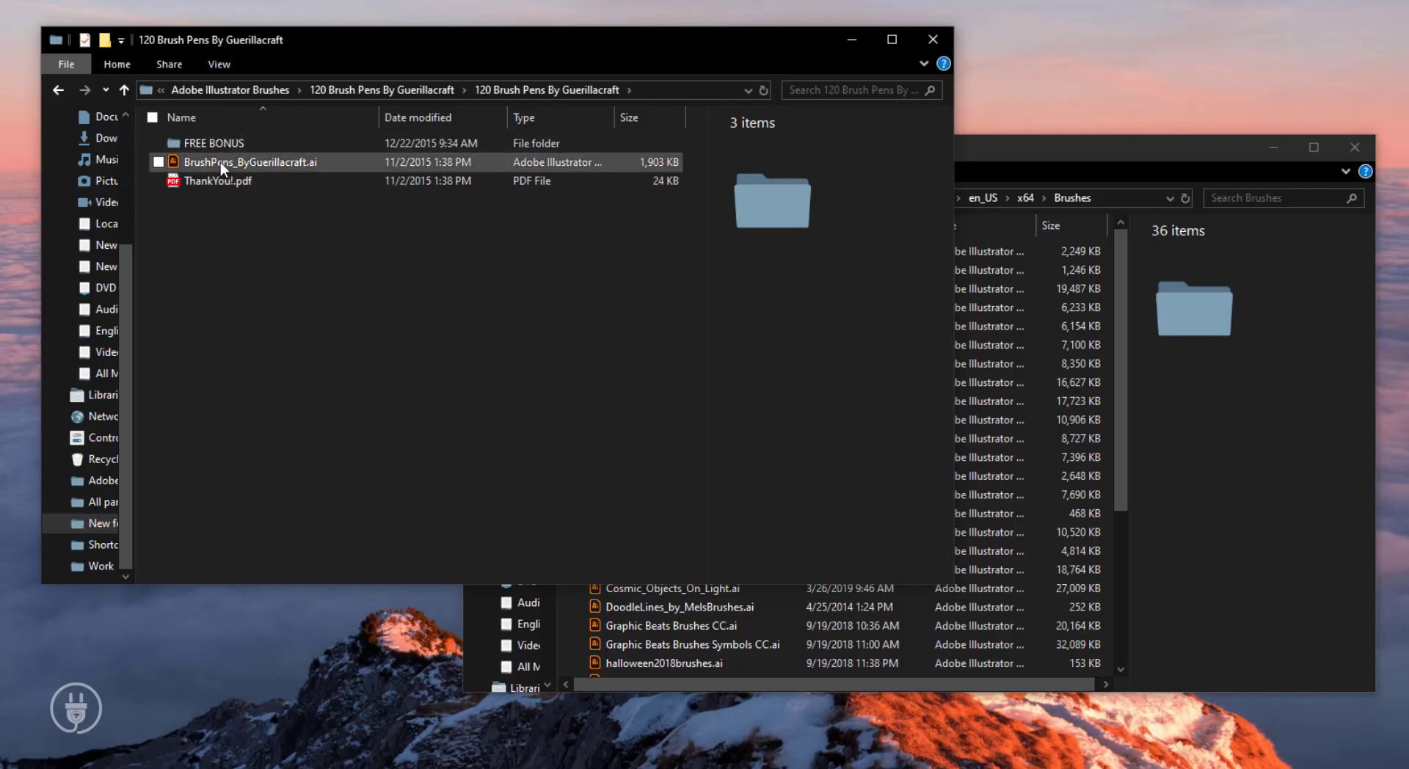
pyautogui.click(222, 168)
pyautogui.moveTo(188, 170)
pyautogui.mouseDown()
pyautogui.moveTo(893, 523)
pyautogui.moveTo(1019, 612)
pyautogui.mouseUp()
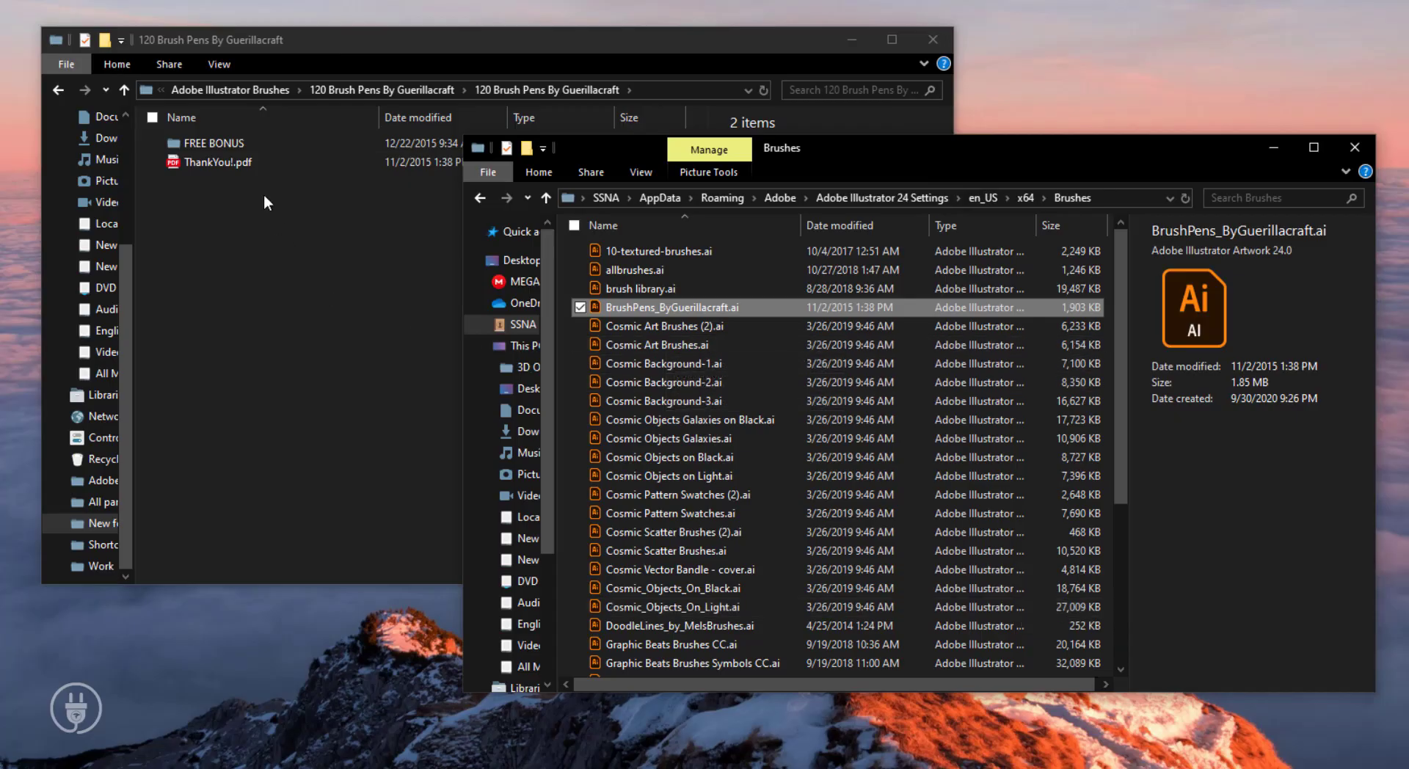
# Move the four drip EPS files from ACTION PAINTING TEXTURES_DEMO into Brushes.
pyautogui.doubleClick(212, 143)
pyautogui.doubleClick(239, 143)
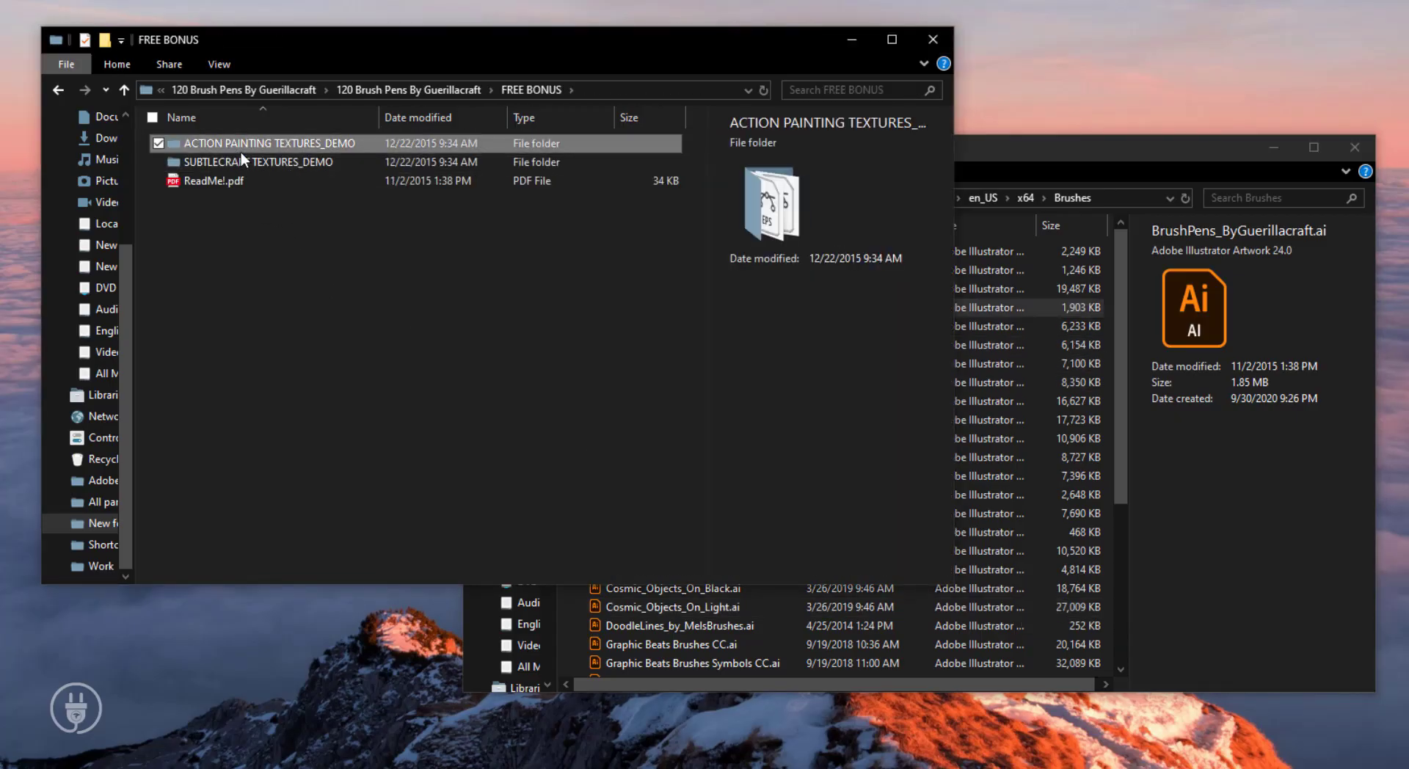
pyautogui.hotkey('ctrl', 'a')
pyautogui.moveTo(227, 140)
pyautogui.mouseDown()
pyautogui.moveTo(1031, 402)
pyautogui.moveTo(1027, 422)
pyautogui.mouseUp()
pyautogui.click(261, 282)
pyautogui.press('BackSpace')
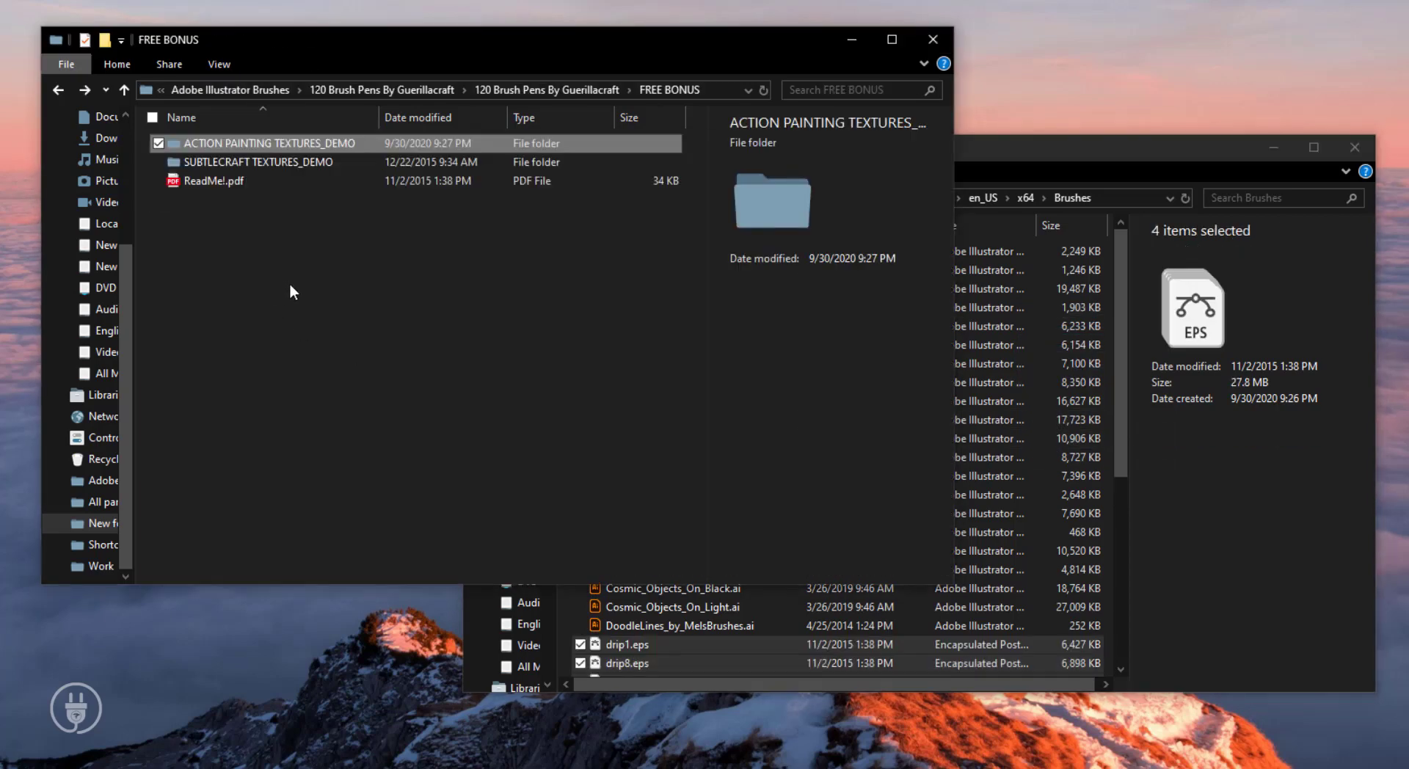
# Move the four numbered EPS files from SUBTLECRAFT TEXTURES_DEMO into Brushes.
pyautogui.click(252, 160)
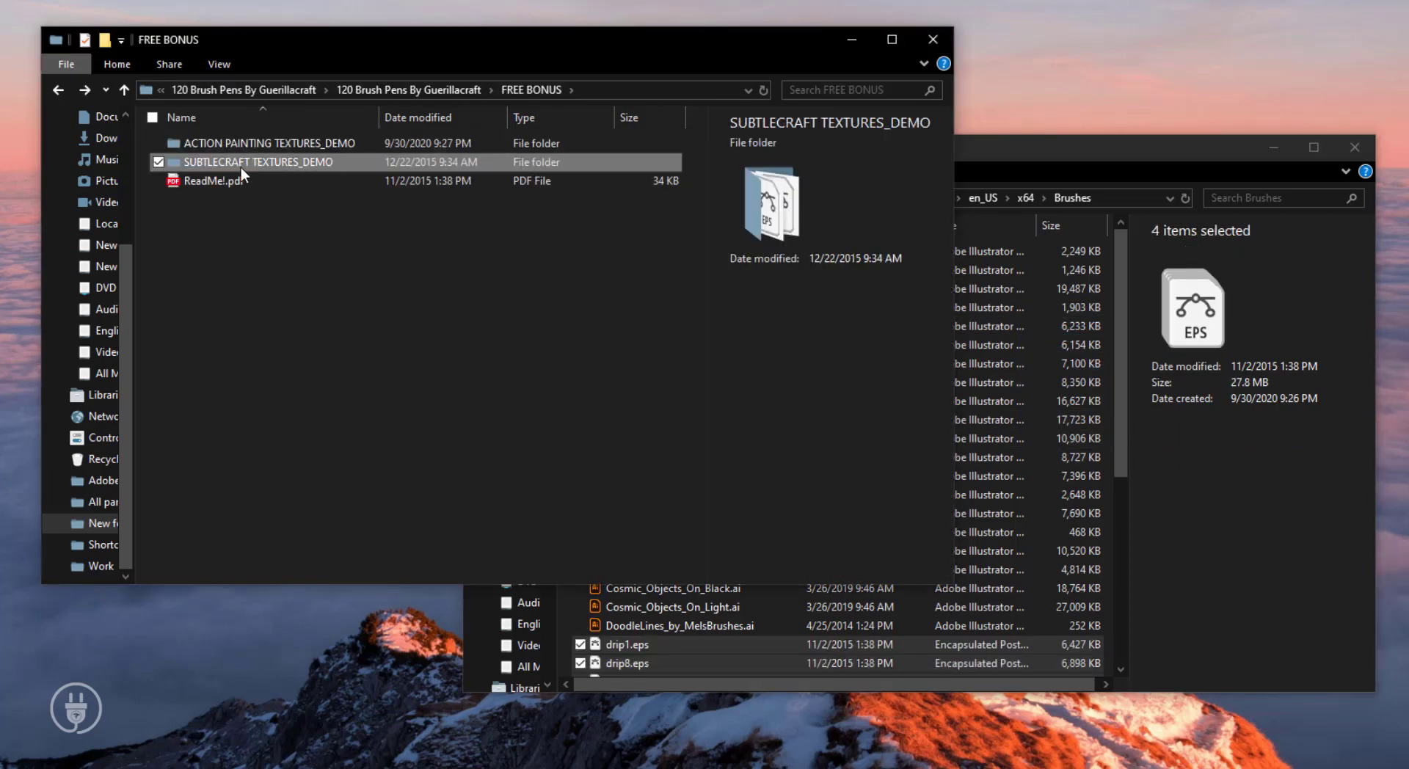
pyautogui.doubleClick(240, 162)
pyautogui.hotkey('ctrl', 'a')
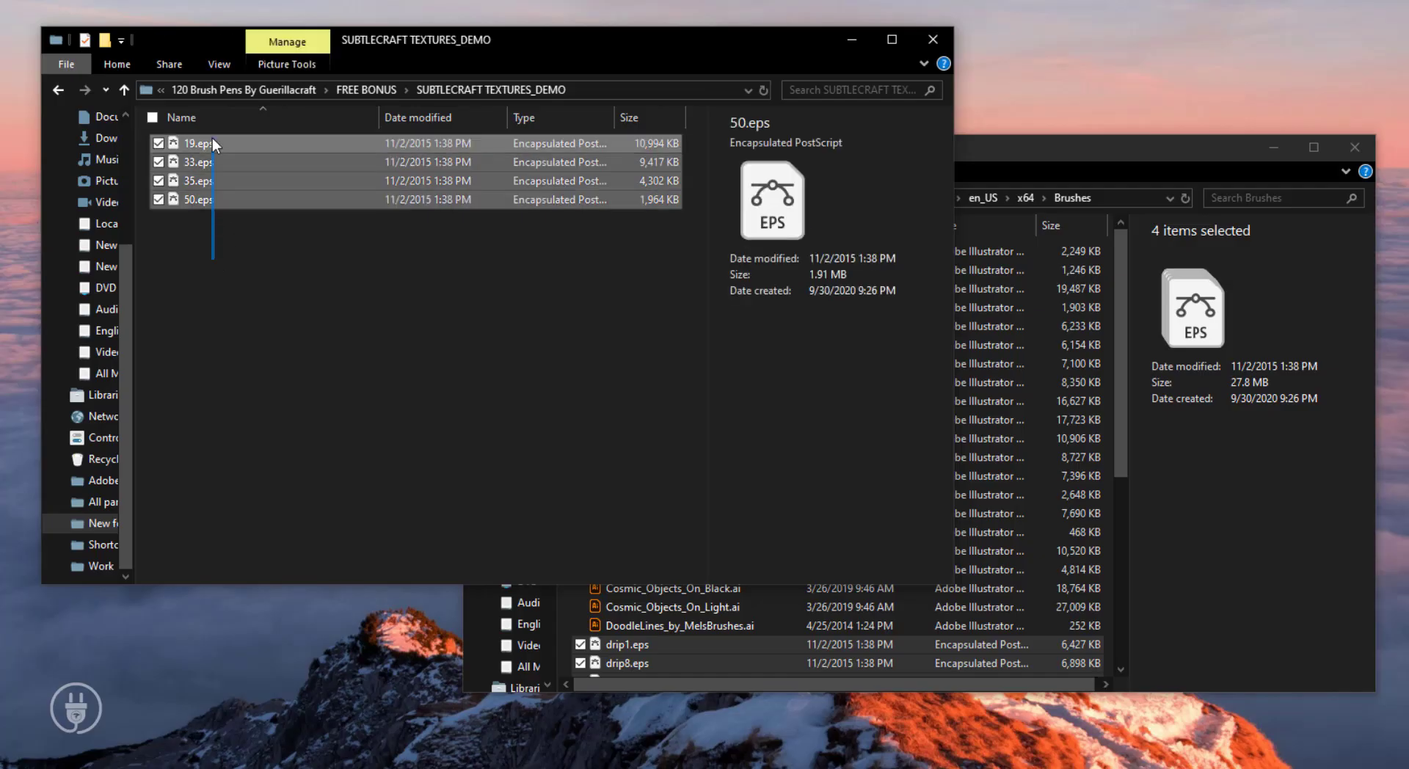
pyautogui.moveTo(211, 147); pyautogui.dragTo(1034, 514)
pyautogui.click(231, 252)
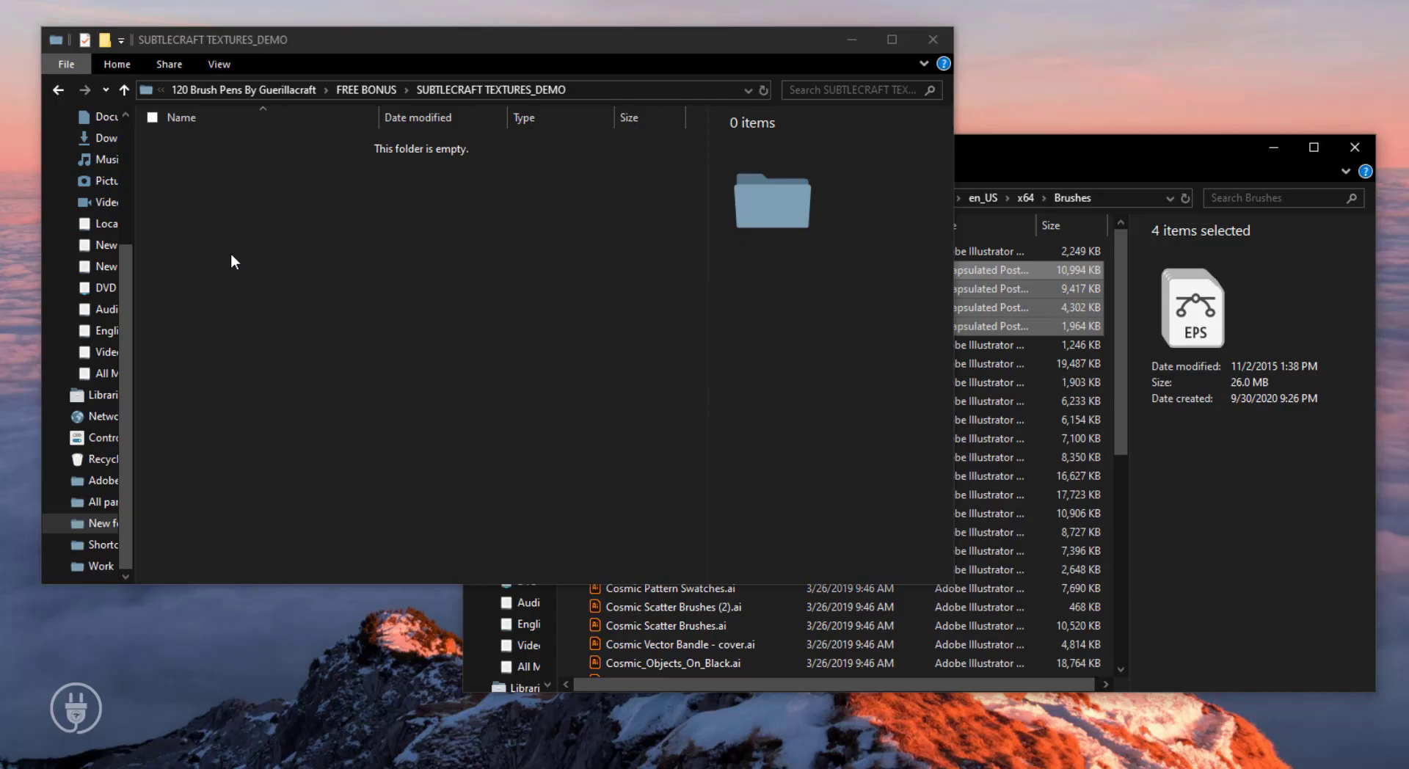
pyautogui.press('BackSpace')
pyautogui.press('BackSpace')
pyautogui.press('BackSpace')
pyautogui.press('BackSpace')
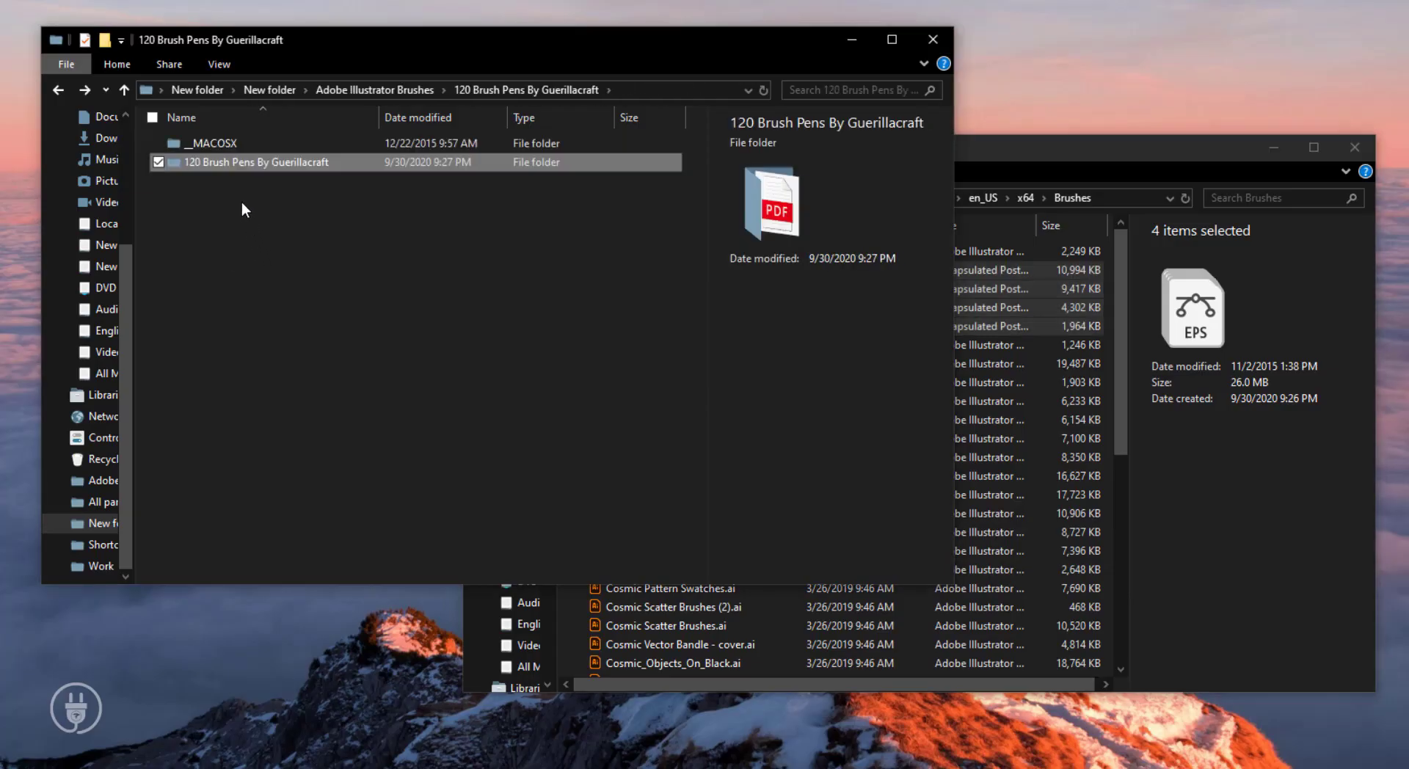
# Move WildStrokesByGuerillacraft.ai from the 160-Wild-Strokes folder into Brushes.
pyautogui.doubleClick(239, 162)
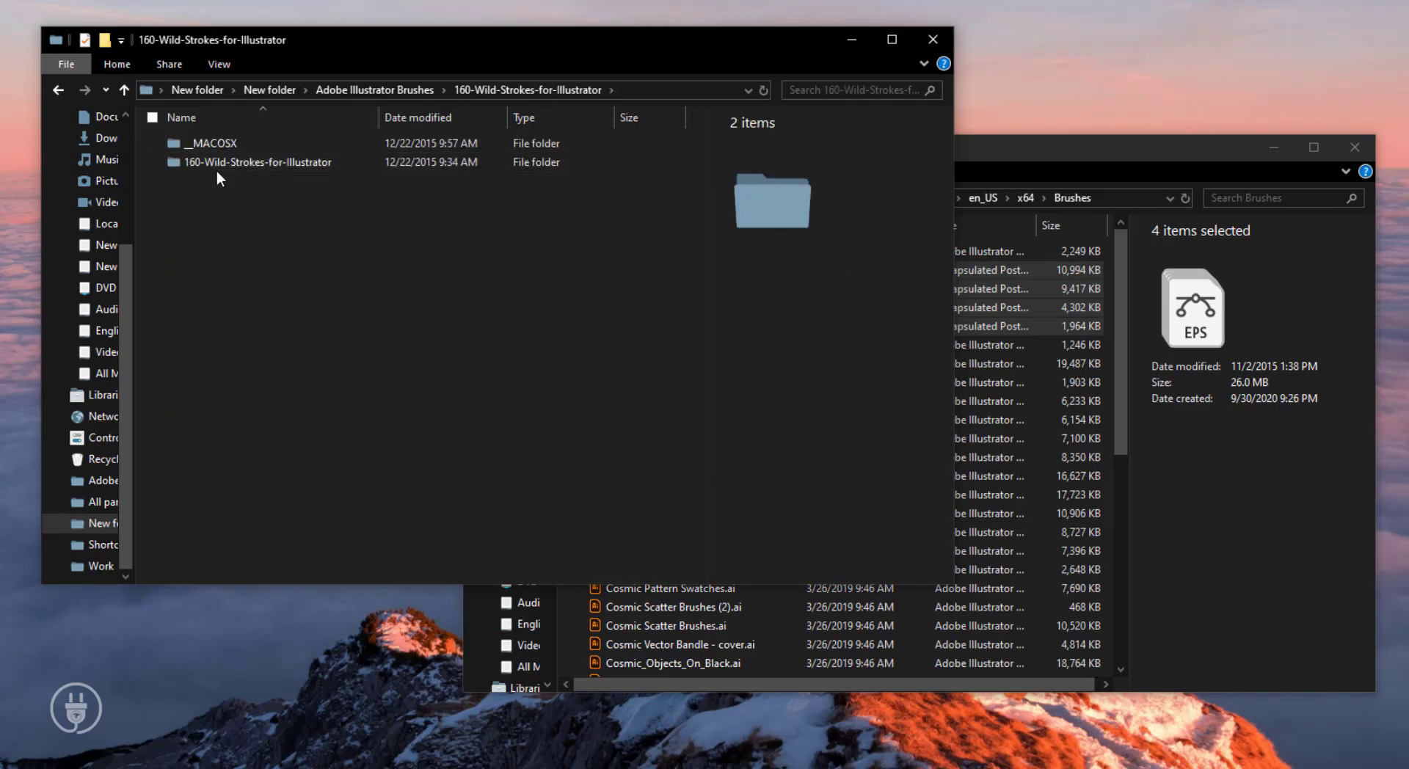
pyautogui.doubleClick(215, 168)
pyautogui.moveTo(215, 157); pyautogui.dragTo(993, 518)
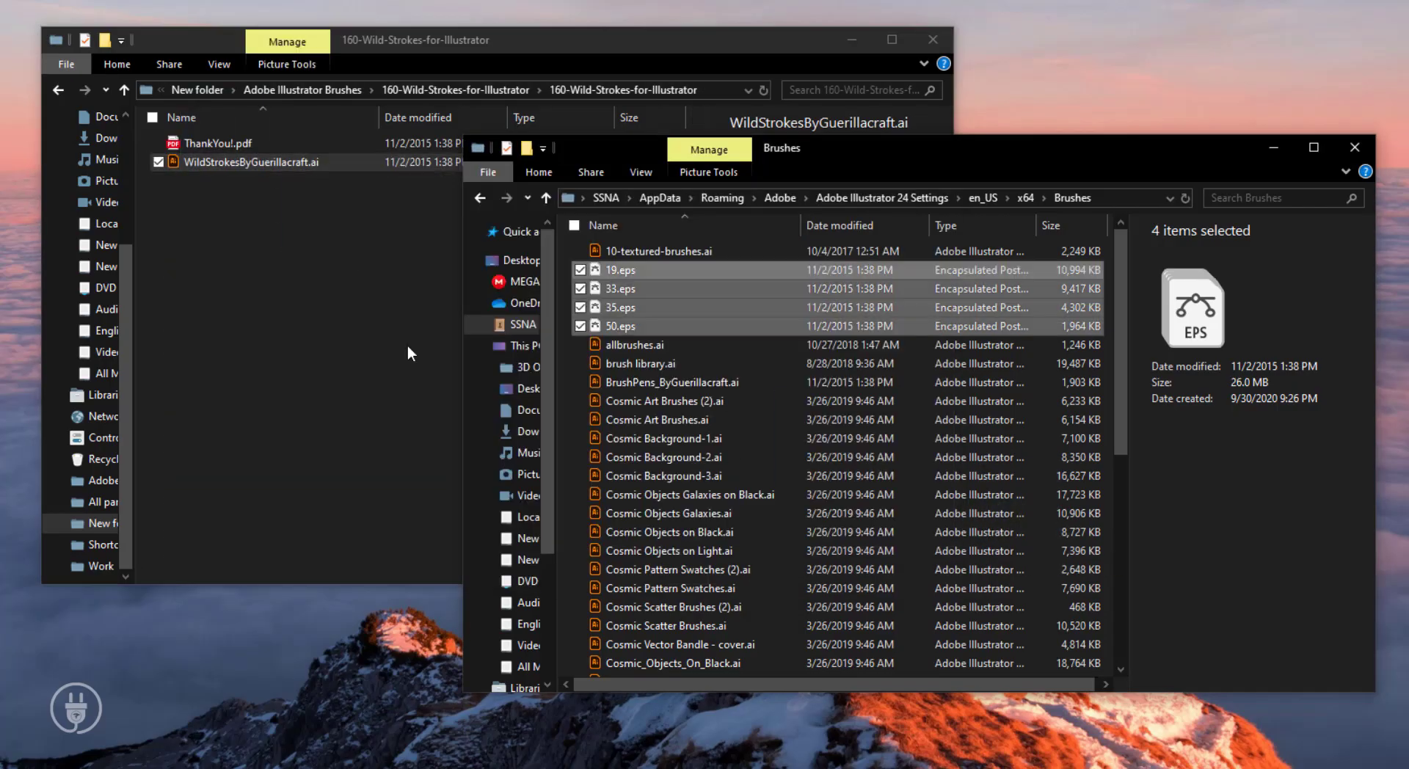
pyautogui.click(262, 301)
pyautogui.press('BackSpace')
pyautogui.press('BackSpace')
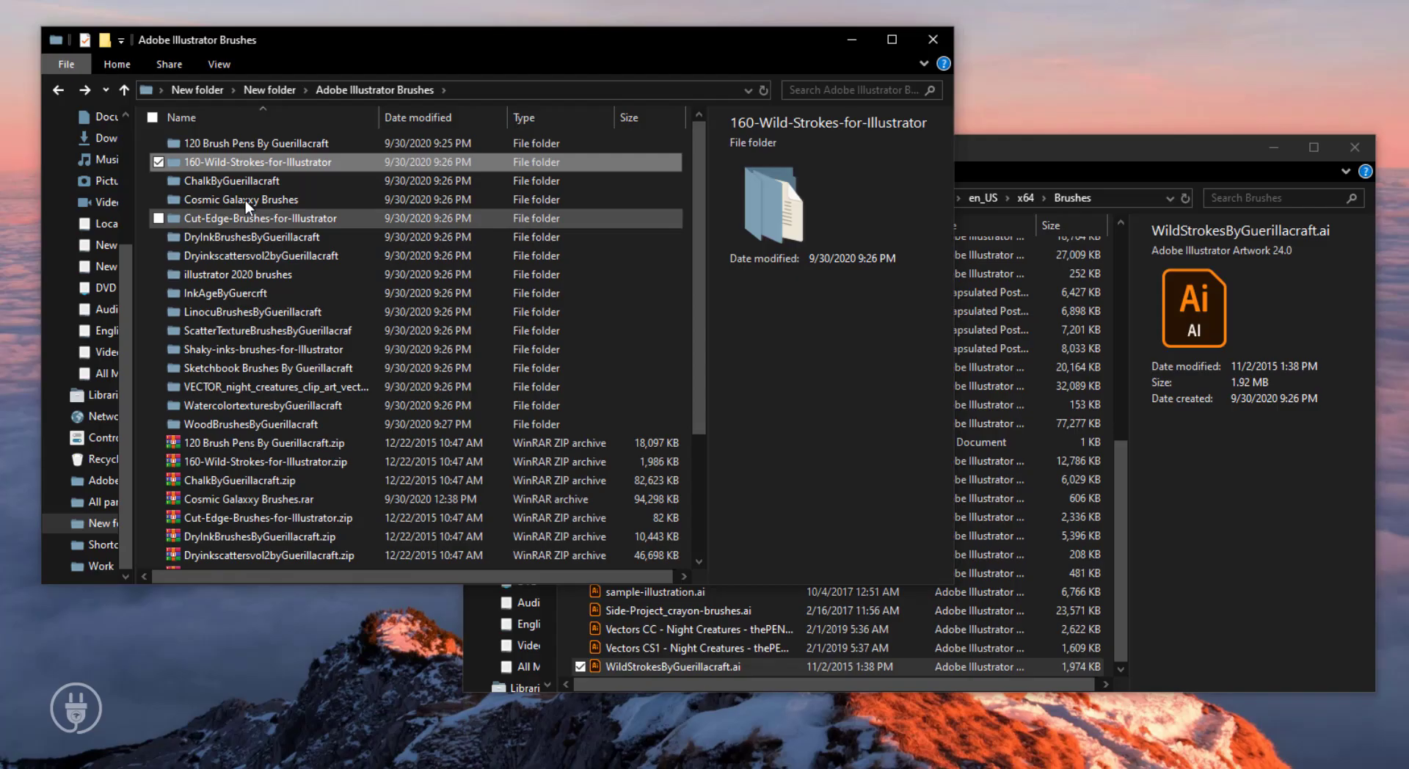
# Drag both ChalcksandCharcoals .ai files from ChalkByGuerillacraft into Brushes.
pyautogui.click(233, 187)
pyautogui.doubleClick(233, 183)
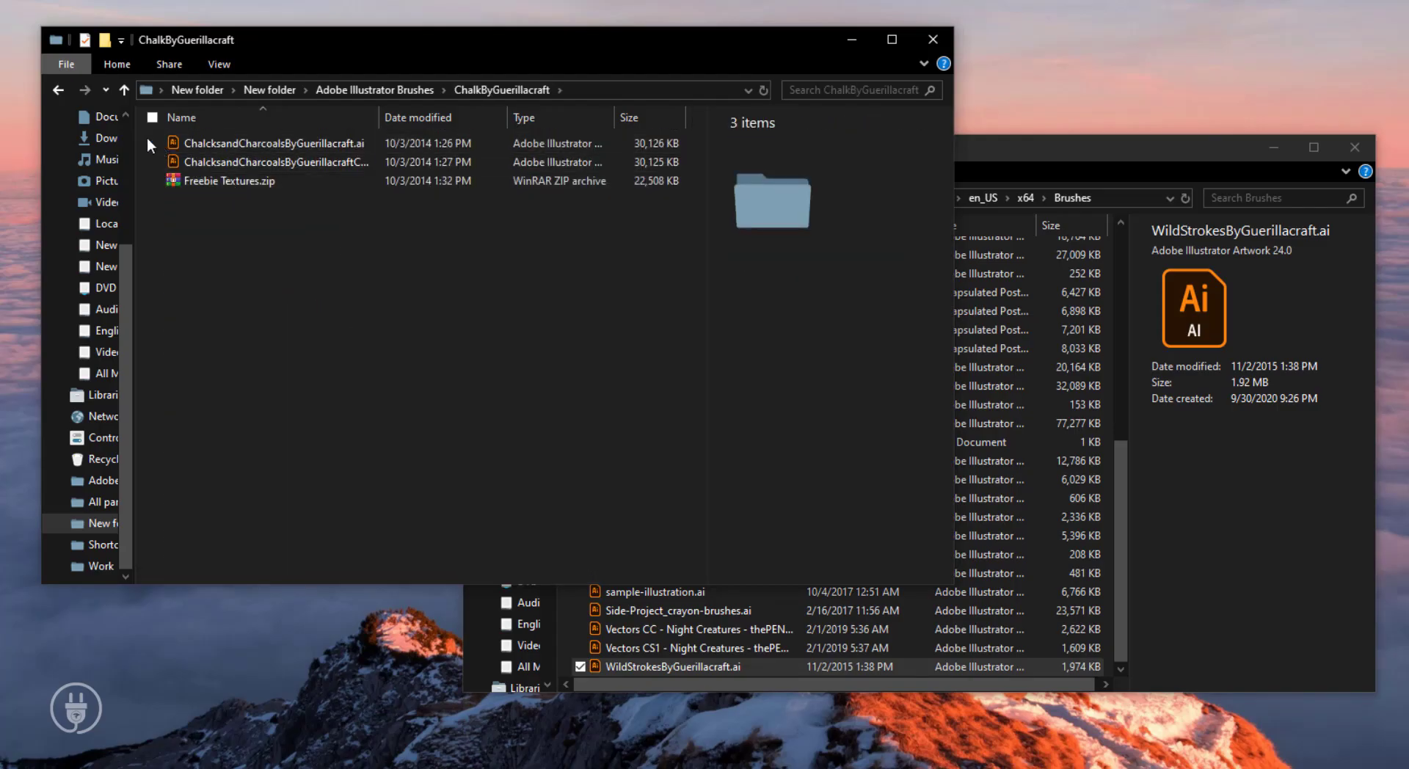
pyautogui.moveTo(153, 139)
pyautogui.mouseDown()
pyautogui.moveTo(248, 171)
pyautogui.moveTo(258, 157)
pyautogui.moveTo(169, 161)
pyautogui.moveTo(144, 139)
pyautogui.moveTo(807, 352)
pyautogui.moveTo(1024, 469)
pyautogui.mouseUp()
# Drag all twelve grunge EPS files from Freebie Textures.zip into Brushes, then close WinRAR.
pyautogui.click(234, 150)
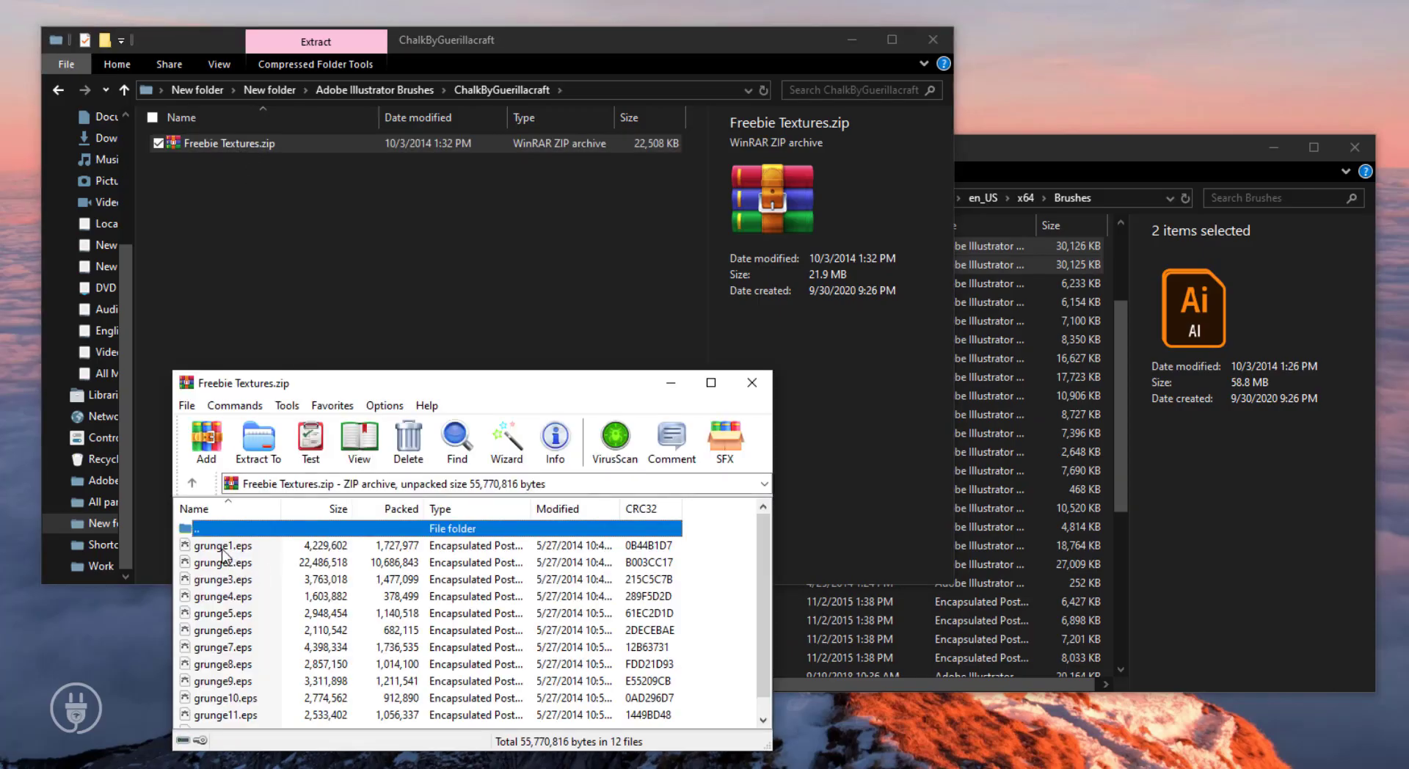
pyautogui.click(222, 547)
pyautogui.scroll(-1, 253, 722)
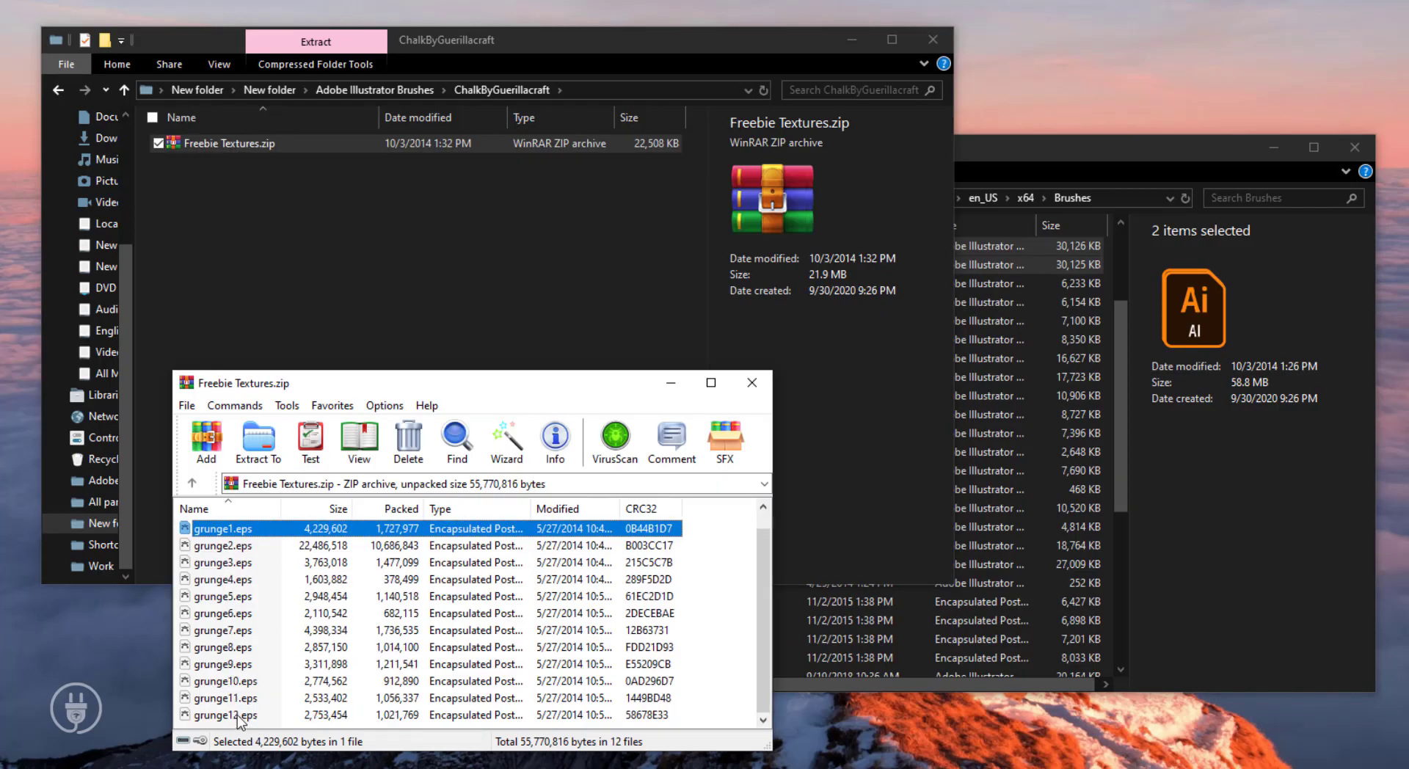
pyautogui.keyDown('shift'); pyautogui.click(238, 718); pyautogui.keyUp('shift')
pyautogui.moveTo(1003, 549); pyautogui.dragTo(1023, 514)
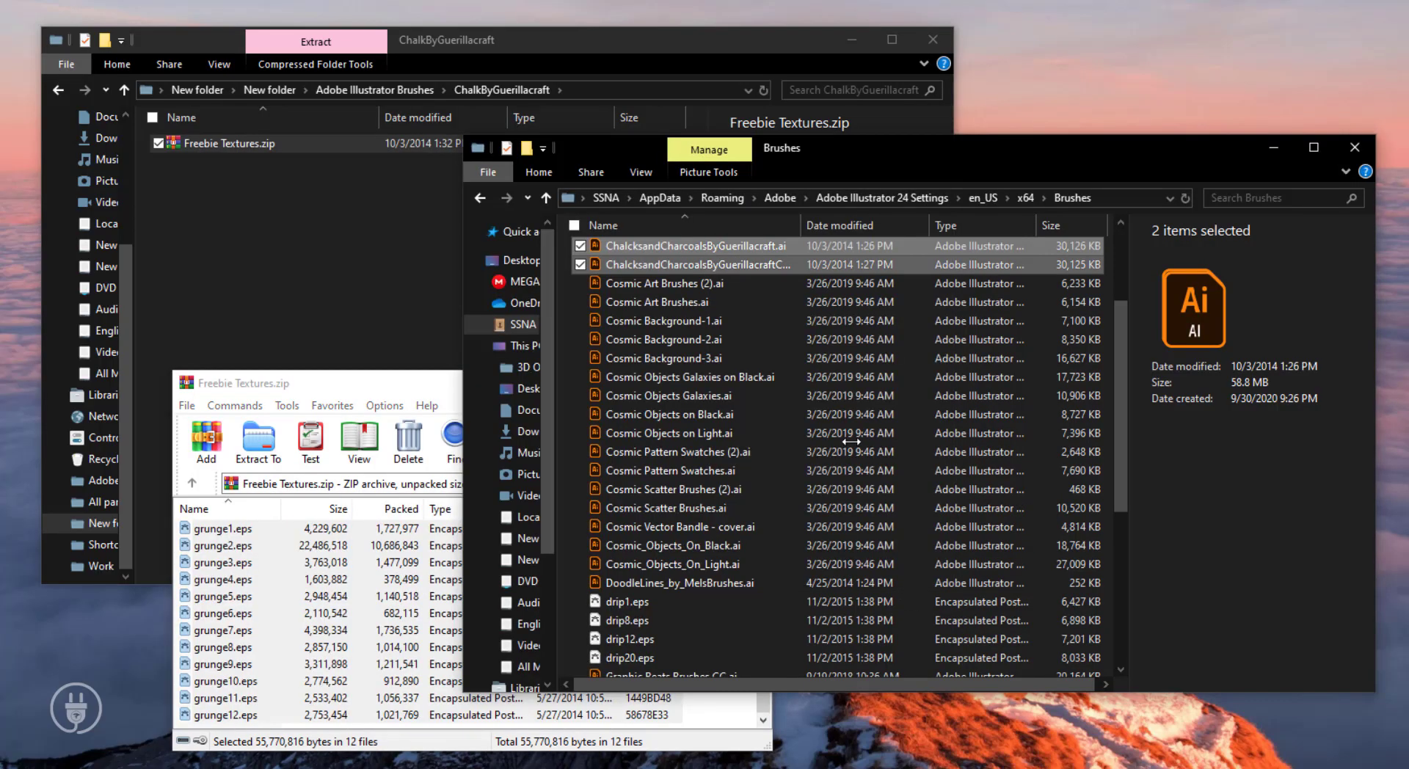
pyautogui.click(752, 382)
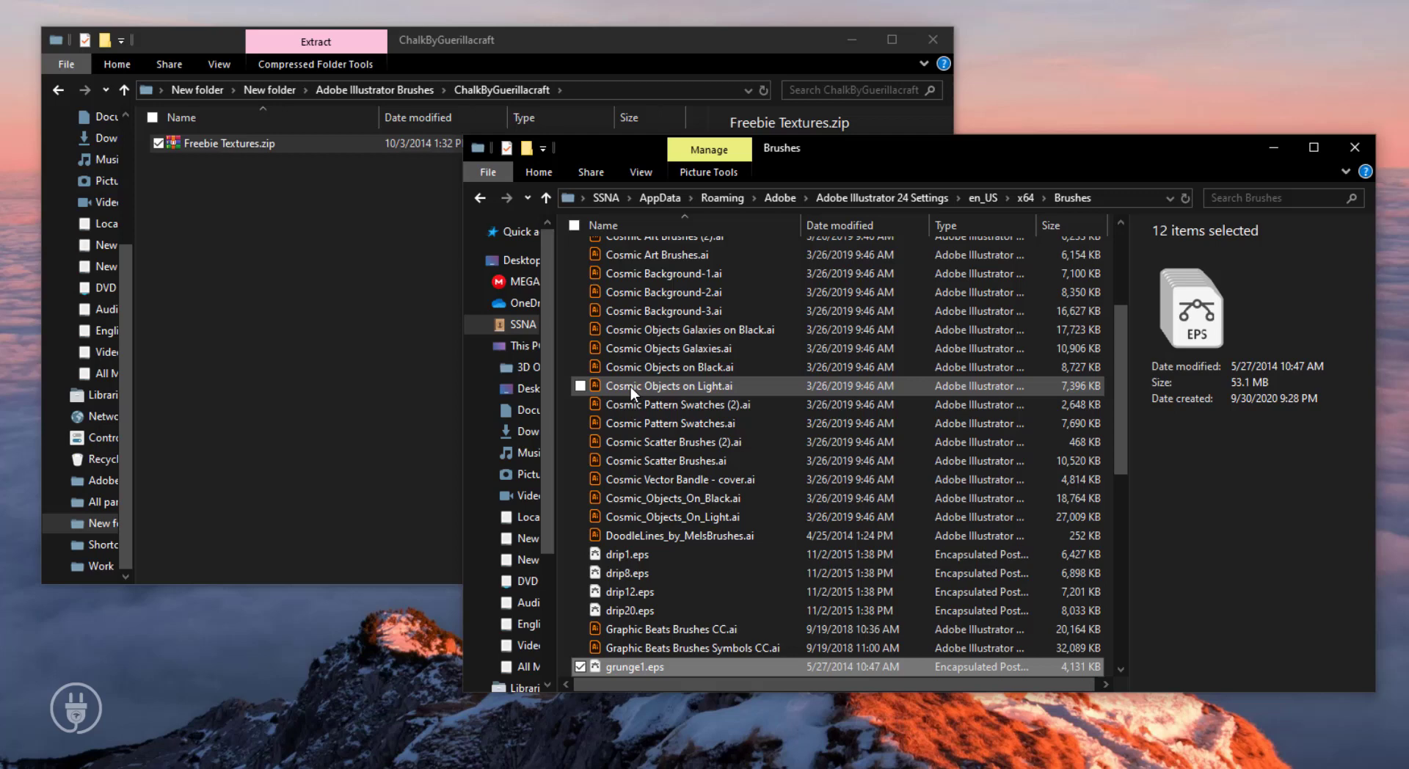
pyautogui.click(351, 305)
# Move the ten Cosmic Galaxy .ai files into Brushes, replacing same-named files.
pyautogui.hotkey('alt', 'Up')
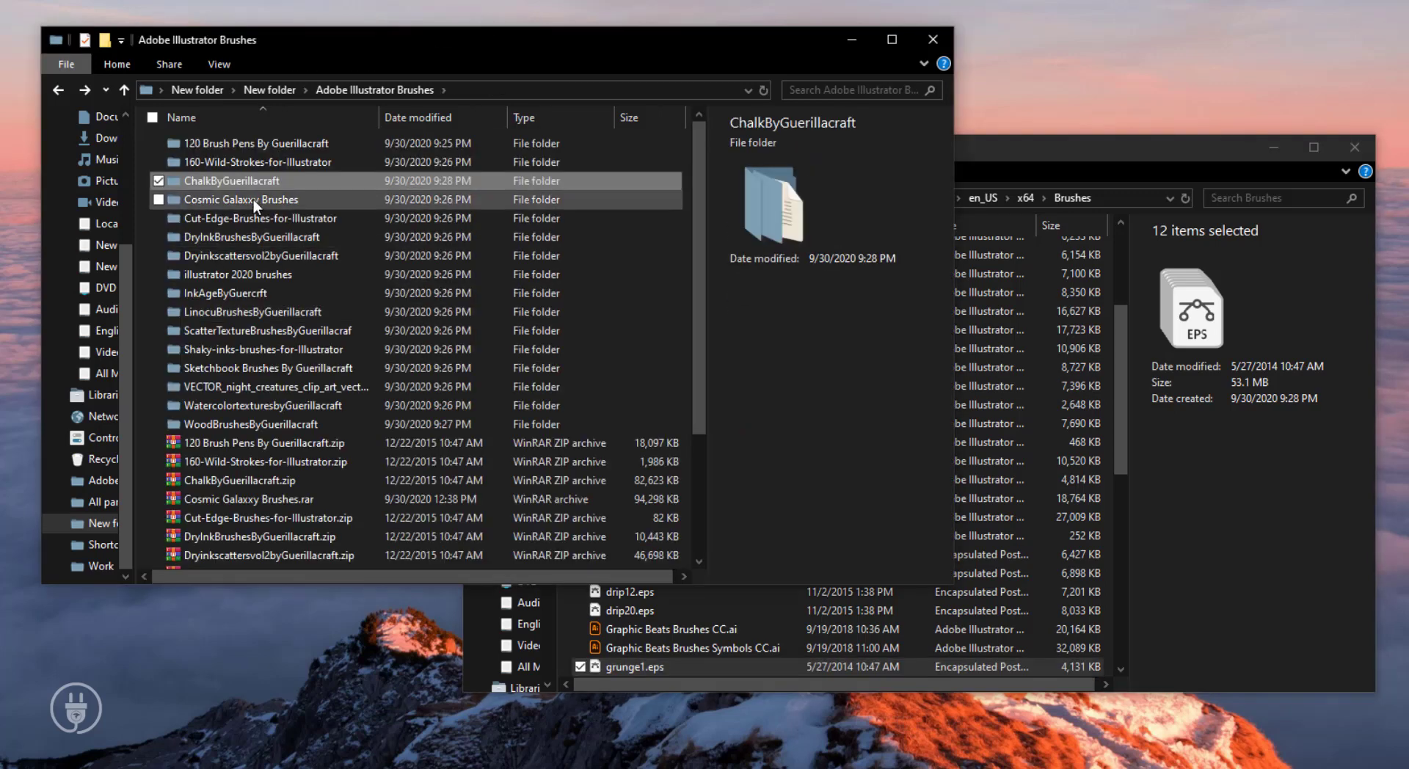
pyautogui.doubleClick(253, 199)
pyautogui.click(231, 148)
pyautogui.doubleClick(230, 148)
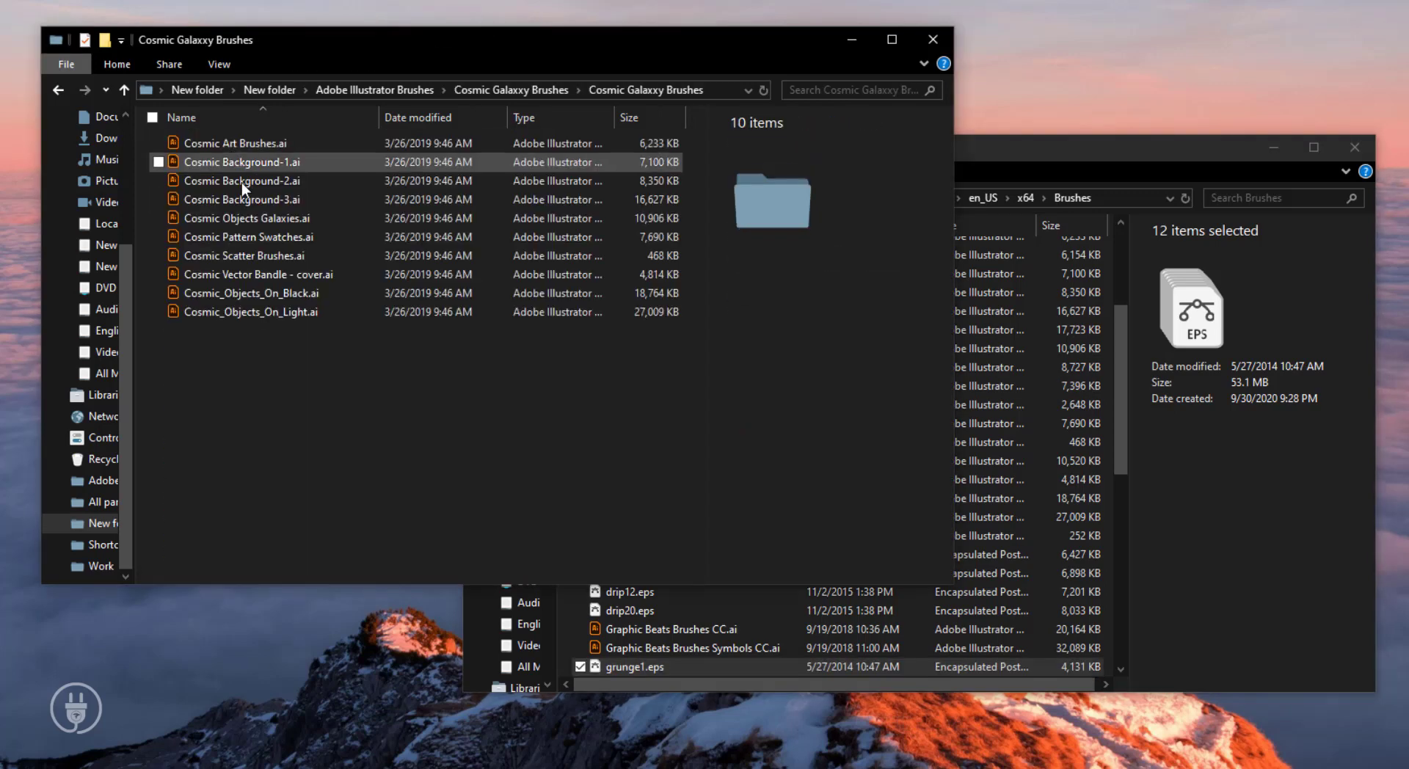
pyautogui.moveTo(258, 377)
pyautogui.mouseDown()
pyautogui.moveTo(258, 152)
pyautogui.moveTo(1000, 468)
pyautogui.mouseUp()
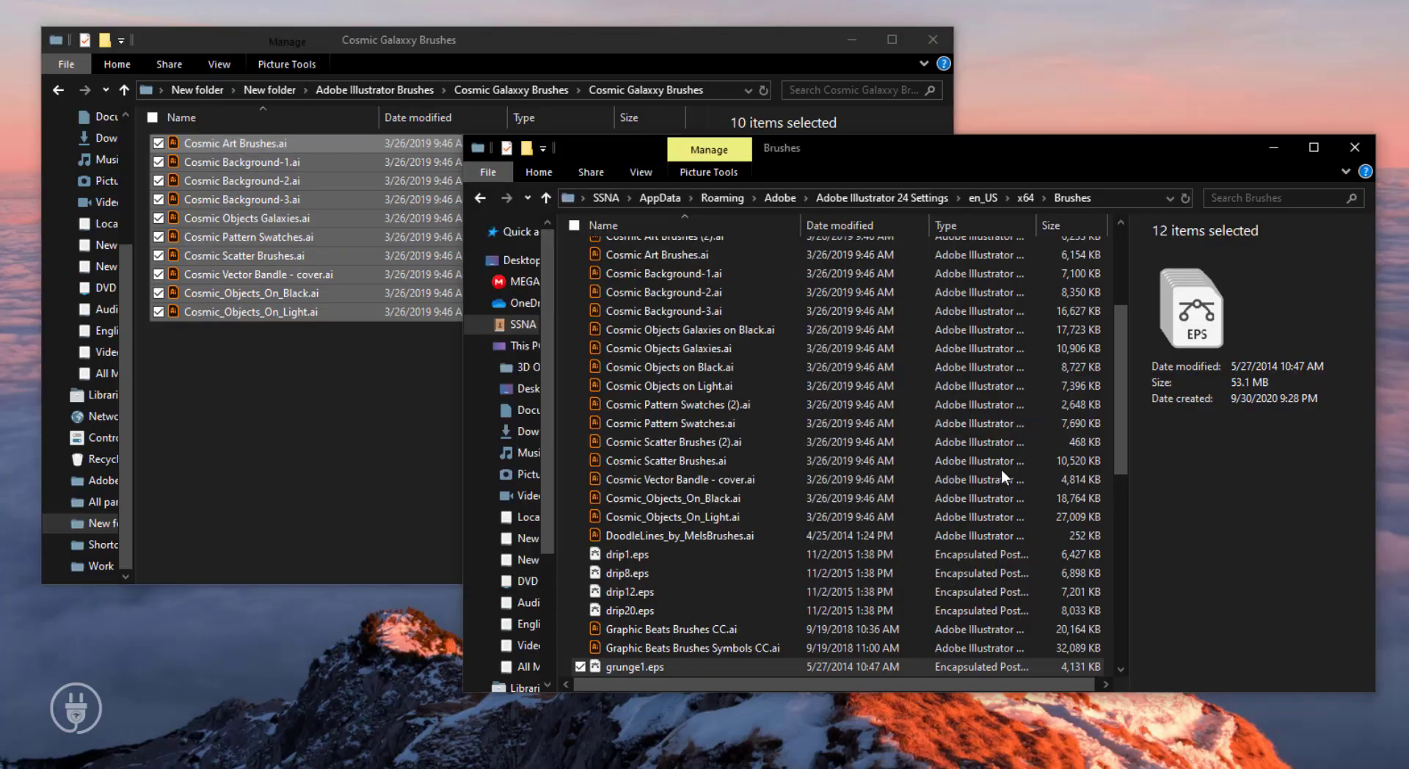
pyautogui.click(139, 213)
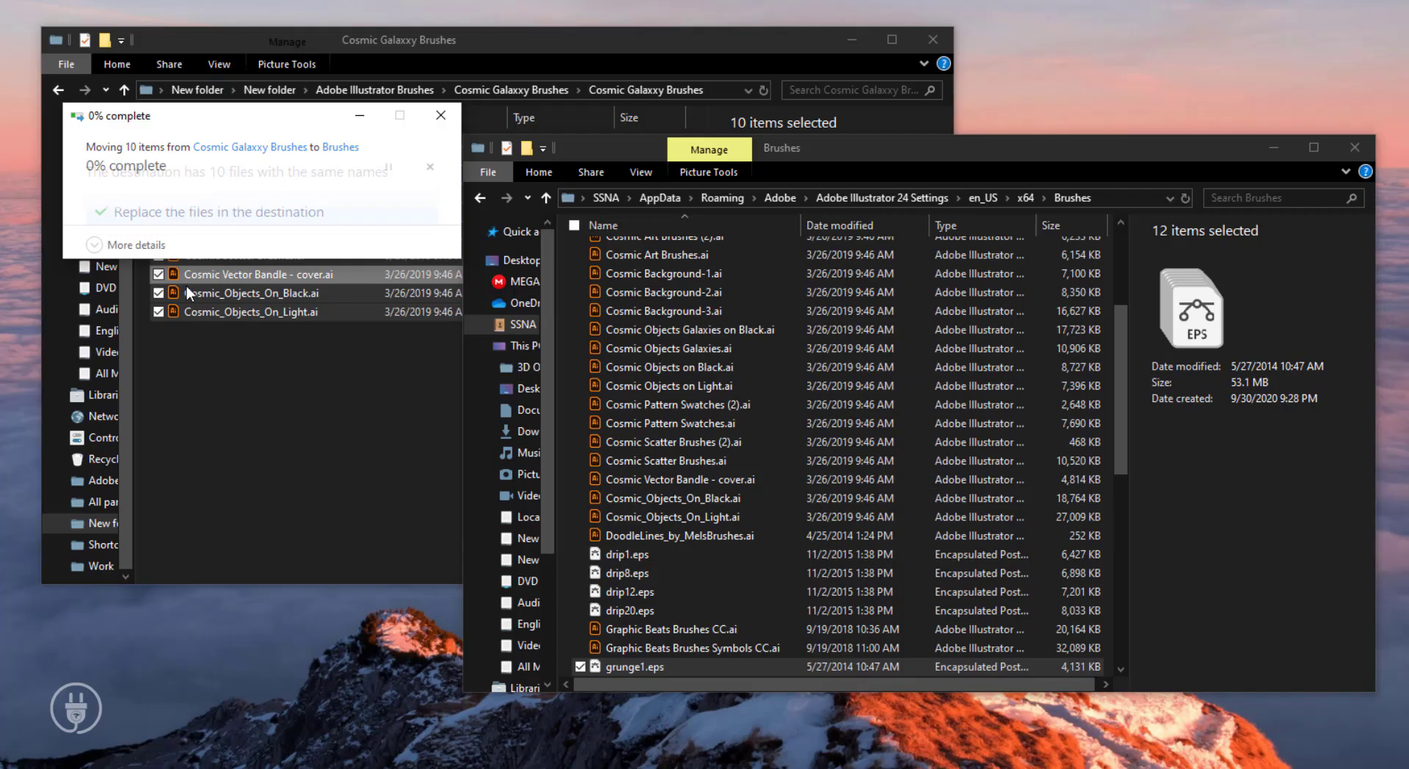
# Move CutEdgeBrushes_byGuerillacraft.ai from the Cut-Edge folder into Brushes.
pyautogui.click(253, 426)
pyautogui.hotkey('alt', 'Up')
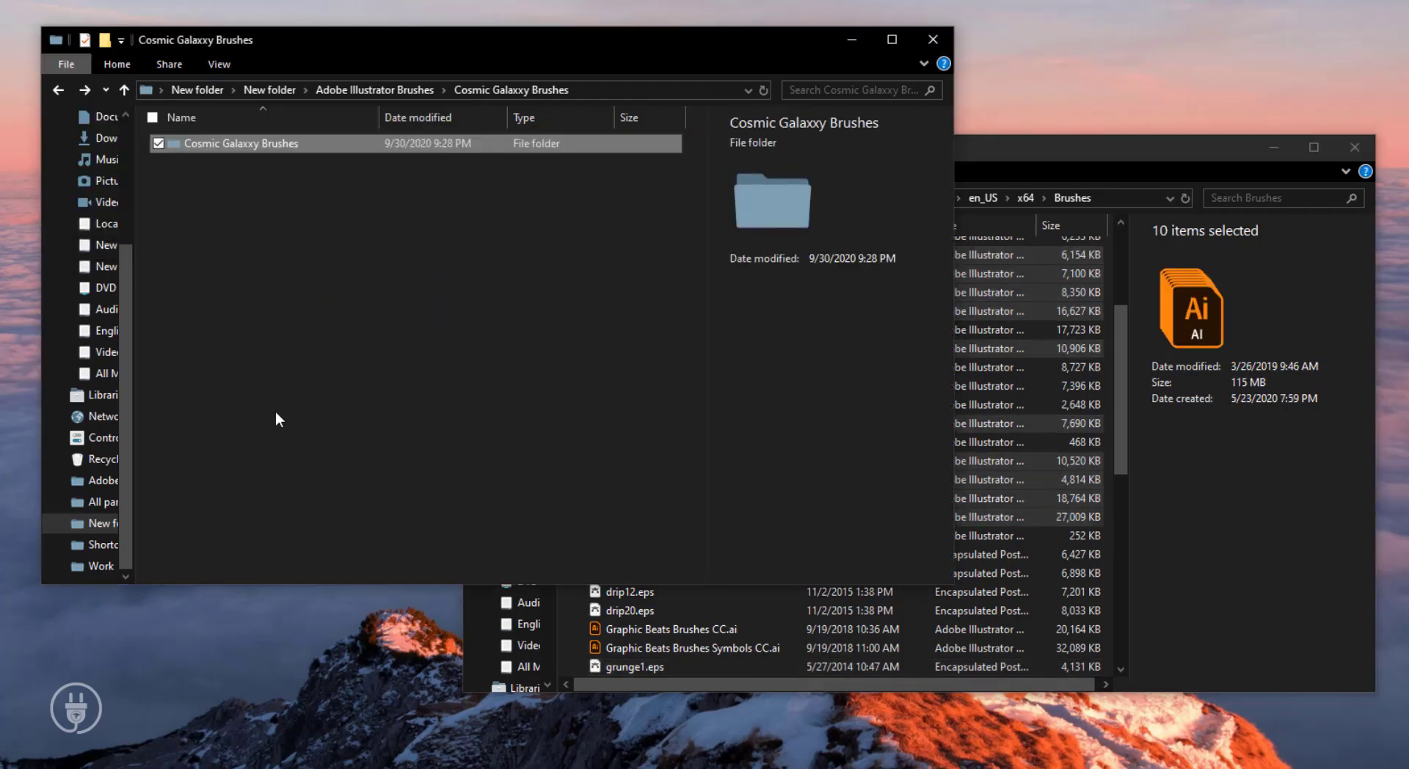
pyautogui.hotkey('alt', 'Up')
pyautogui.doubleClick(248, 213)
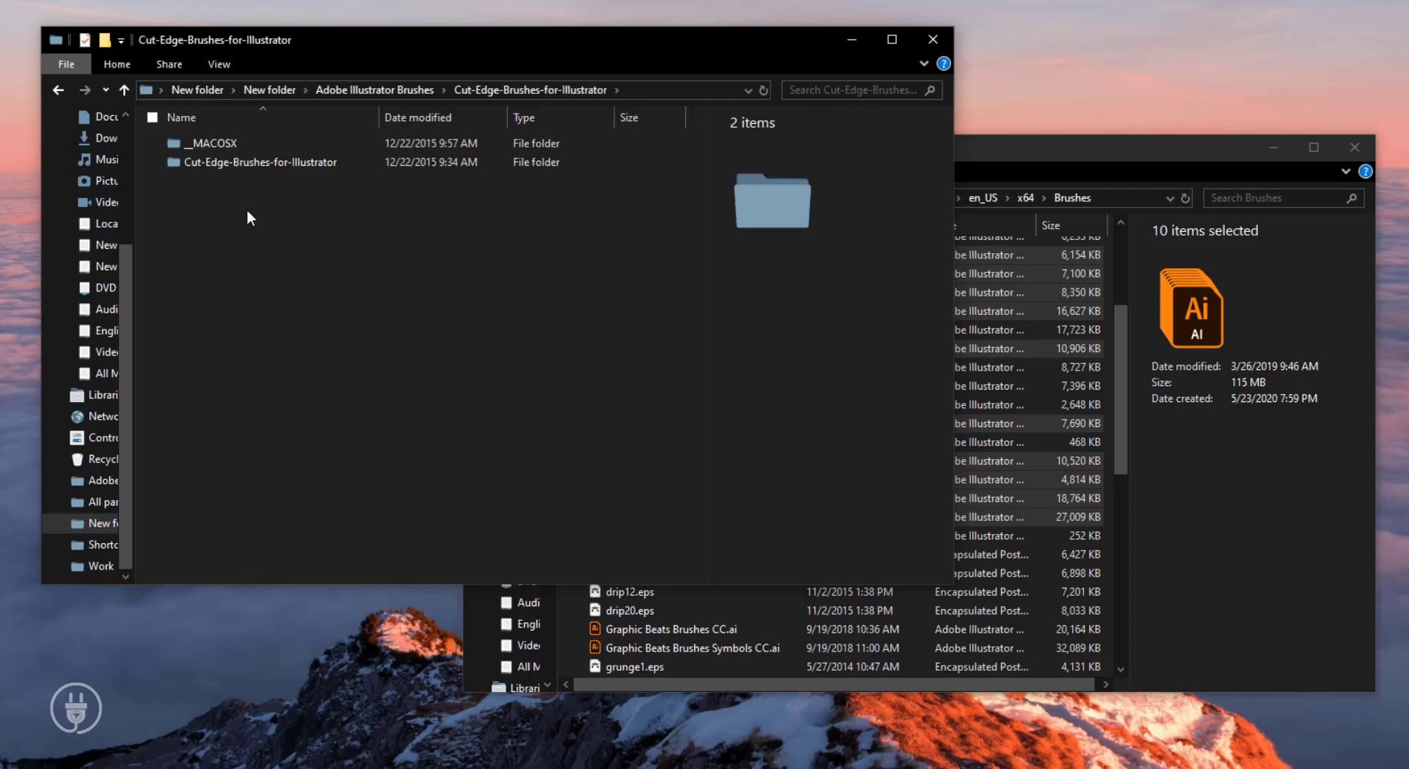
pyautogui.doubleClick(243, 161)
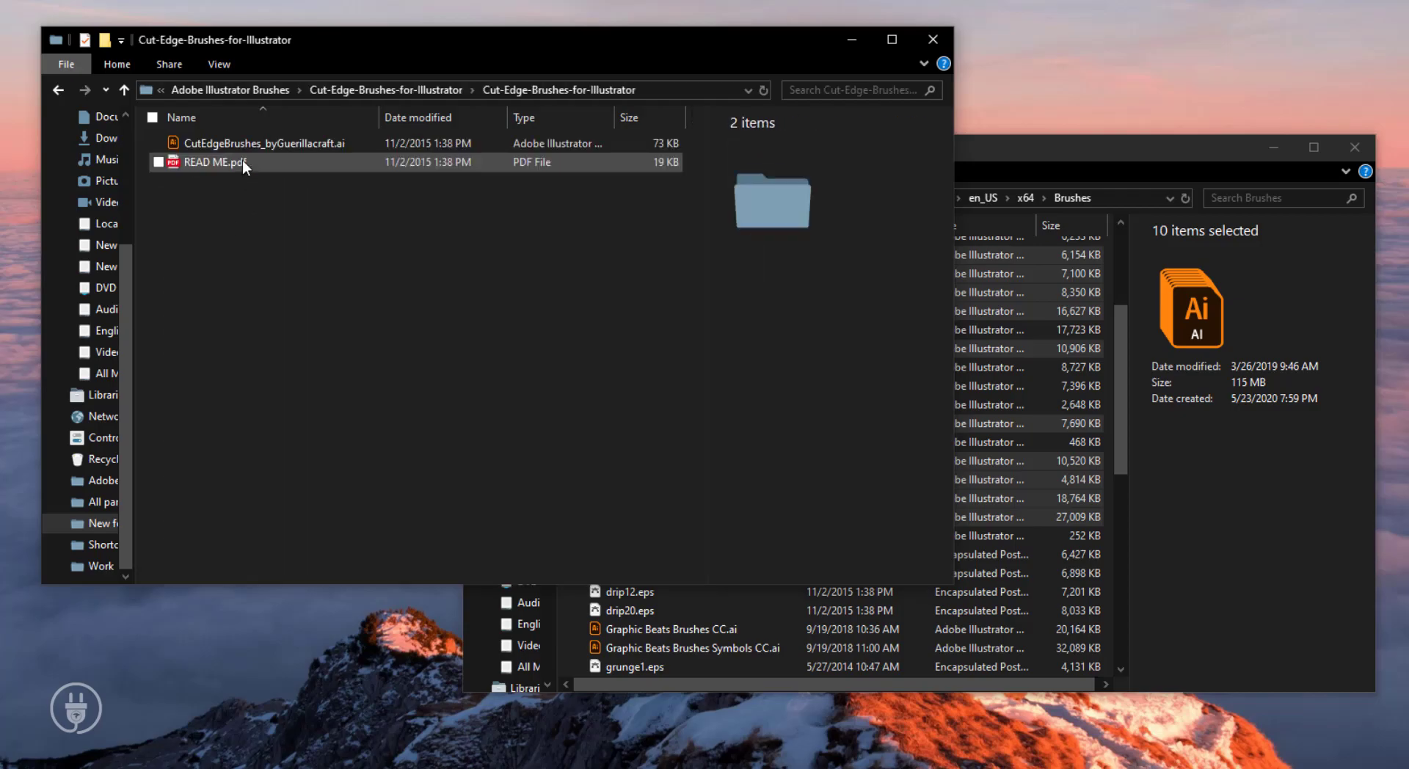
pyautogui.moveTo(235, 143)
pyautogui.mouseDown()
pyautogui.moveTo(932, 323)
pyautogui.moveTo(1047, 398)
pyautogui.moveTo(1018, 385)
pyautogui.mouseUp()
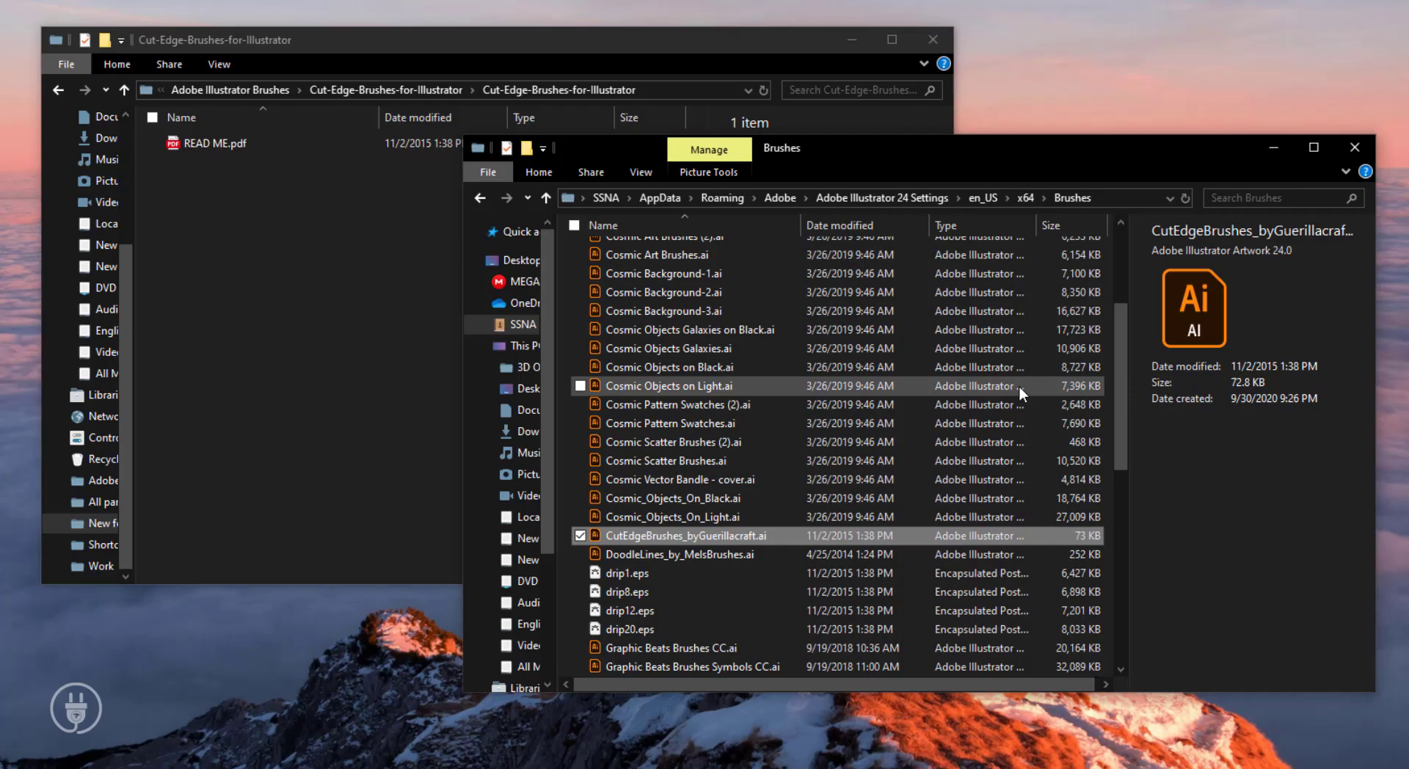
# Move the three DryInk brush files from DryInkBrushesByGuerillacraft into Brushes.
pyautogui.click(327, 297)
pyautogui.hotkey('alt', 'Left')
# Move both Dryinkscattersvol2 brush files into Brushes.
pyautogui.hotkey('alt', 'Left')
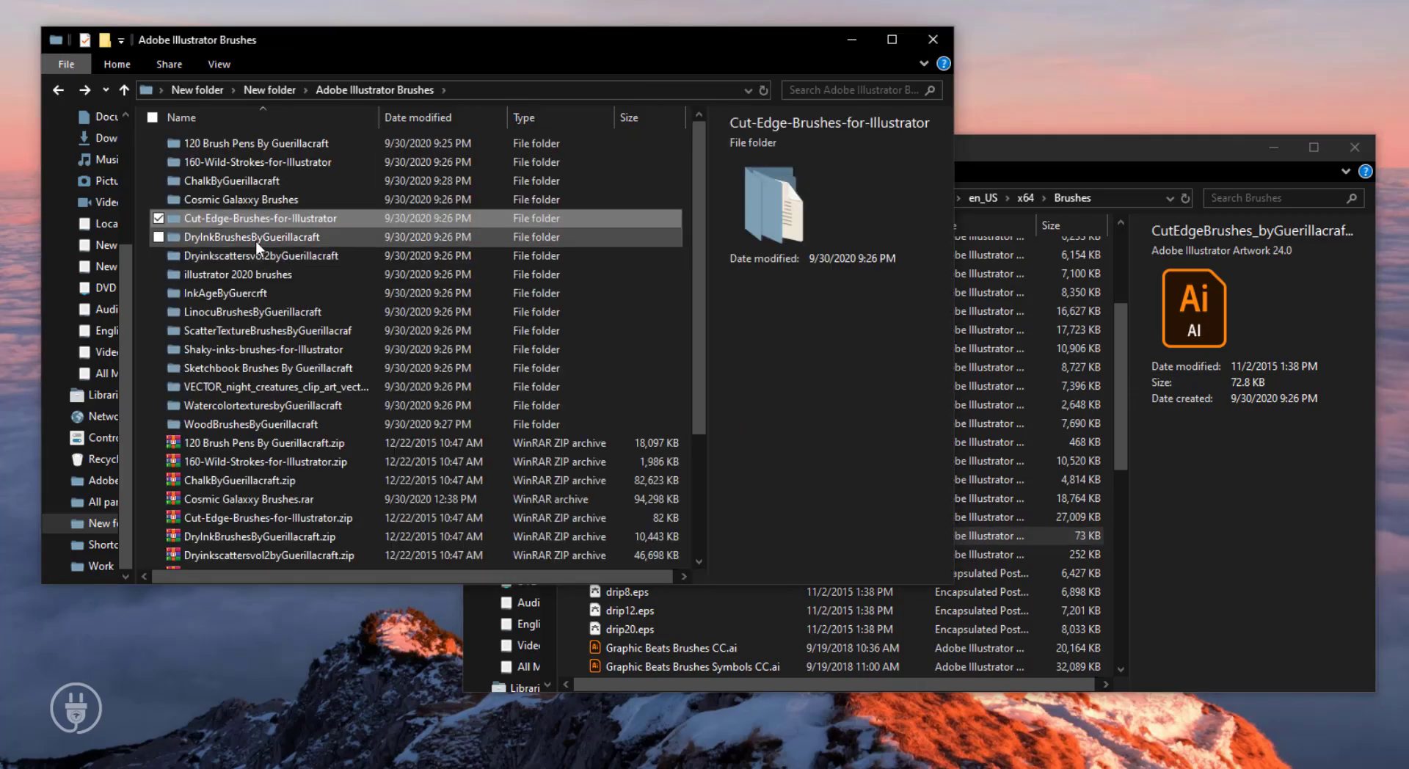
pyautogui.click(248, 237)
pyautogui.doubleClick(248, 237)
pyautogui.moveTo(245, 208)
pyautogui.mouseDown()
pyautogui.moveTo(267, 141)
pyautogui.moveTo(1036, 449)
pyautogui.mouseUp()
pyautogui.click(305, 316)
pyautogui.hotkey('alt', 'Left')
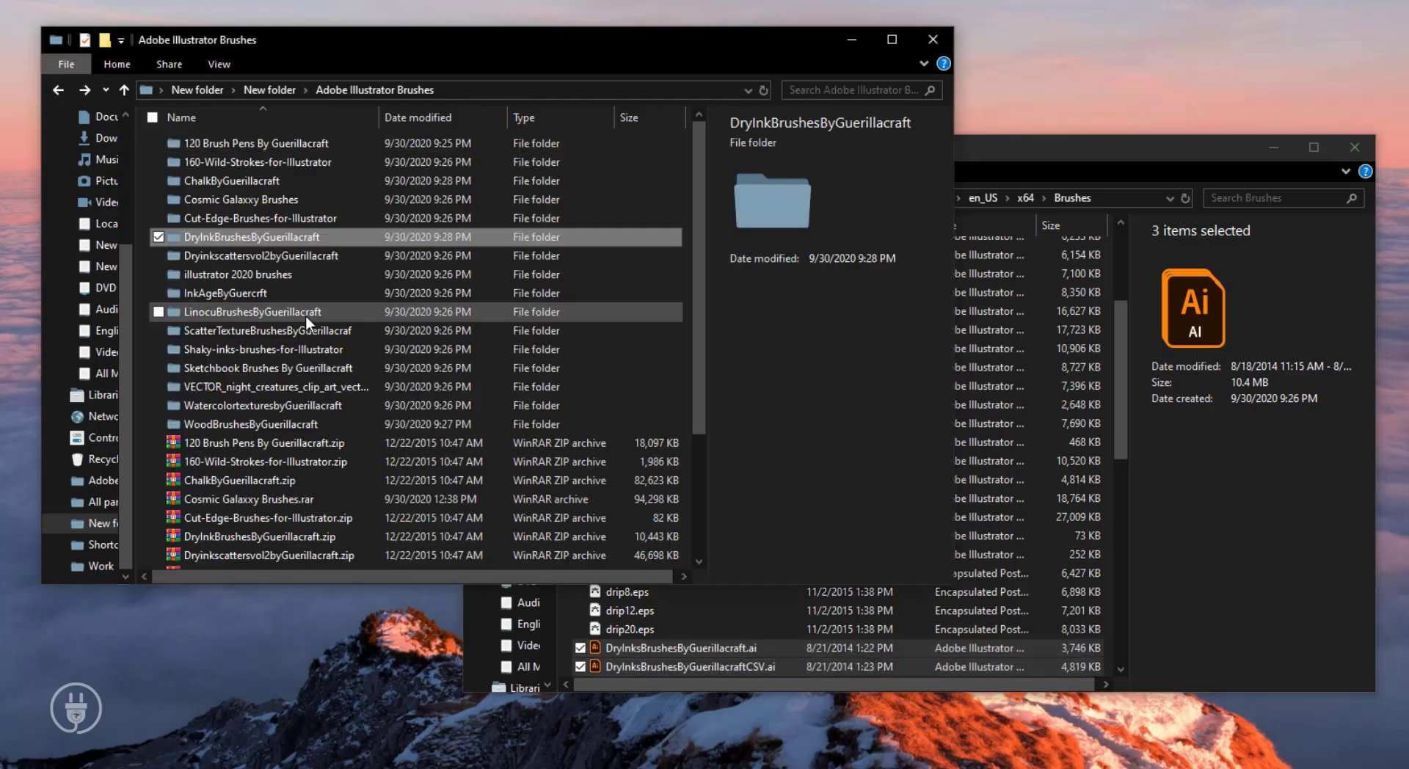
pyautogui.click(243, 255)
pyautogui.doubleClick(244, 256)
pyautogui.moveTo(257, 209)
pyautogui.mouseDown()
pyautogui.moveTo(246, 145)
pyautogui.moveTo(983, 462)
pyautogui.mouseUp()
# Return to Adobe Illustrator Brushes and open the illustrator 2020 brushes folder.
pyautogui.click(312, 308)
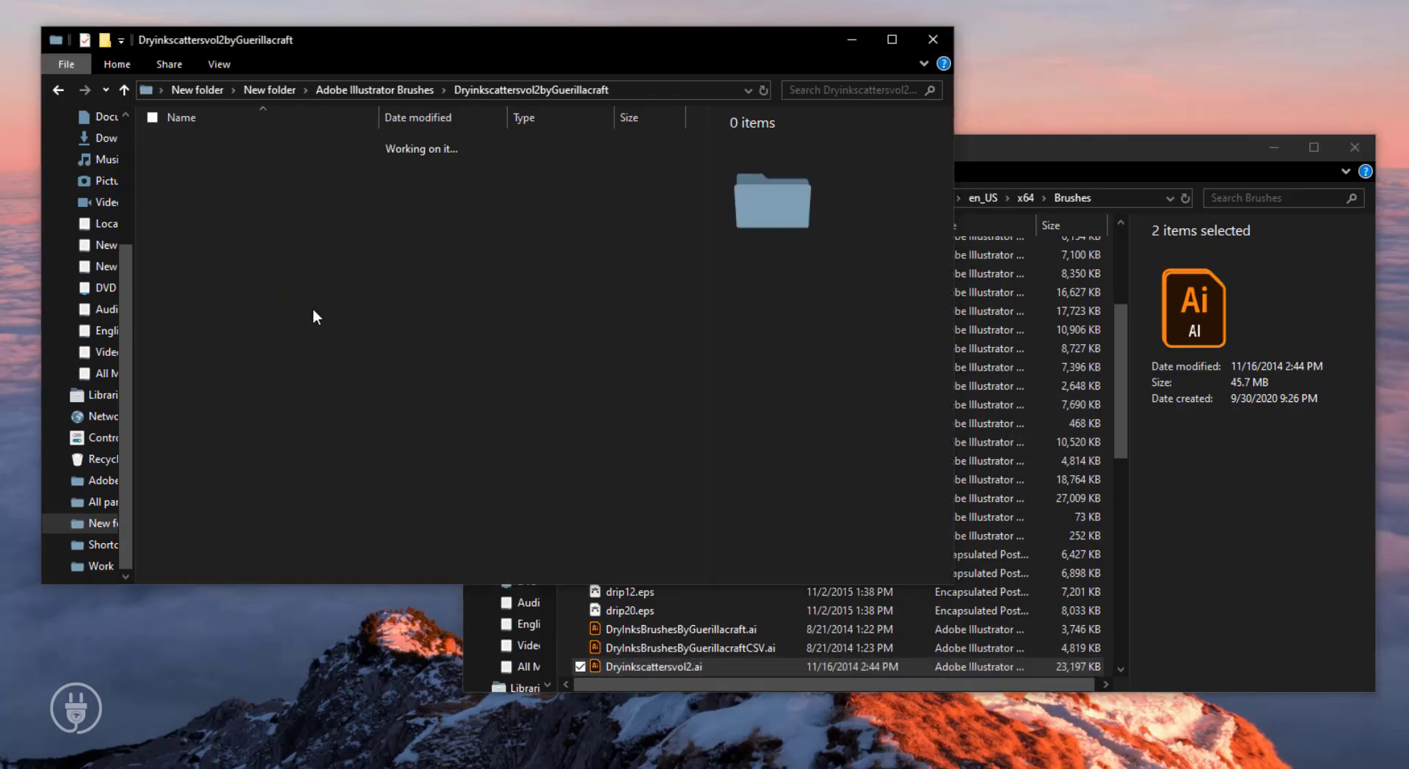
pyautogui.hotkey('alt', 'Left')
pyautogui.doubleClick(232, 274)
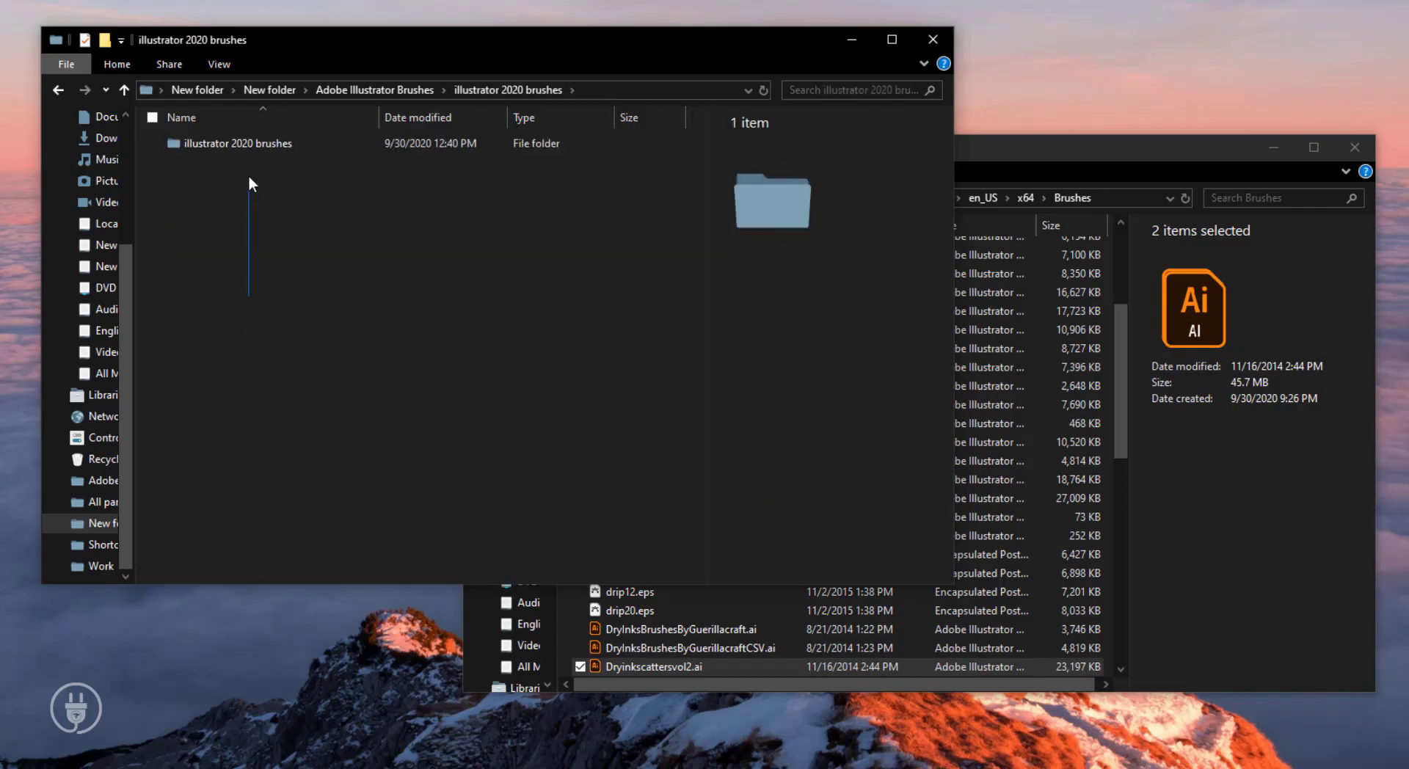
# Move the five illustrator 2020 brush files into Brushes, replacing the same-named files.
pyautogui.click(245, 143)
pyautogui.doubleClick(245, 143)
pyautogui.moveTo(207, 285); pyautogui.dragTo(252, 140)
pyautogui.moveTo(252, 143)
pyautogui.mouseDown()
pyautogui.moveTo(324, 148)
pyautogui.moveTo(1027, 396)
pyautogui.mouseUp()
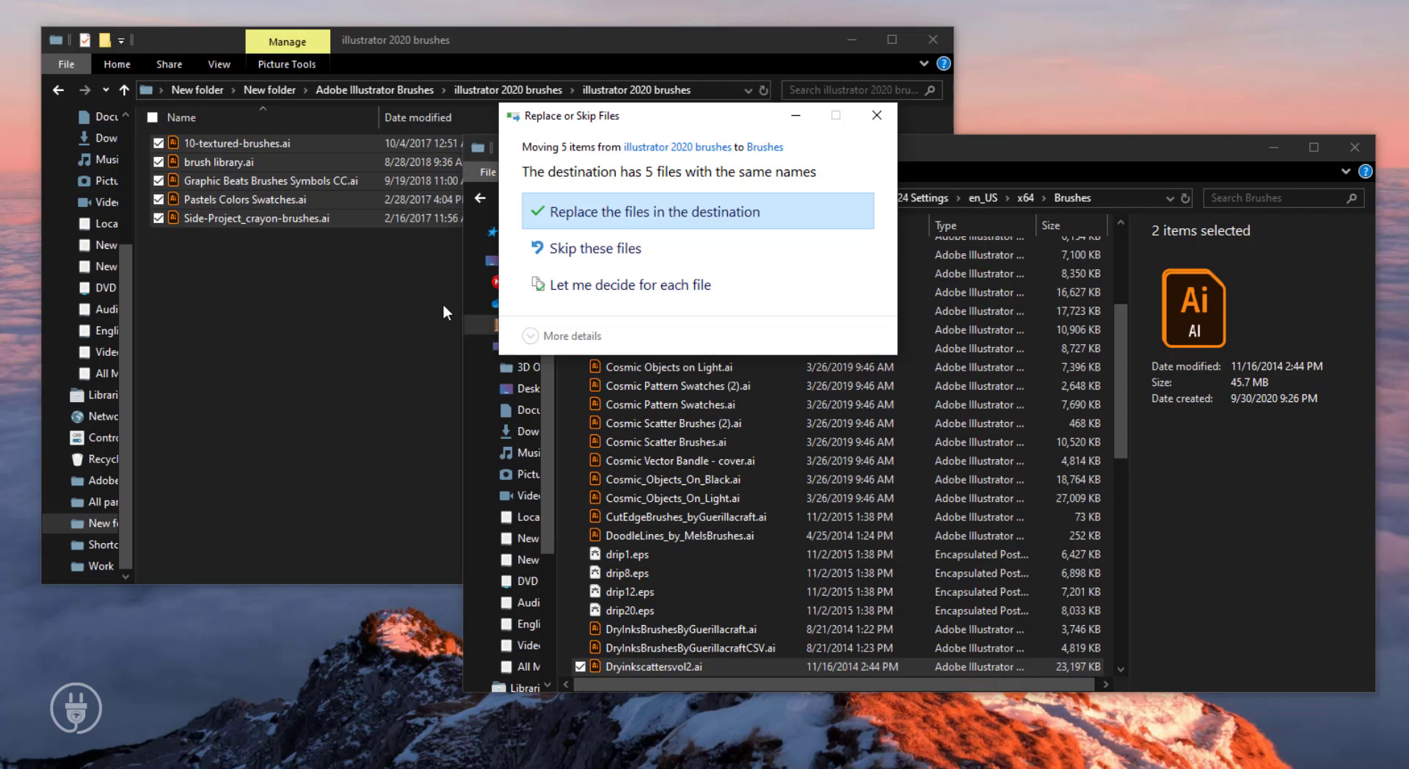
pyautogui.click(684, 221)
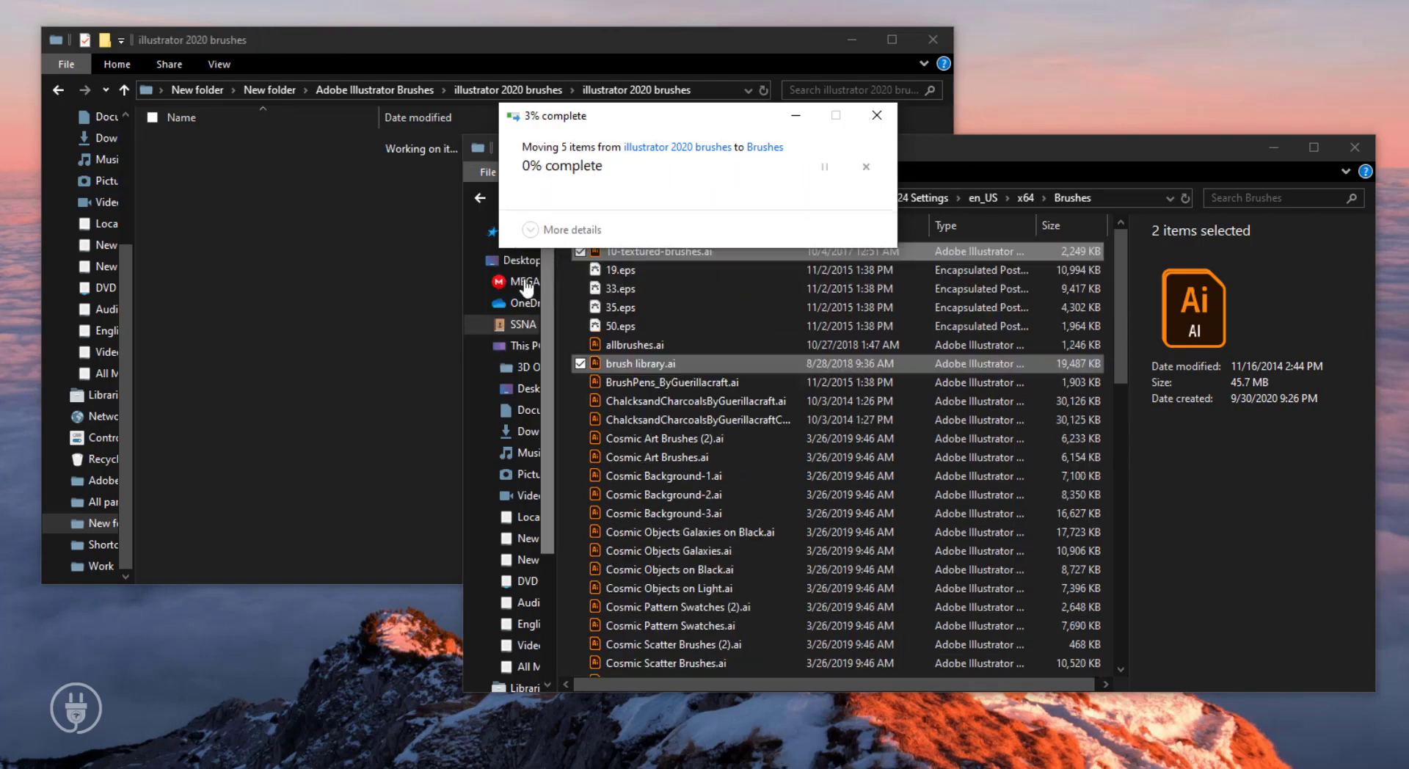
# Move the three InkAgeByGuercrft brush files into the Brushes folder.
pyautogui.click(266, 275)
pyautogui.hotkey('alt', 'Up')
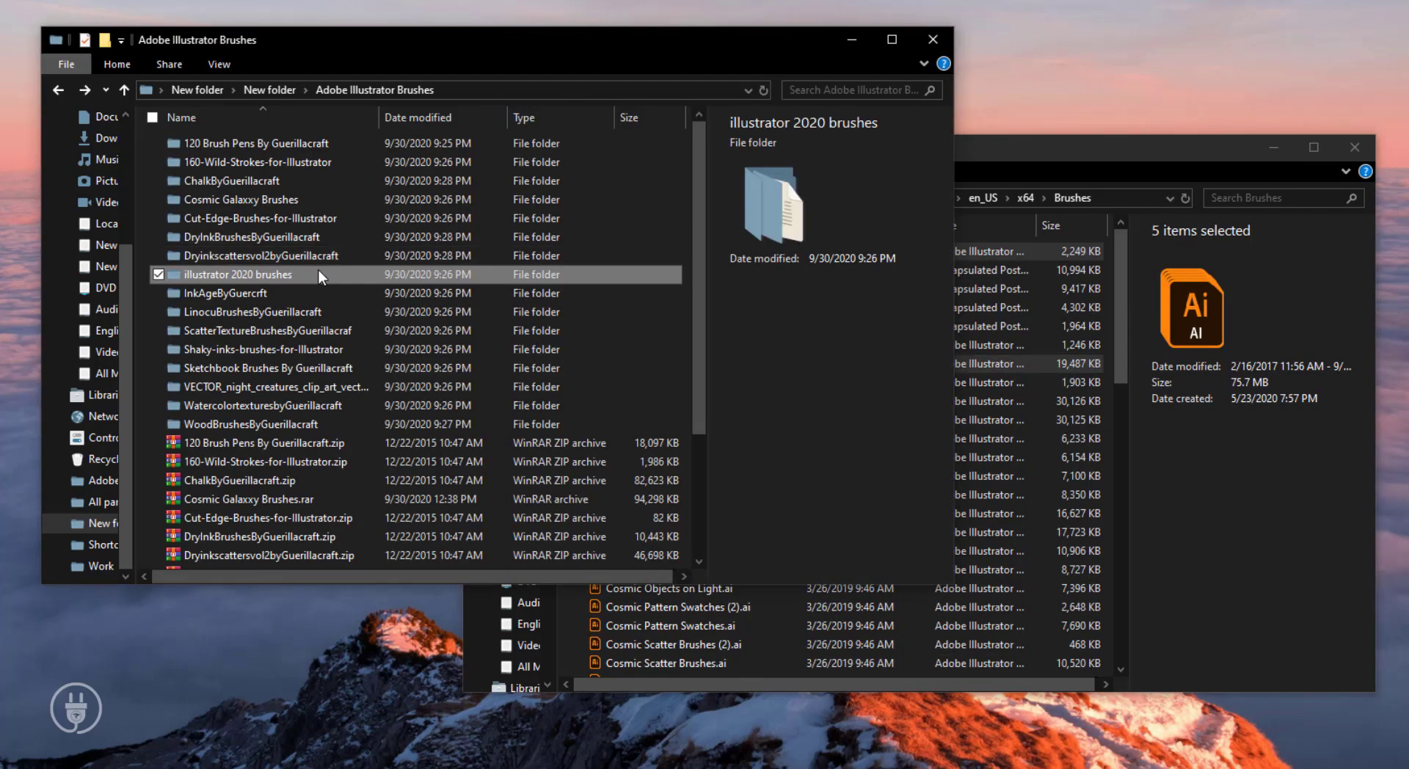
pyautogui.click(297, 313)
pyautogui.doubleClick(262, 293)
pyautogui.moveTo(253, 286)
pyautogui.mouseDown()
pyautogui.moveTo(241, 144)
pyautogui.moveTo(593, 328)
pyautogui.moveTo(1025, 446)
pyautogui.mouseUp()
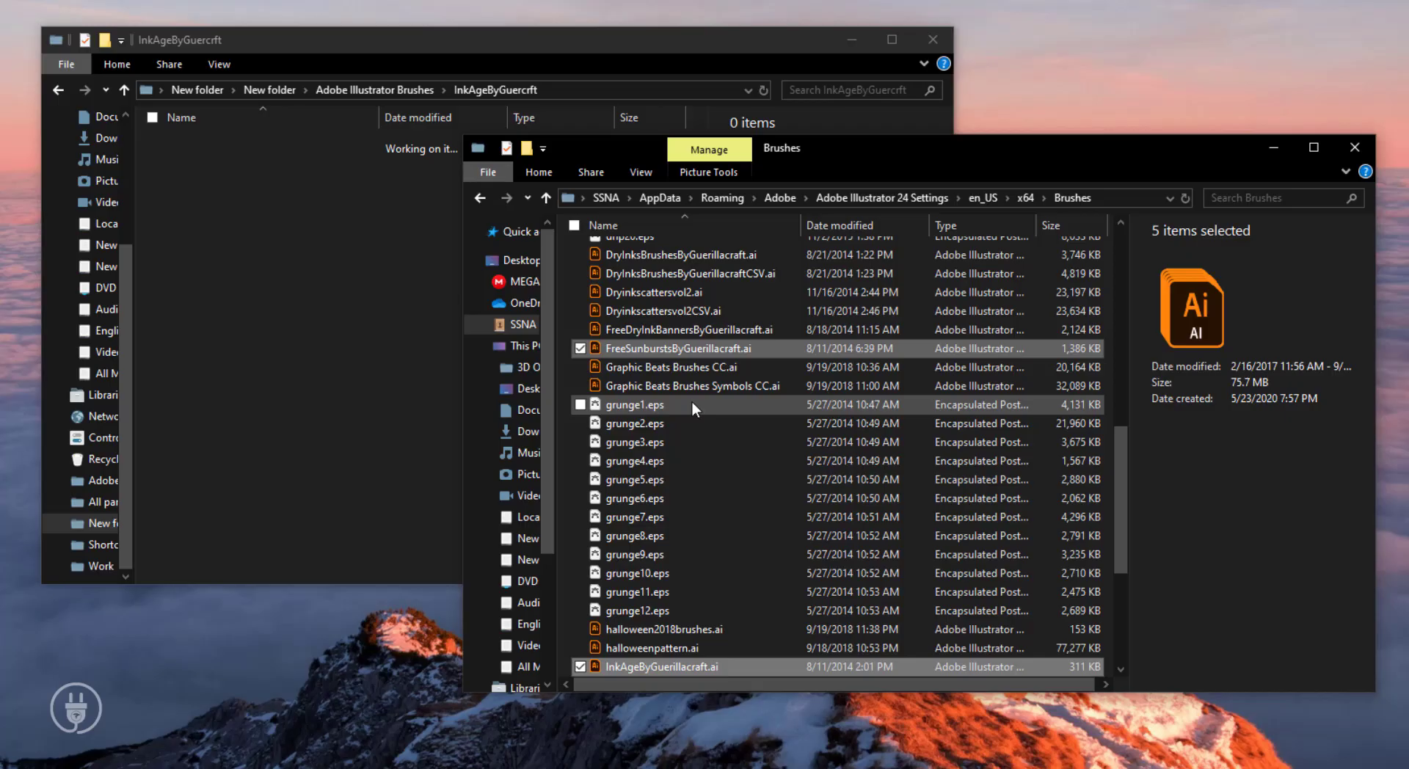
# Move the three LinocuBrushesByGuerillacraft brush files into the Brushes folder.
pyautogui.click(296, 293)
pyautogui.hotkey('alt', 'Left')
pyautogui.click(249, 314)
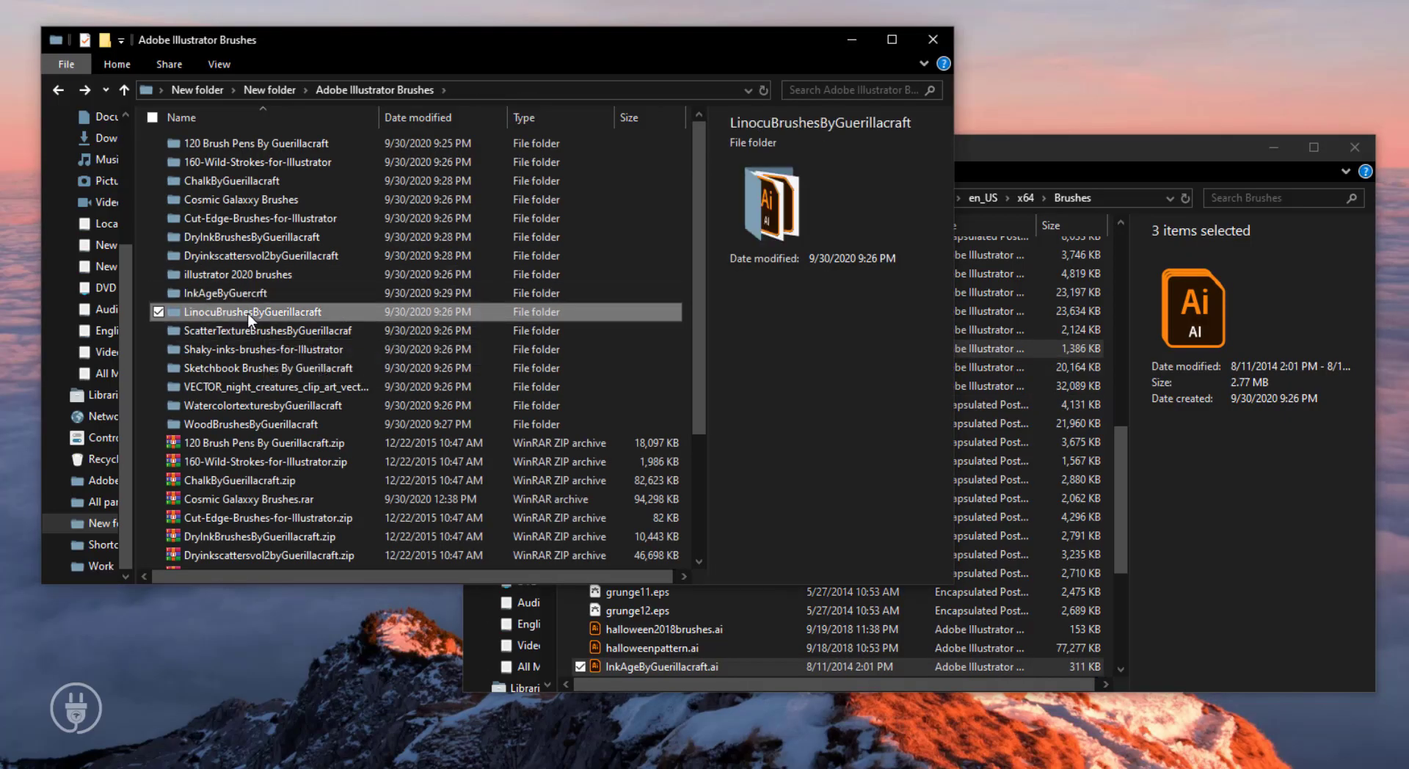
pyautogui.doubleClick(249, 314)
pyautogui.moveTo(238, 253)
pyautogui.mouseDown()
pyautogui.moveTo(228, 147)
pyautogui.moveTo(998, 421)
pyautogui.mouseUp()
# Move both ScatterTexture brush files into the Brushes folder.
pyautogui.click(258, 256)
pyautogui.hotkey('alt', 'Left')
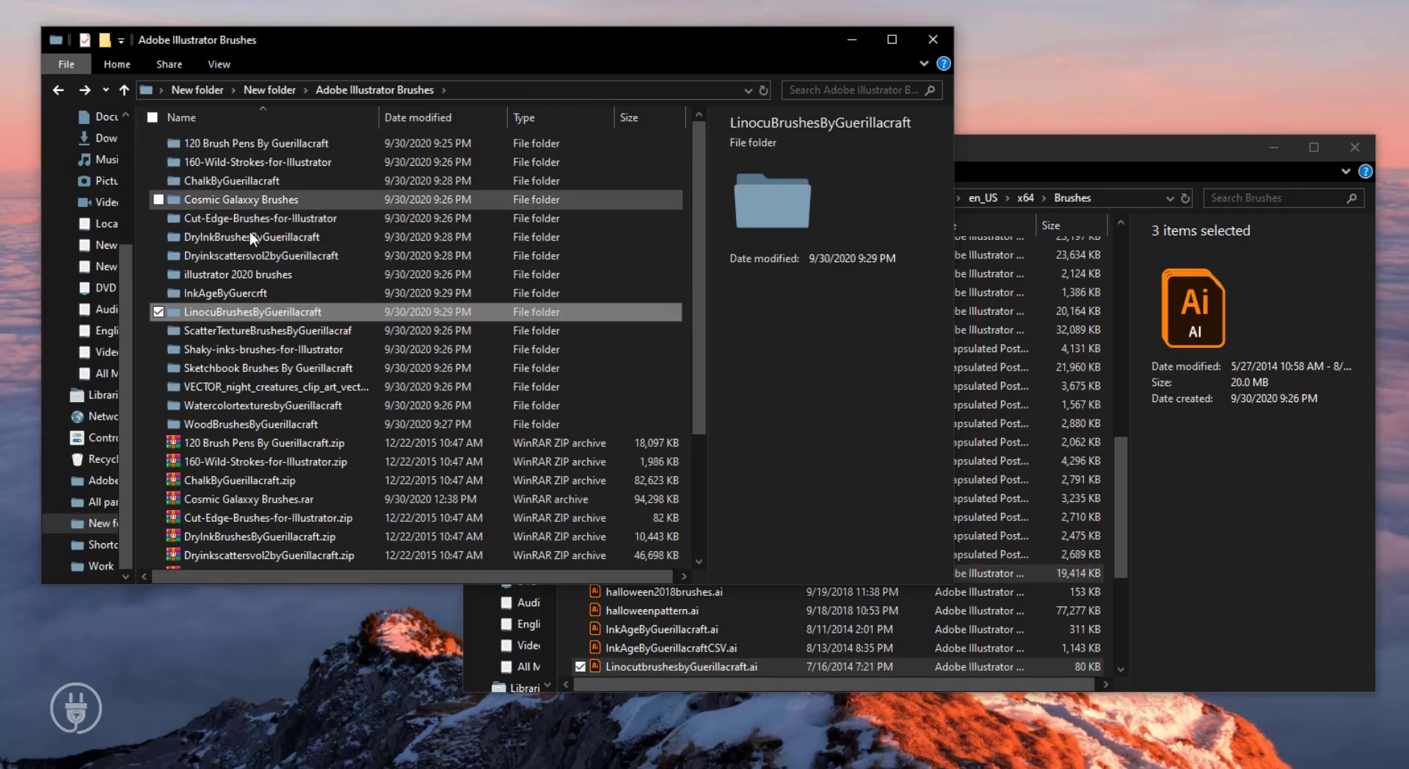
pyautogui.doubleClick(246, 330)
pyautogui.moveTo(235, 163)
pyautogui.mouseDown()
pyautogui.moveTo(219, 143)
pyautogui.moveTo(716, 377)
pyautogui.moveTo(1020, 425)
pyautogui.mouseUp()
# Move the two Shaky inks brush files from the inner subfolder into Brushes.
pyautogui.click(327, 308)
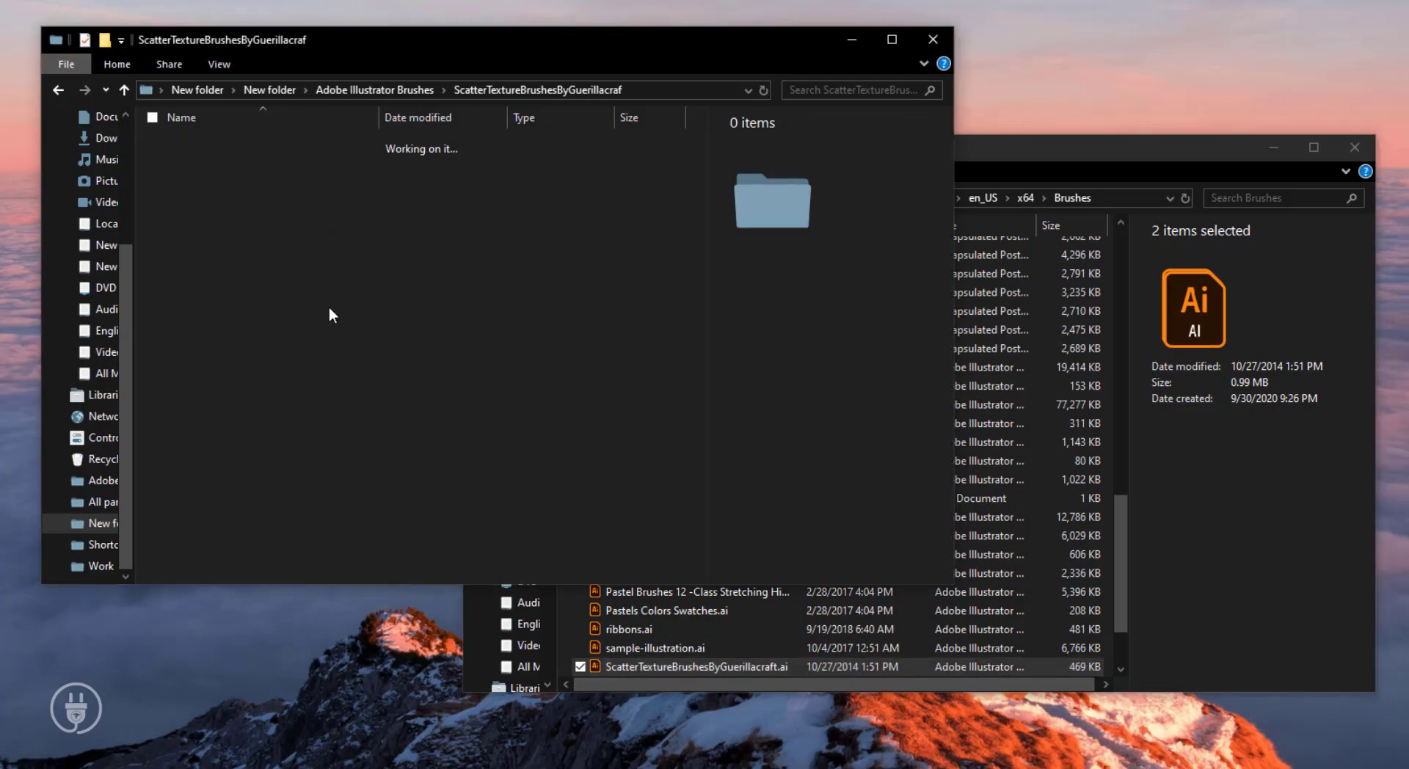
pyautogui.hotkey('alt', 'Left')
pyautogui.doubleClick(286, 350)
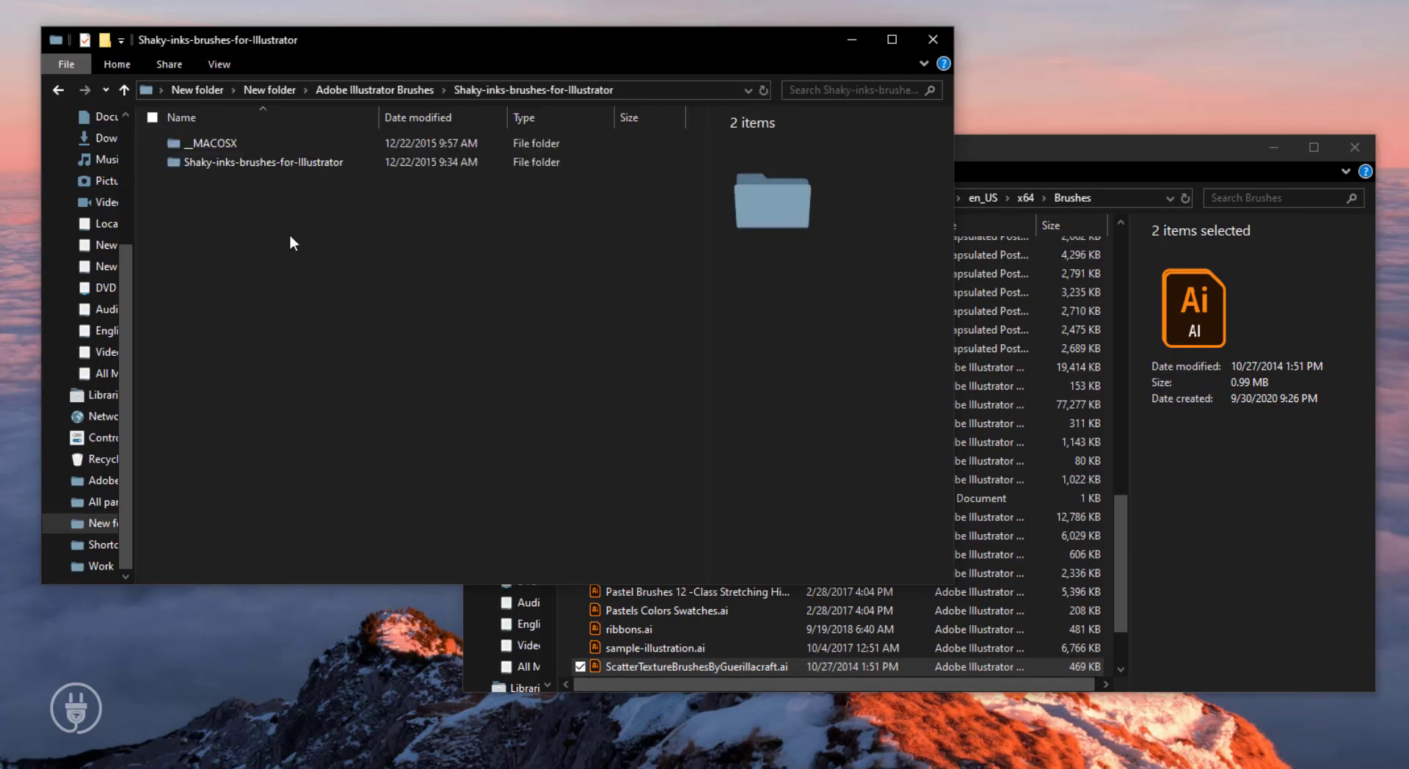
pyautogui.doubleClick(234, 164)
pyautogui.moveTo(243, 246)
pyautogui.mouseDown()
pyautogui.moveTo(206, 157)
pyautogui.moveTo(990, 418)
pyautogui.mouseUp()
# Move Sketchbook_ByGuerillacraft.ai from its Sketchbook subfolder into the Brushes folder.
pyautogui.click(315, 326)
pyautogui.hotkey('alt', 'Left')
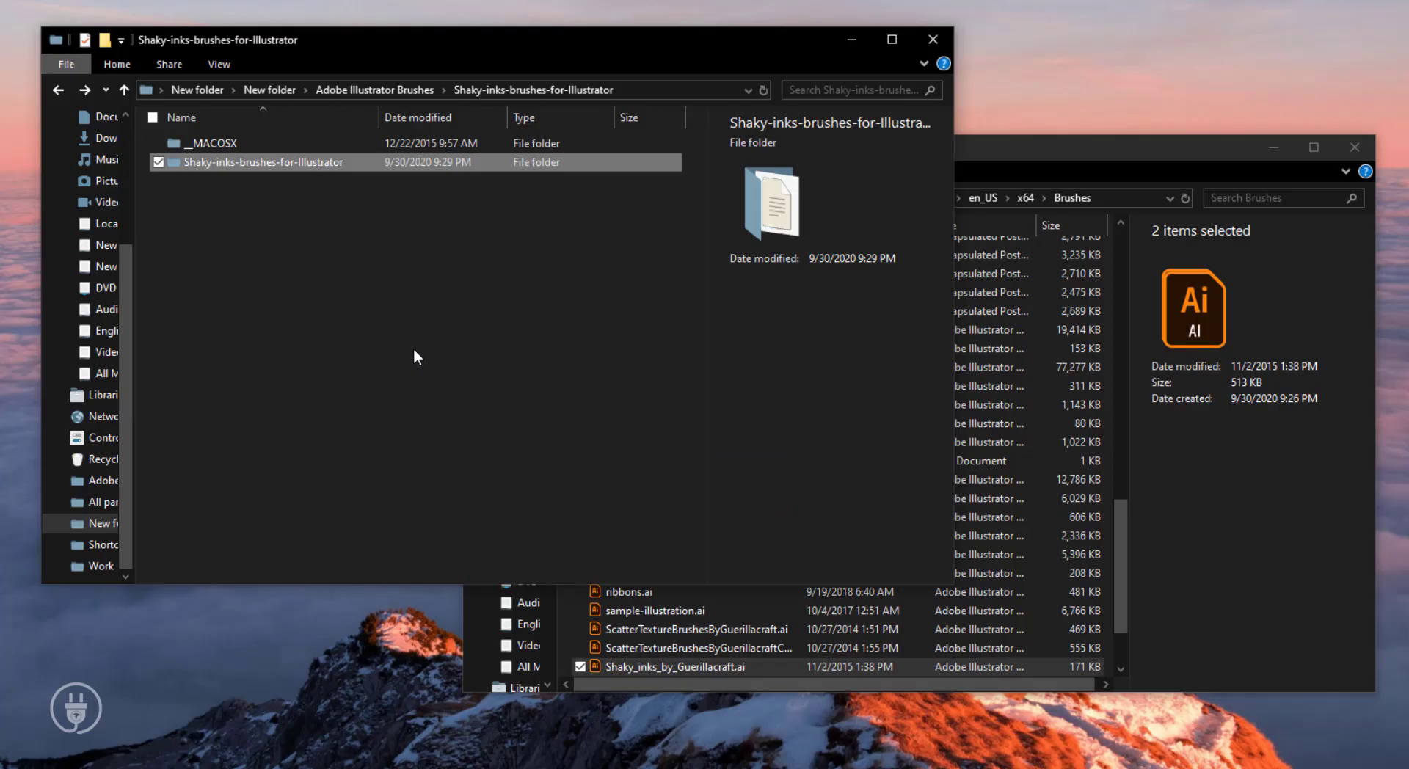
pyautogui.hotkey('alt', 'Left')
pyautogui.click(284, 372)
pyautogui.doubleClick(283, 372)
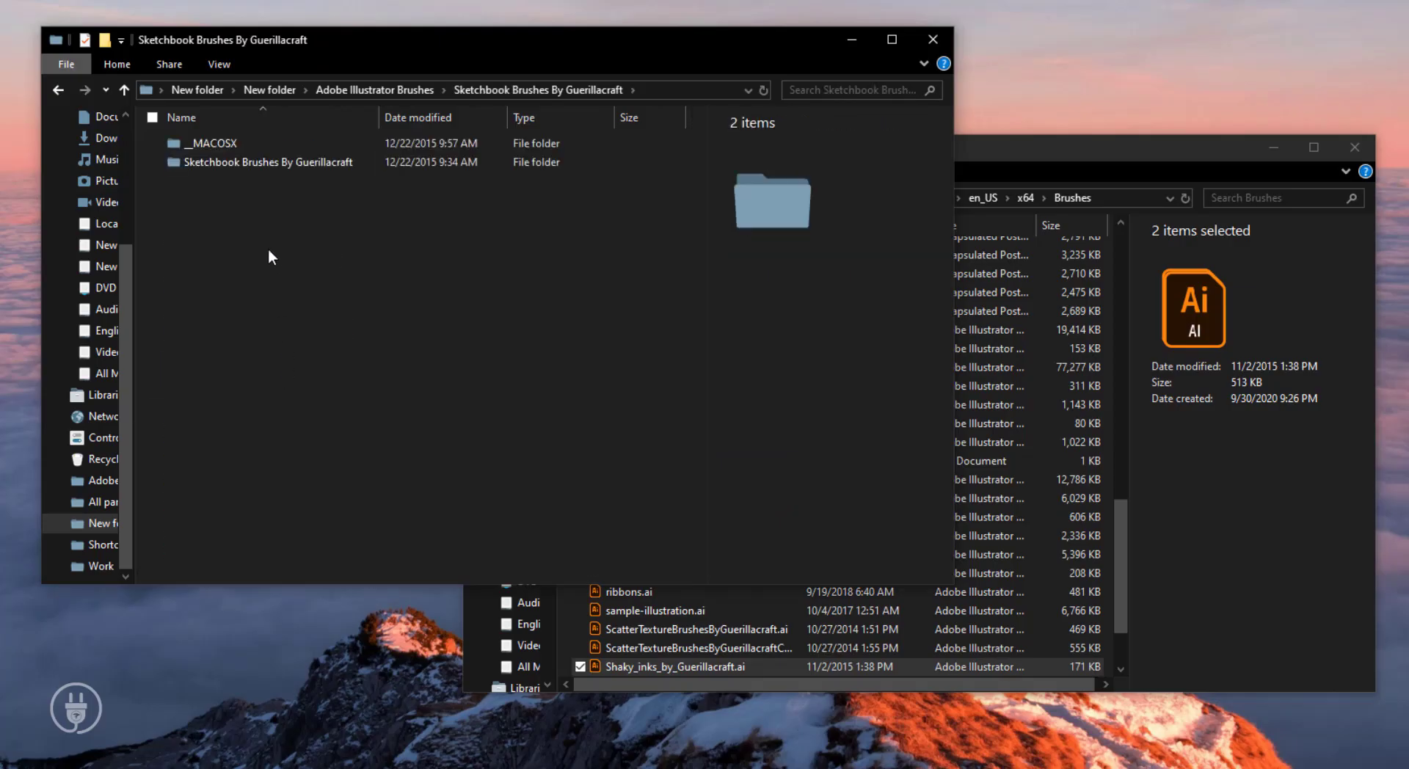
pyautogui.doubleClick(235, 165)
pyautogui.moveTo(223, 157)
pyautogui.mouseDown()
pyautogui.moveTo(1010, 352)
pyautogui.moveTo(1012, 366)
pyautogui.mouseUp()
# Move the FREE BONUS 120 Chalks brush file into Brushes, replacing the existing chalks file.
pyautogui.click(272, 144)
pyautogui.doubleClick(271, 143)
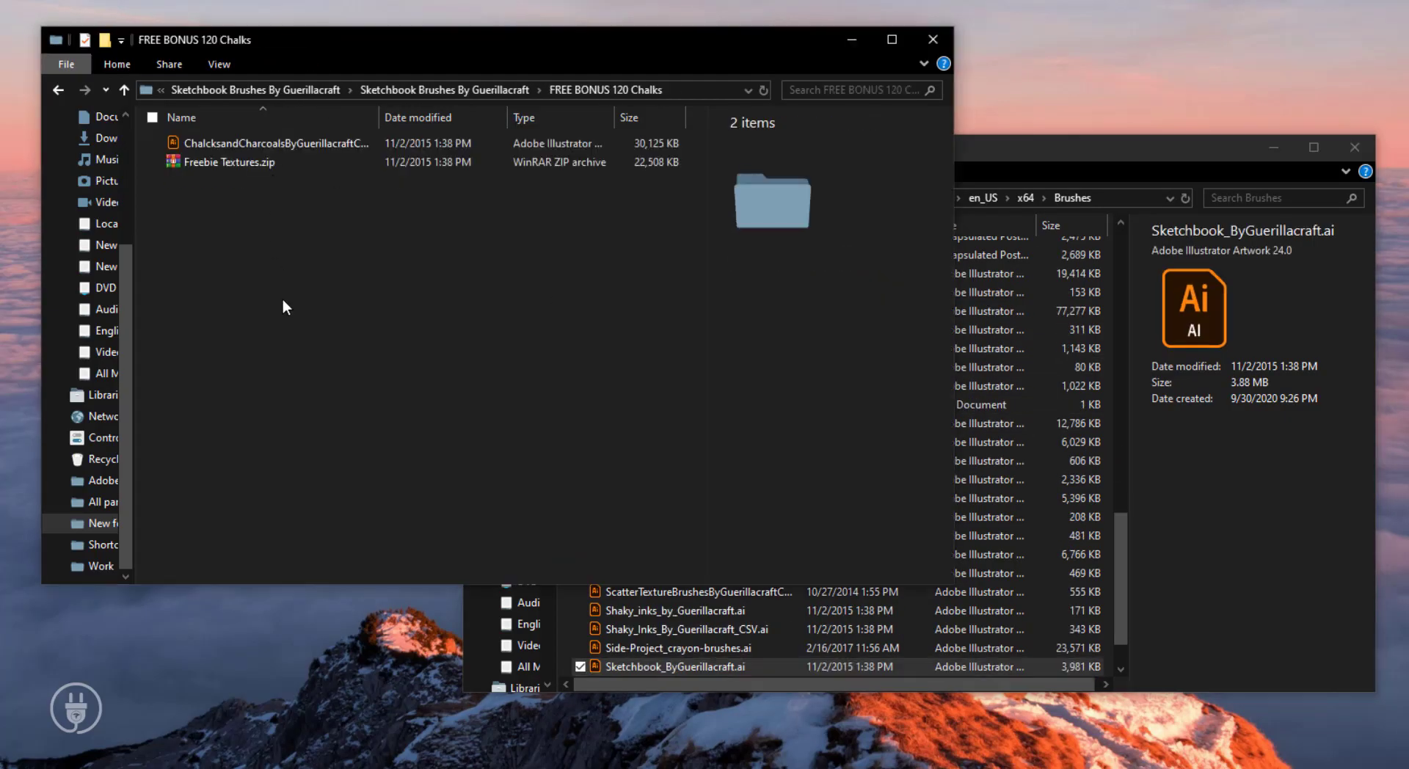
pyautogui.moveTo(220, 144)
pyautogui.mouseDown()
pyautogui.moveTo(1067, 432)
pyautogui.moveTo(922, 429)
pyautogui.mouseUp()
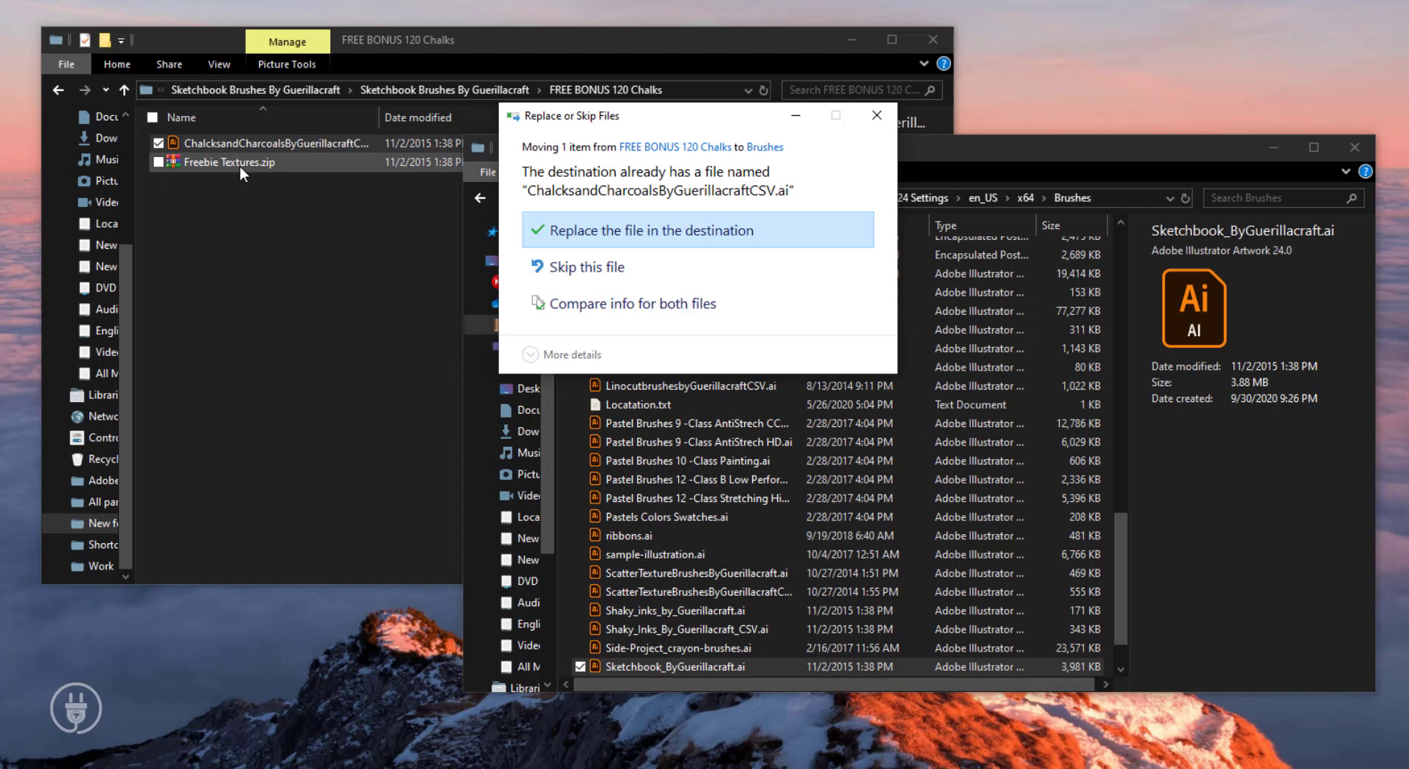
pyautogui.click(660, 227)
# Copy all 12 grunge .eps files from Freebie Textures.zip into Brushes, replacing the existing copies.
pyautogui.doubleClick(200, 145)
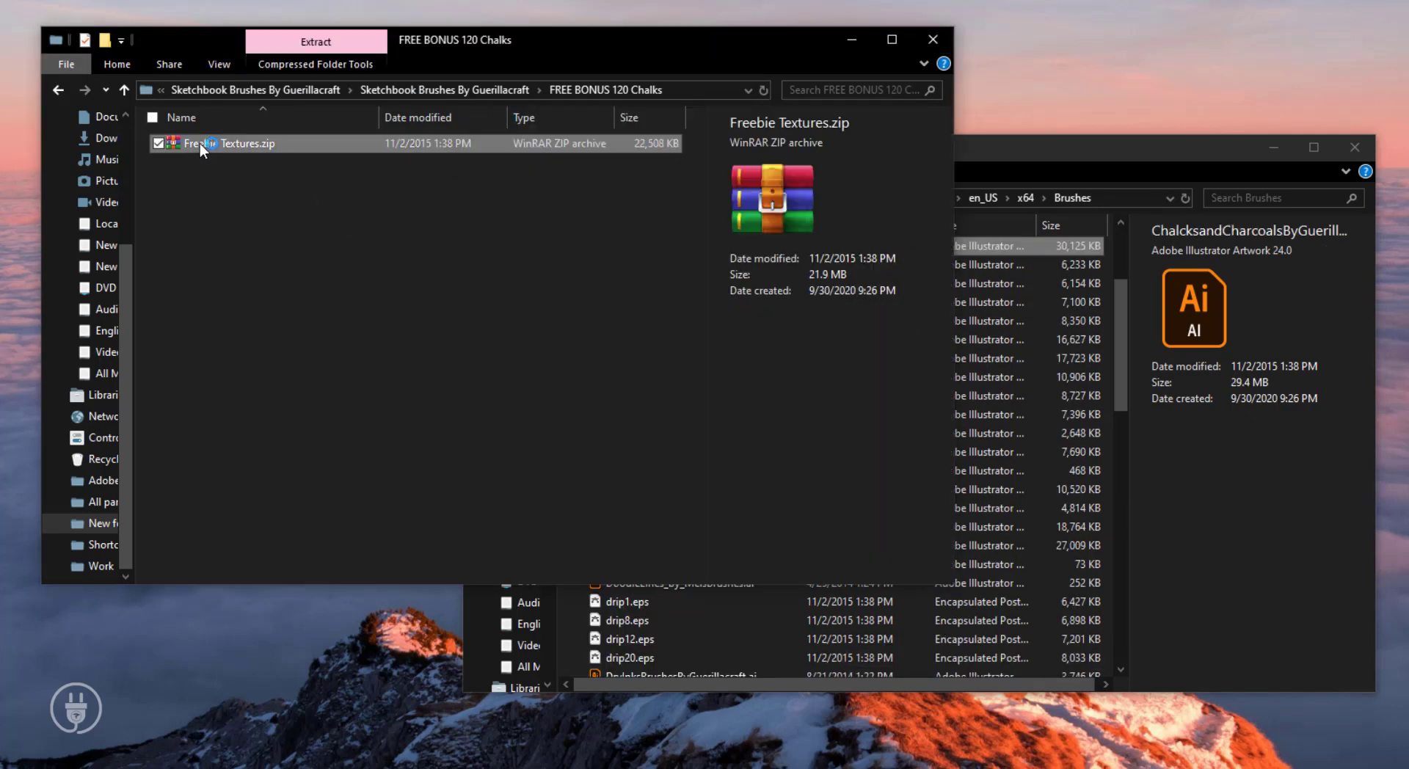
pyautogui.click(295, 548)
pyautogui.scroll(-1, 278, 549)
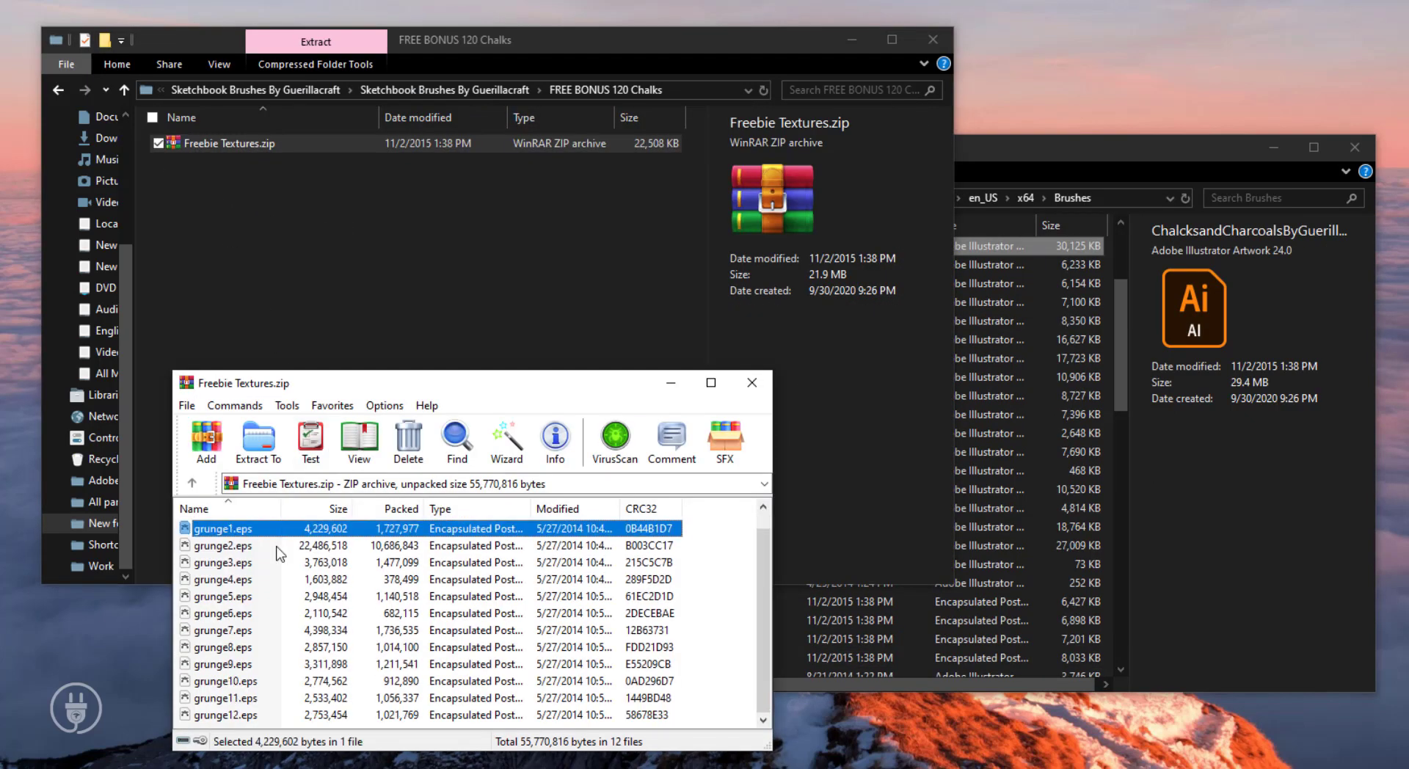
pyautogui.keyDown('shift'); pyautogui.click(265, 711); pyautogui.keyUp('shift')
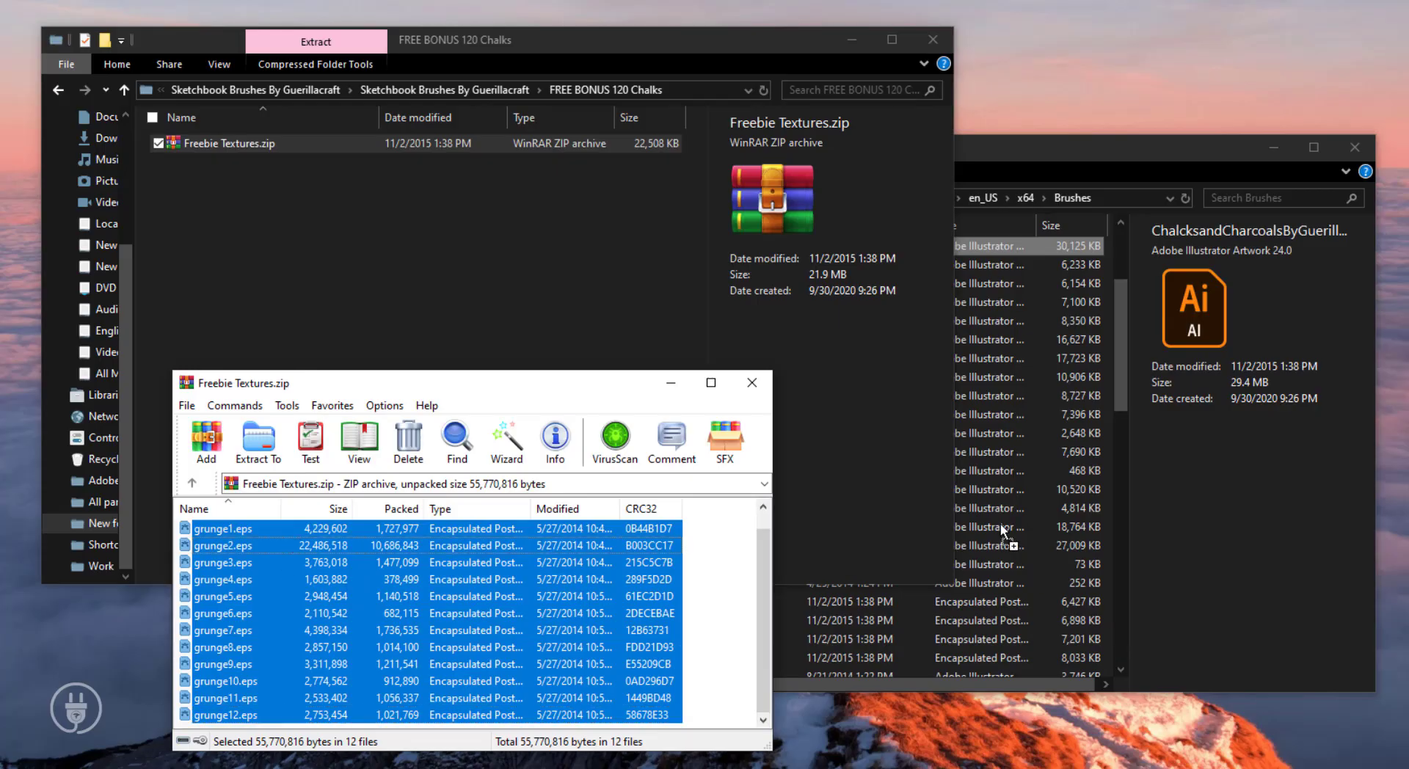
pyautogui.moveTo(1025, 506); pyautogui.dragTo(1027, 508)
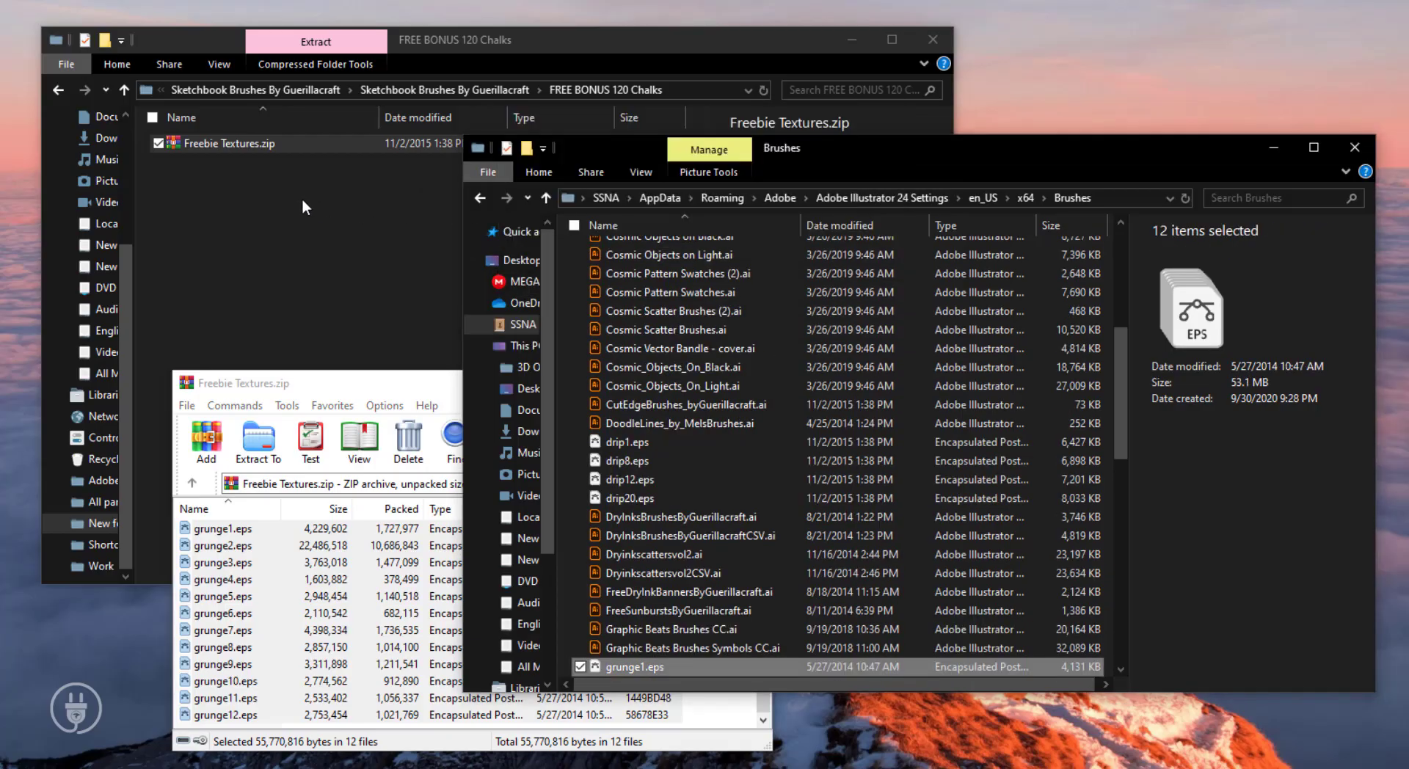
pyautogui.click(308, 202)
pyautogui.press('BackSpace')
pyautogui.press('BackSpace')
pyautogui.press('BackSpace')
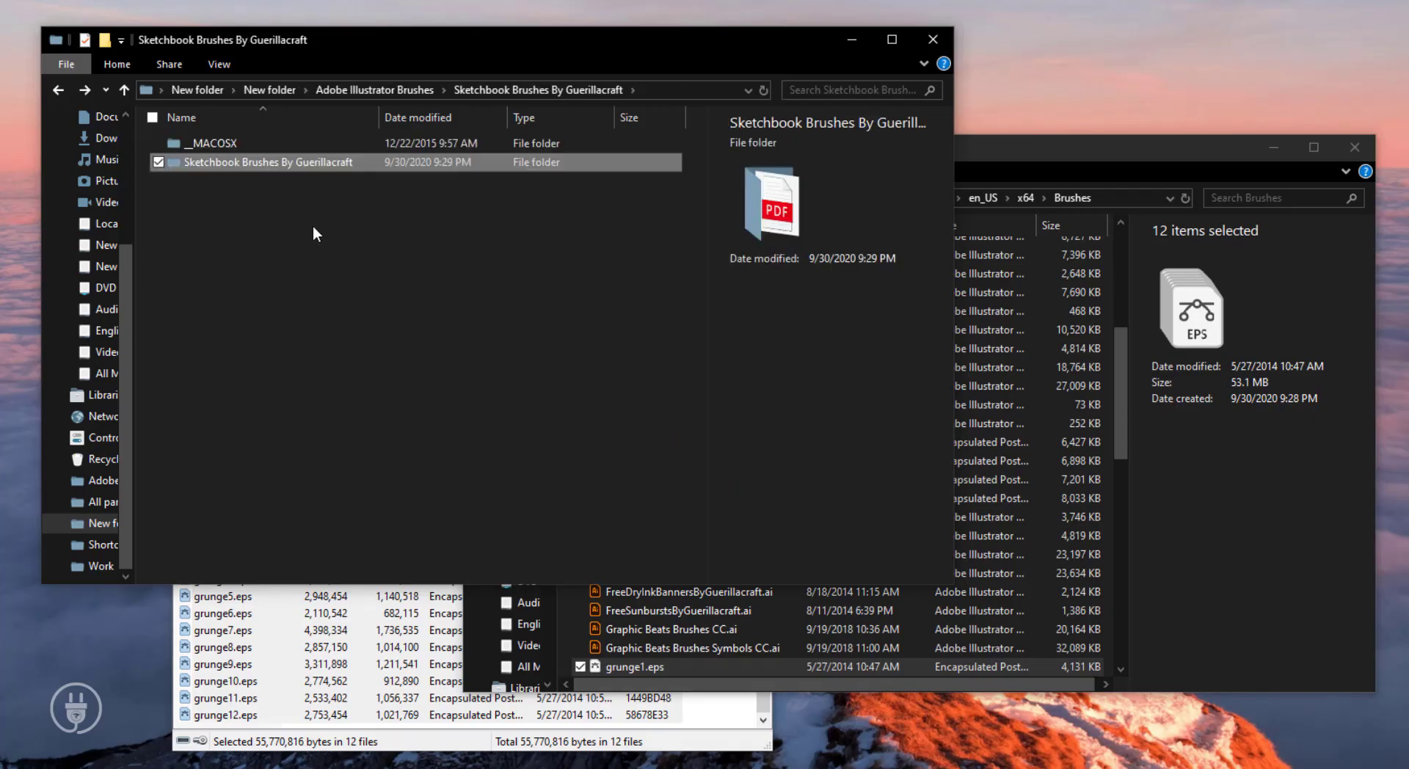
# Move both Night Creatures vector files into Brushes, replacing the same-named files.
pyautogui.doubleClick(249, 387)
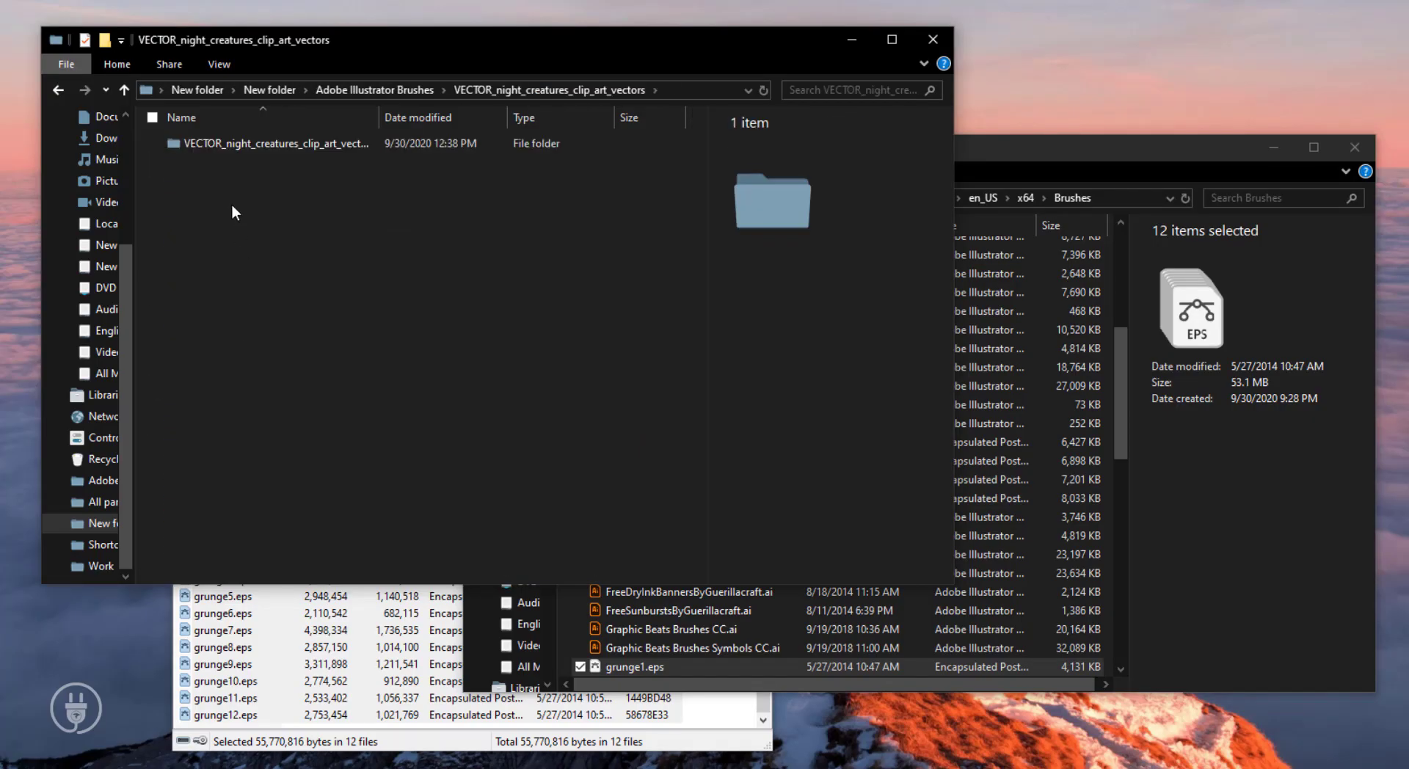
pyautogui.click(227, 144)
pyautogui.doubleClick(227, 147)
pyautogui.click(242, 161)
pyautogui.keyDown('shift'); pyautogui.click(242, 144); pyautogui.keyUp('shift')
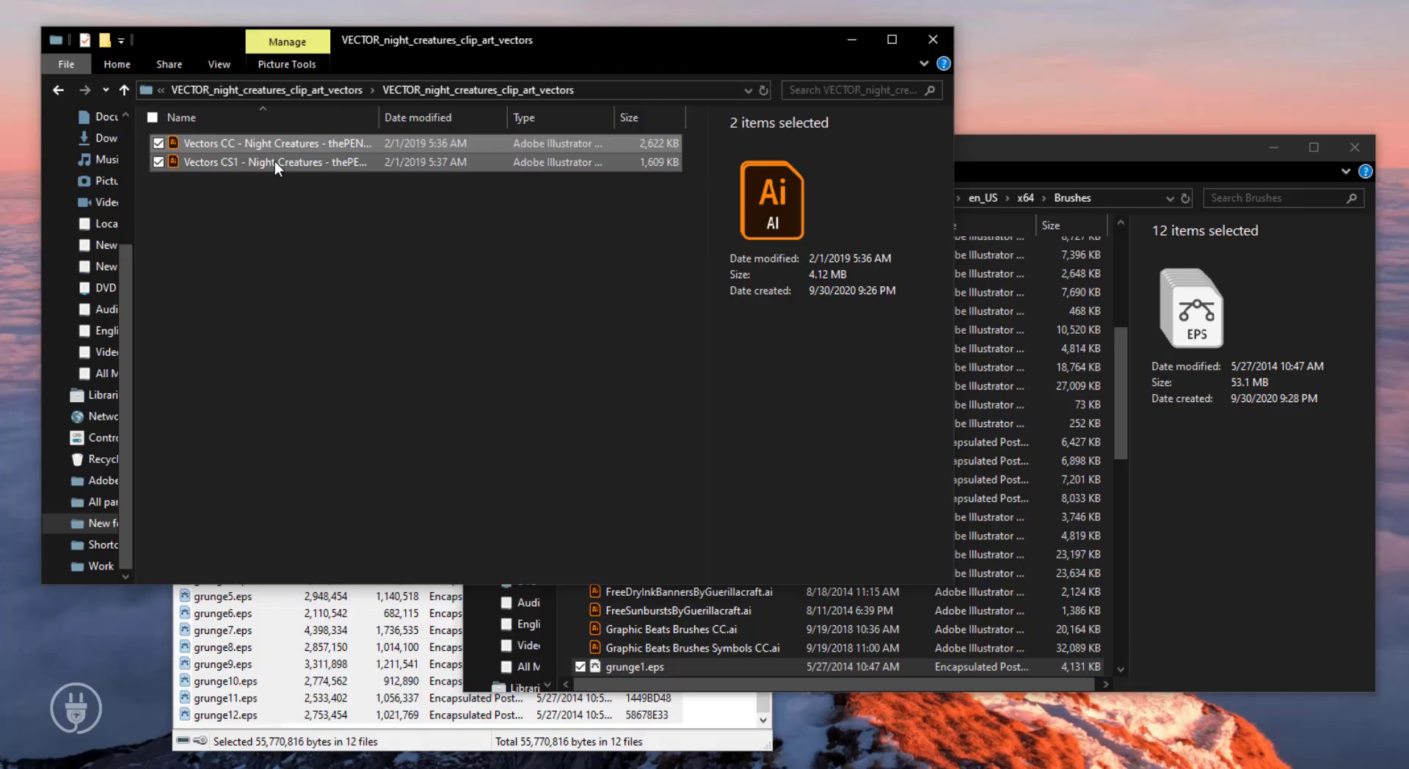
pyautogui.moveTo(276, 160); pyautogui.dragTo(1034, 430)
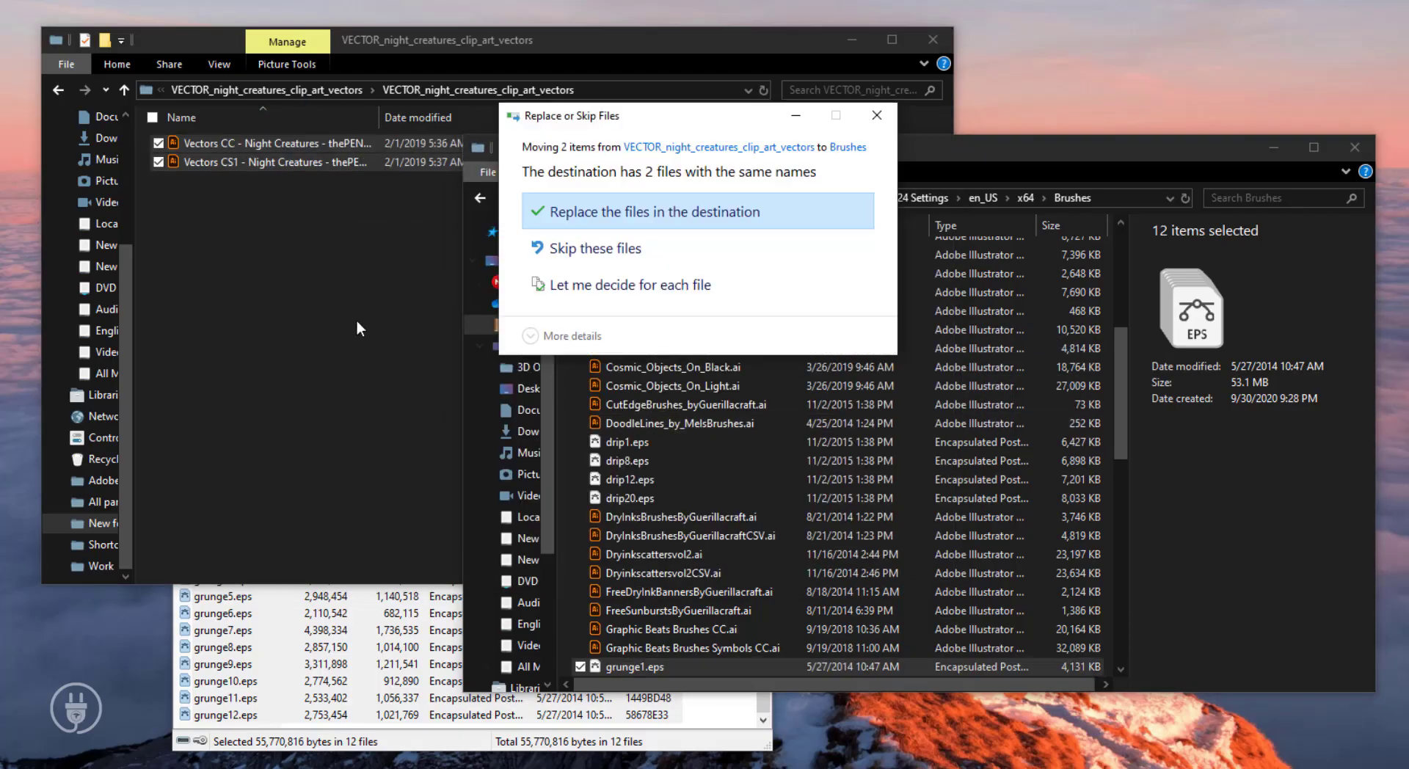
pyautogui.click(577, 220)
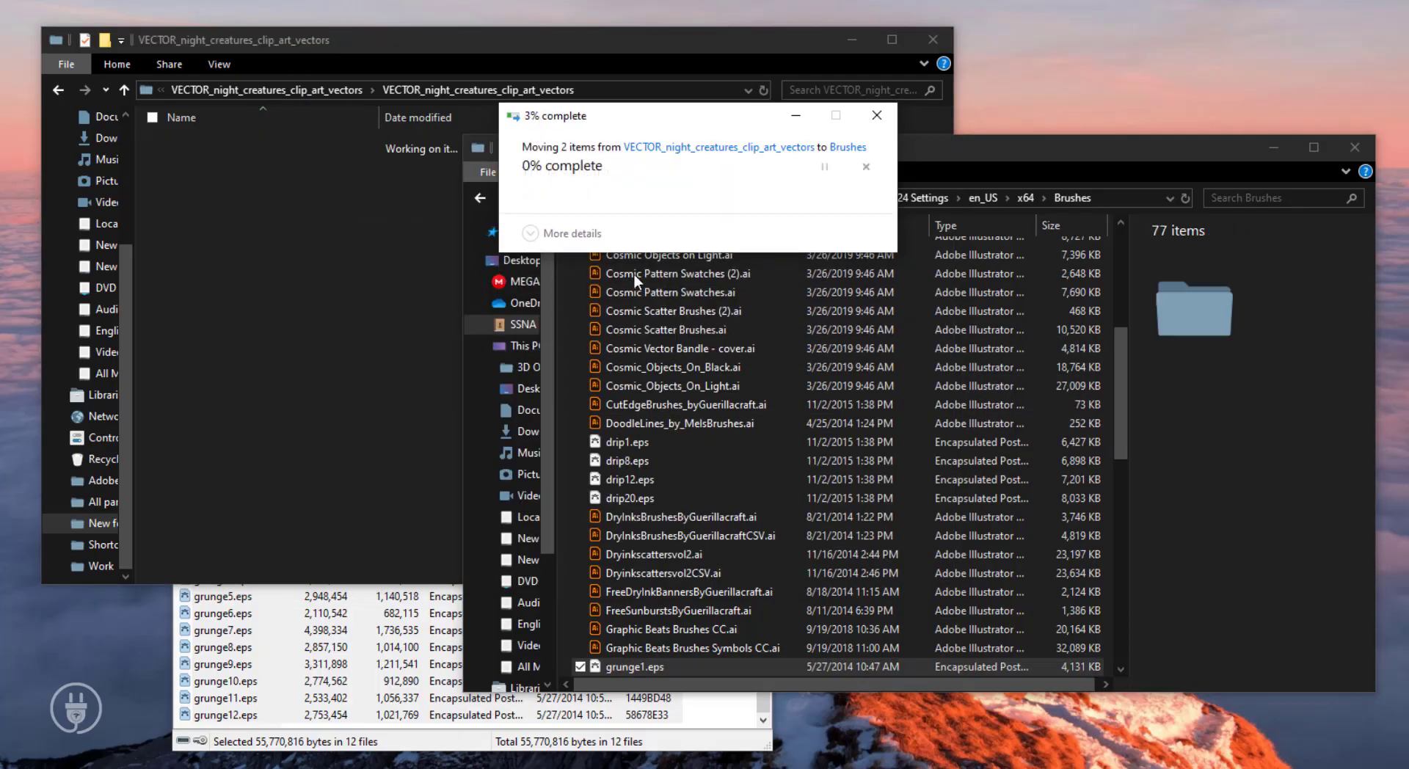
# Move the three WoodBrushesByGuerillacraft brush files into the Brushes folder.
pyautogui.click(248, 274)
pyautogui.hotkey('alt', 'Up')
pyautogui.hotkey('alt', 'Up')
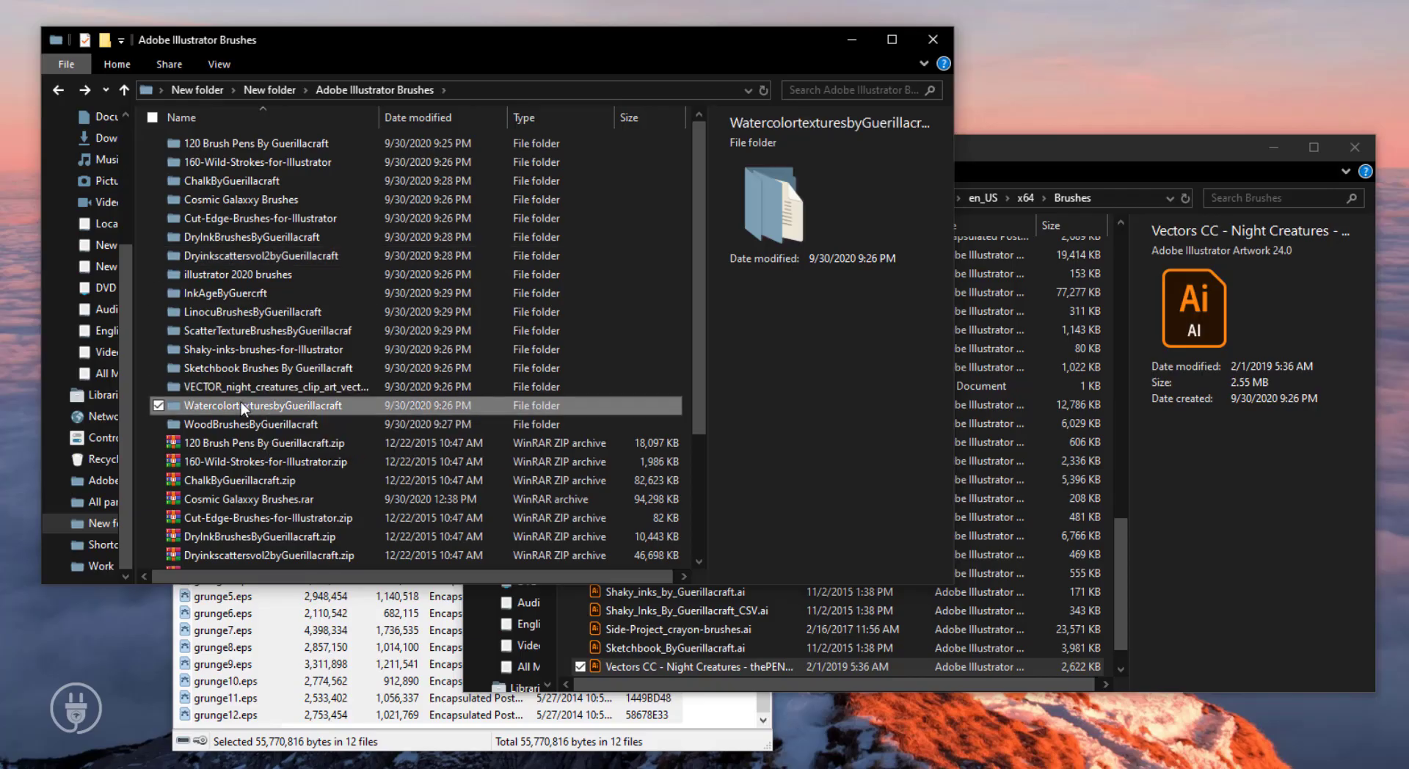
pyautogui.doubleClick(242, 406)
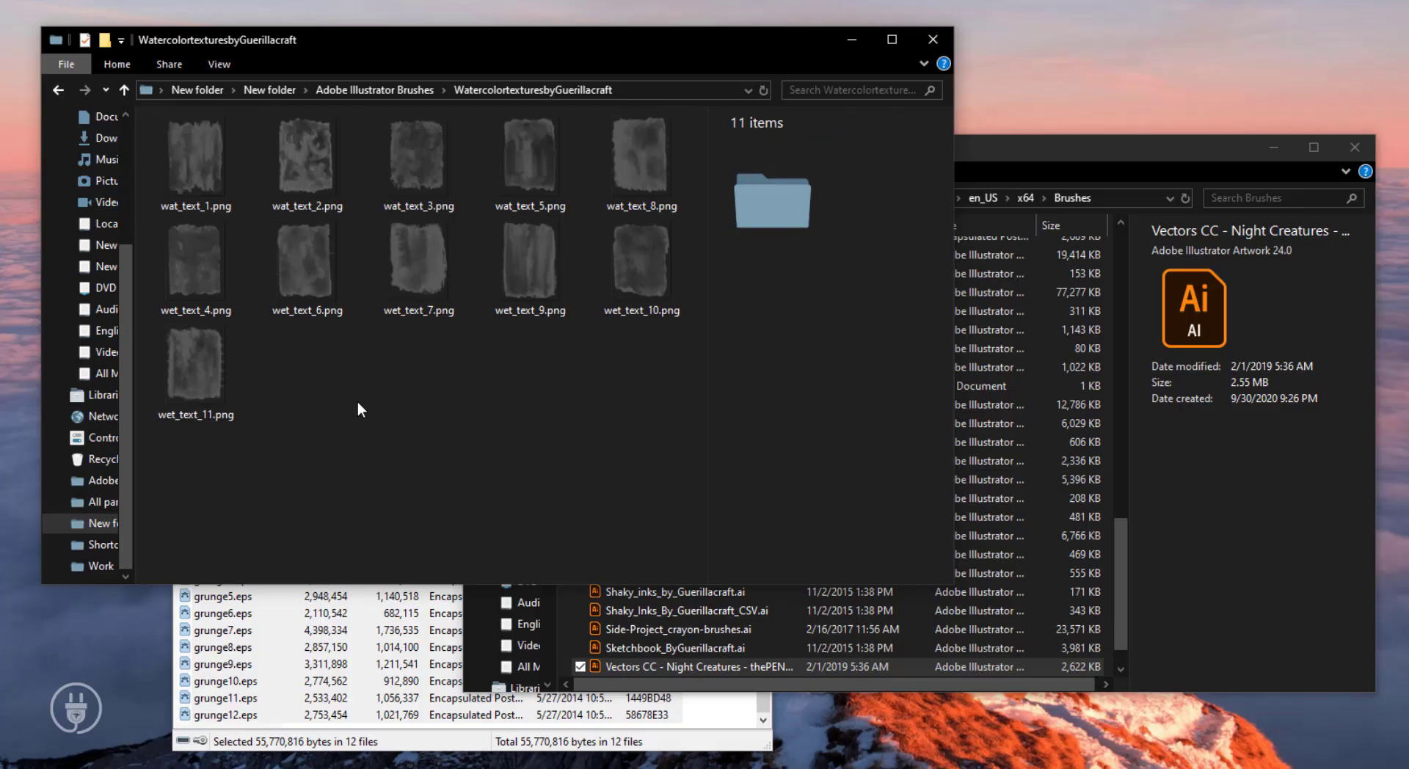
pyautogui.hotkey('alt', 'Up')
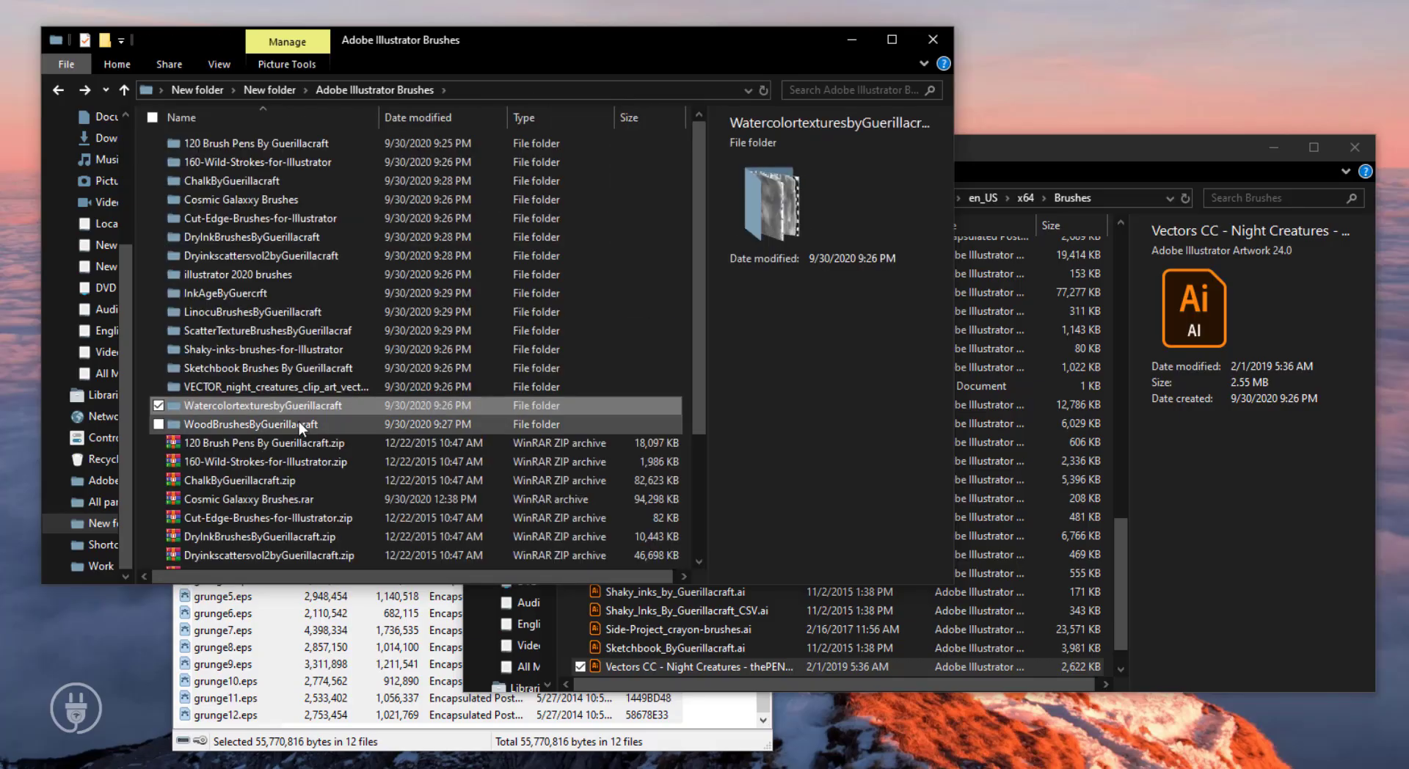
pyautogui.click(274, 427)
pyautogui.doubleClick(276, 432)
pyautogui.moveTo(242, 233)
pyautogui.mouseDown()
pyautogui.moveTo(238, 165)
pyautogui.moveTo(892, 411)
pyautogui.moveTo(1041, 433)
pyautogui.mouseUp()
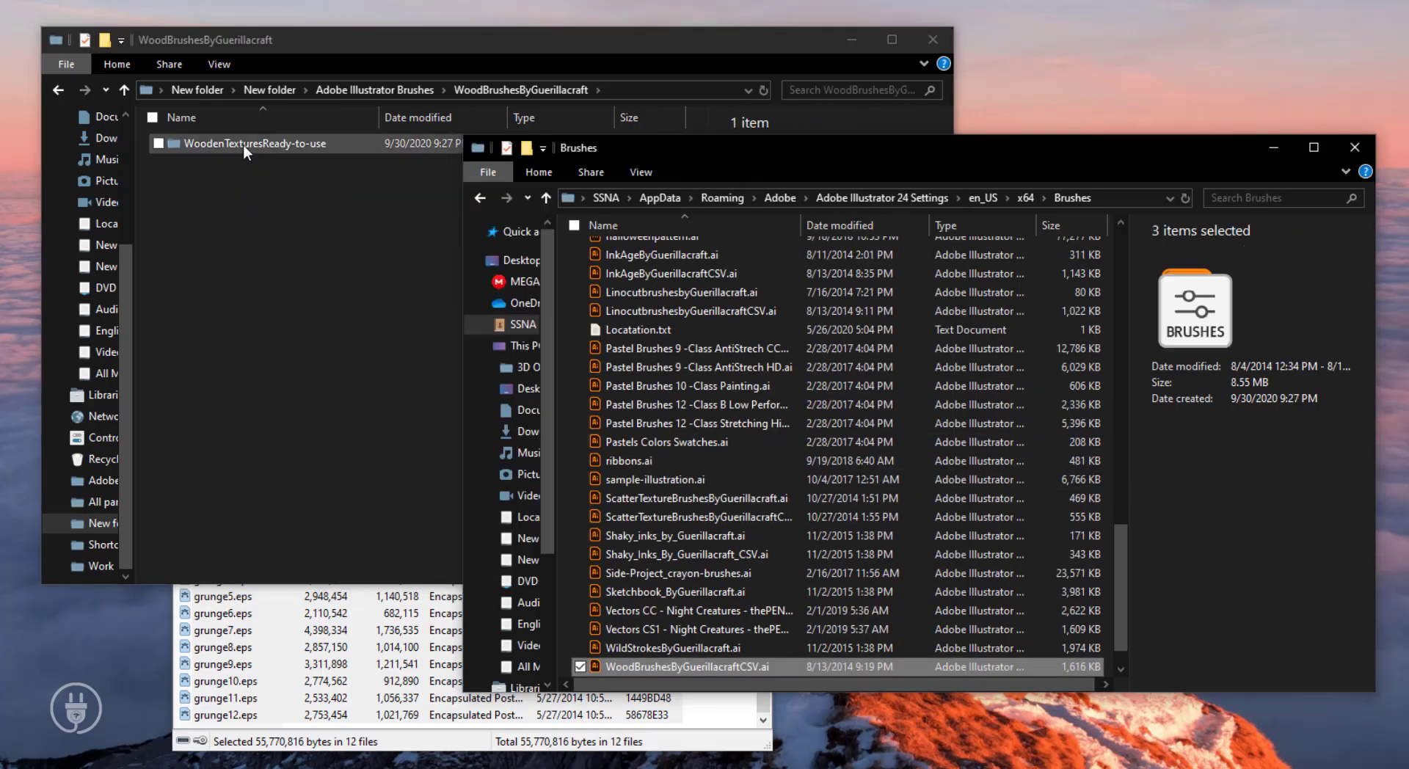
# Move woodentexturesbyGuerillacraft.ai from WoodenTexturesReady-to-use into the Brushes folder.
pyautogui.doubleClick(243, 144)
pyautogui.moveTo(320, 265); pyautogui.dragTo(1016, 429)
pyautogui.click(369, 389)
pyautogui.click(666, 735)
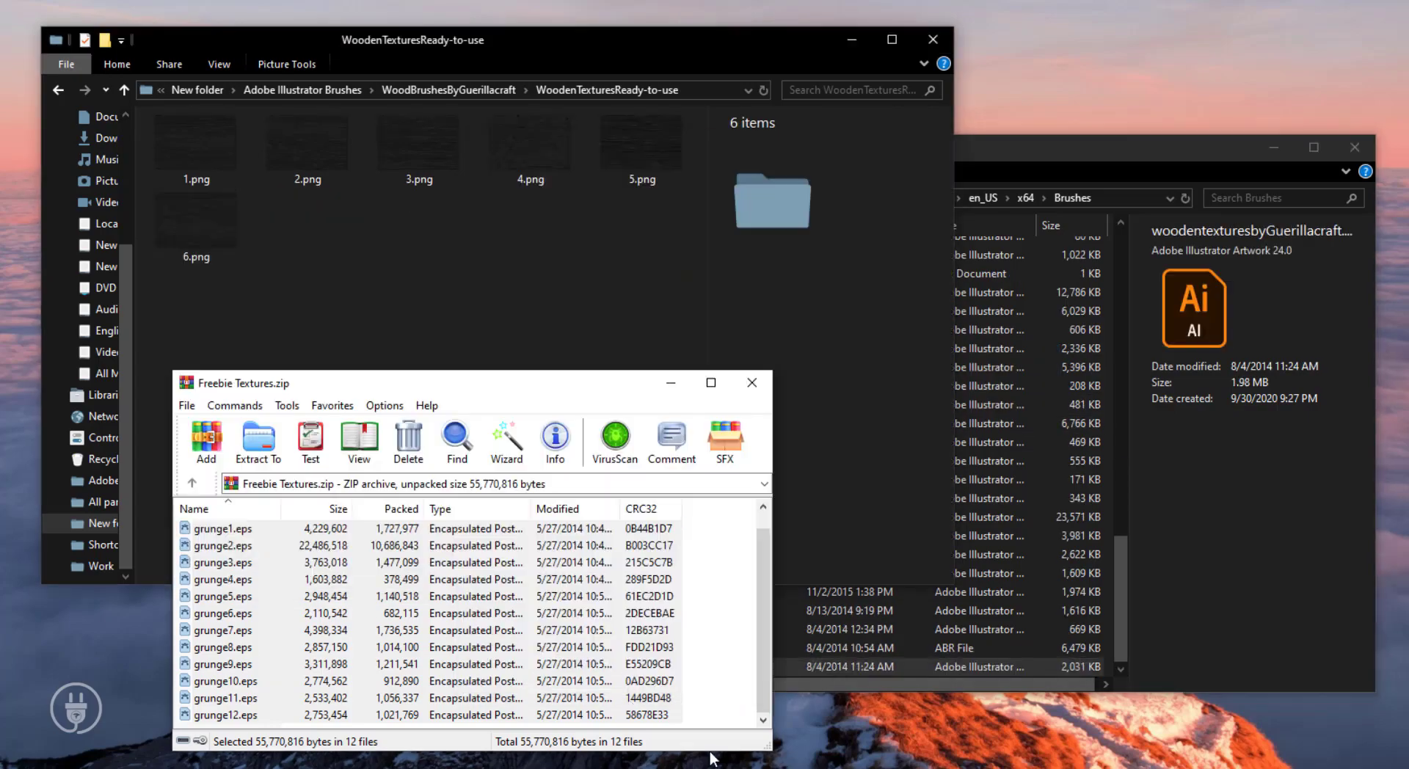
pyautogui.click(566, 365)
# Maximize the Adobe Illustrator Brushes folder window to fill the screen.
pyautogui.click(1043, 217)
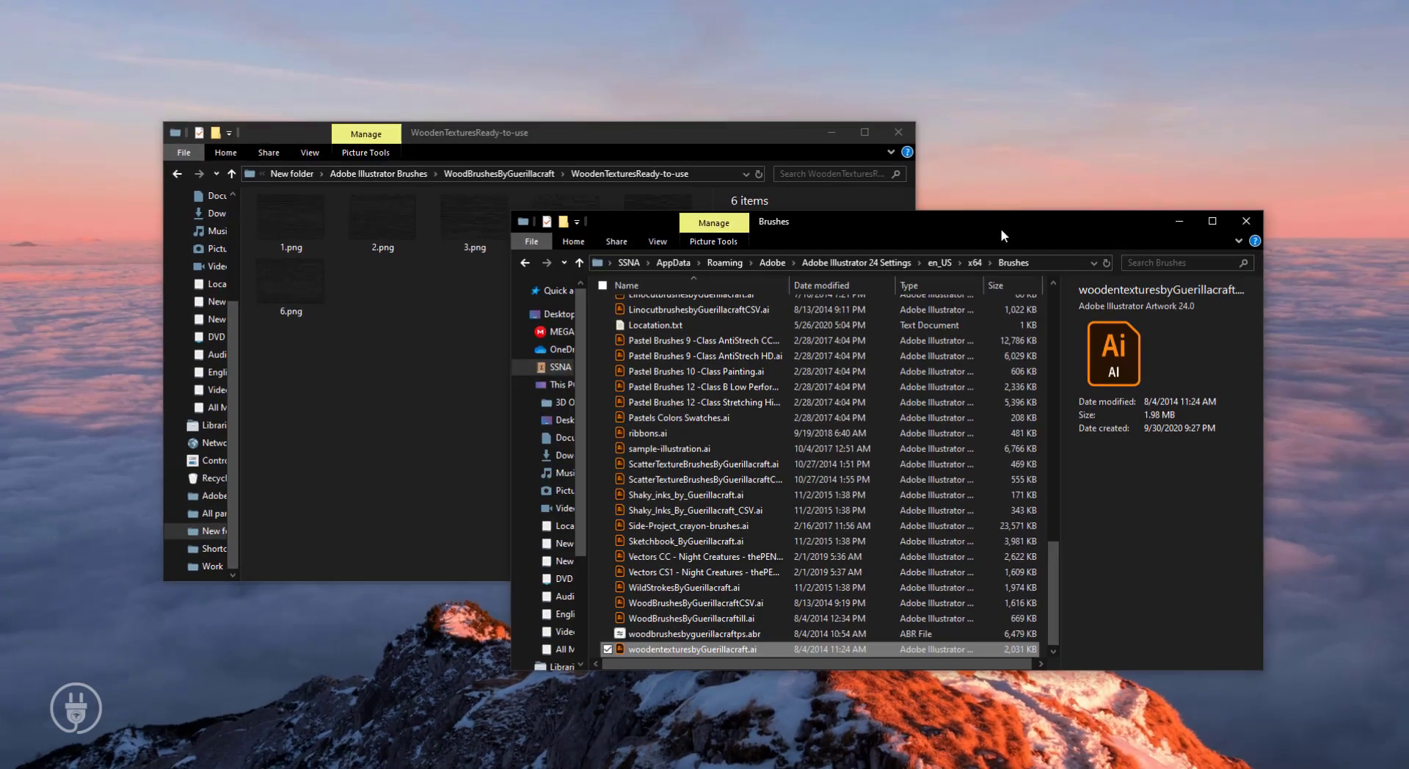
pyautogui.press('super+Up')
pyautogui.scroll(12, 800, 342)
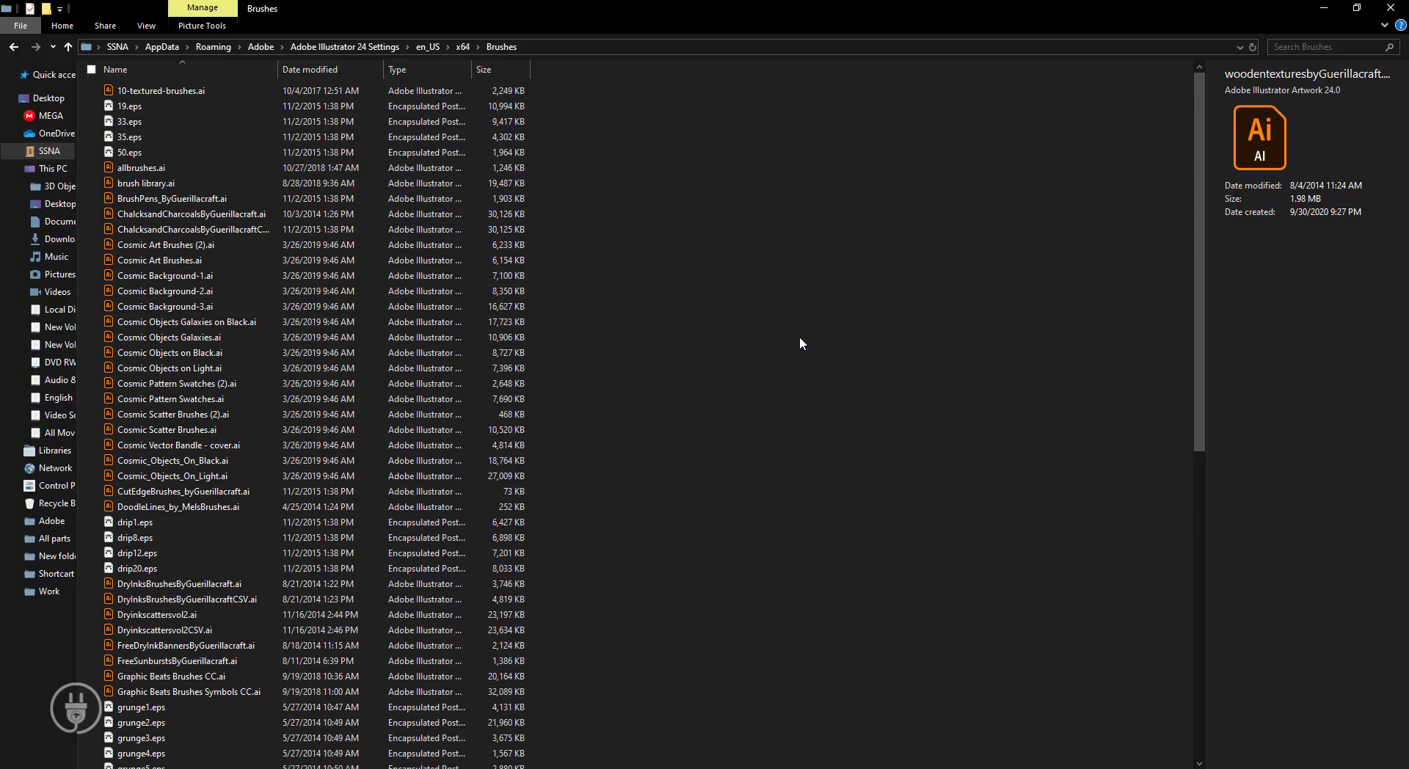
pyautogui.moveTo(1201, 223); pyautogui.dragTo(1164, 270)
# In Illustrator, open and enlarge the Brushes panel, then show its User Defined brush libraries.
pyautogui.hotkey('alt', 'Tab')
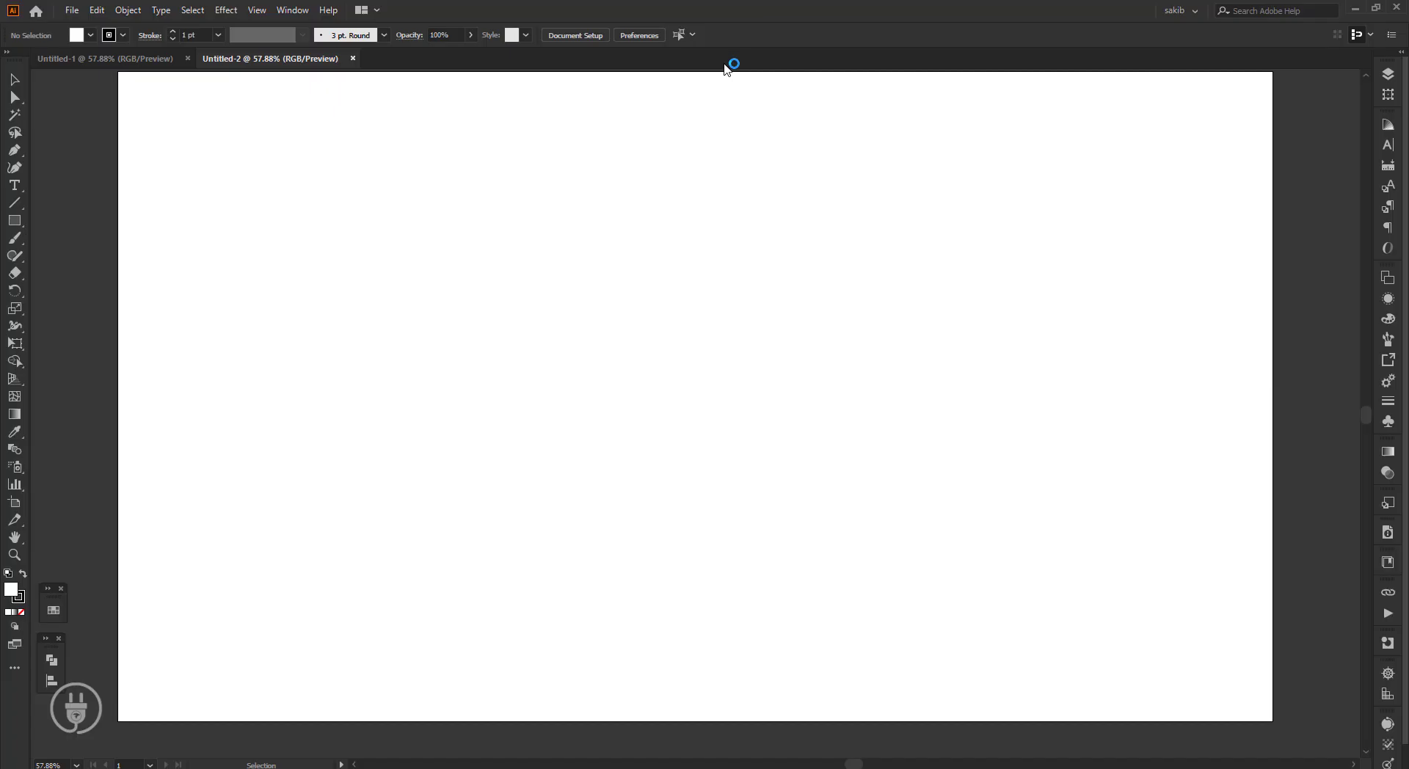
pyautogui.click(293, 10)
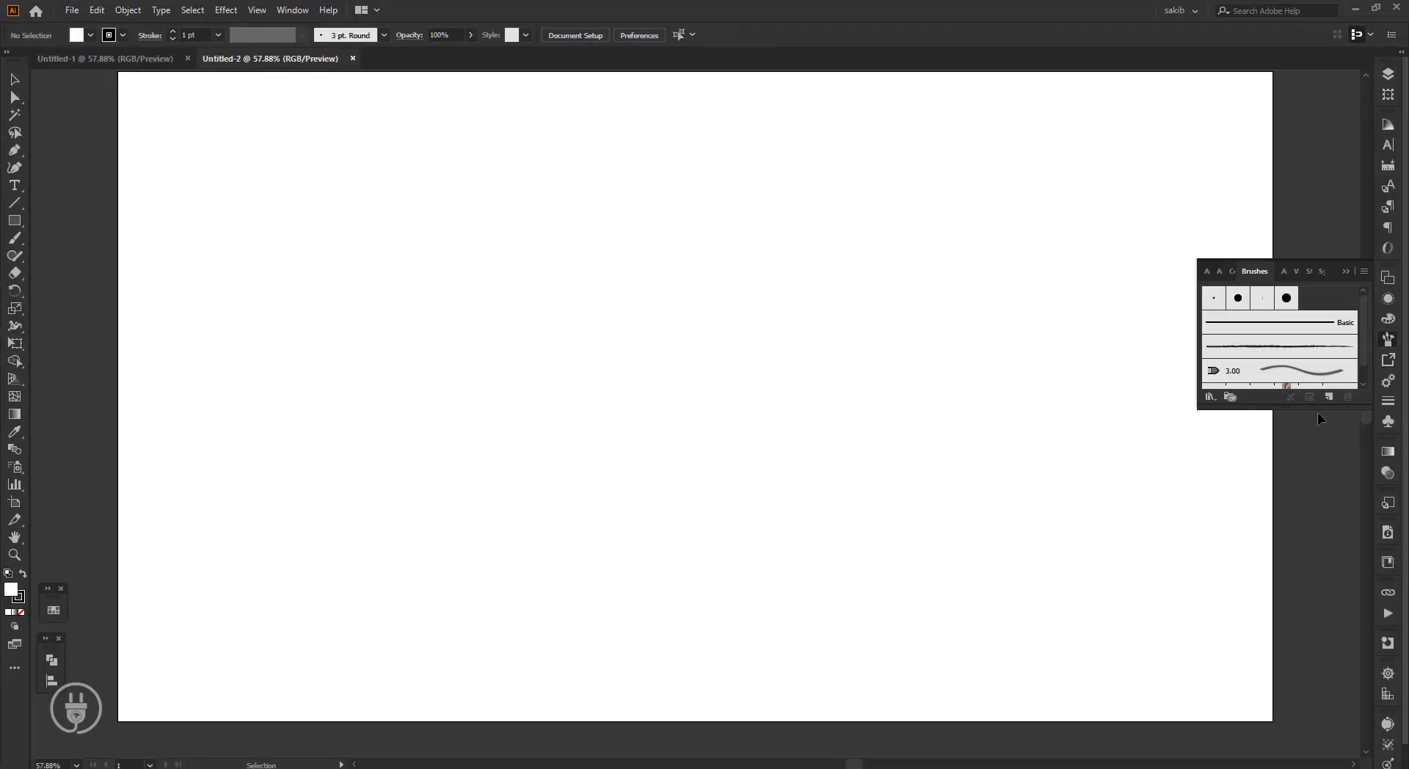
pyautogui.moveTo(1310, 411); pyautogui.dragTo(1310, 529)
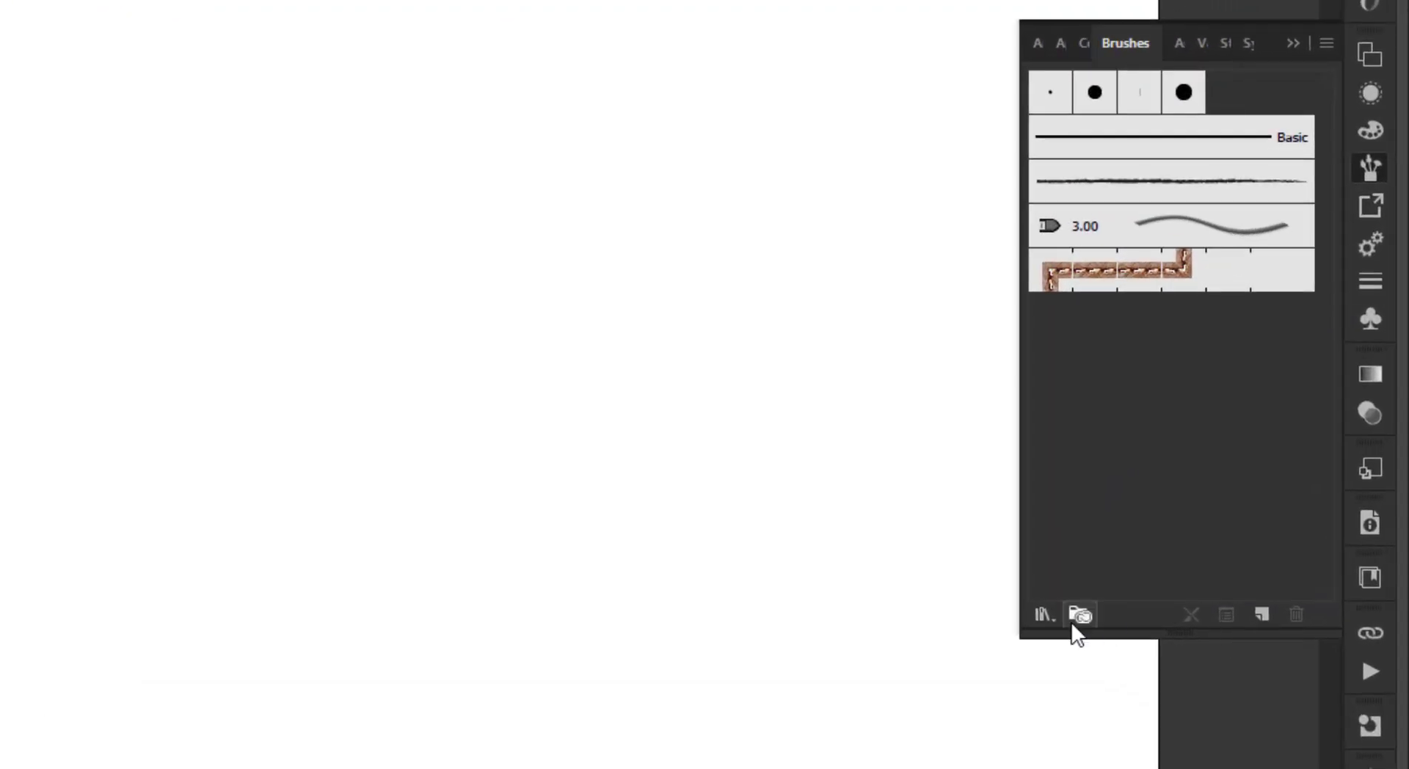
pyautogui.click(1180, 503)
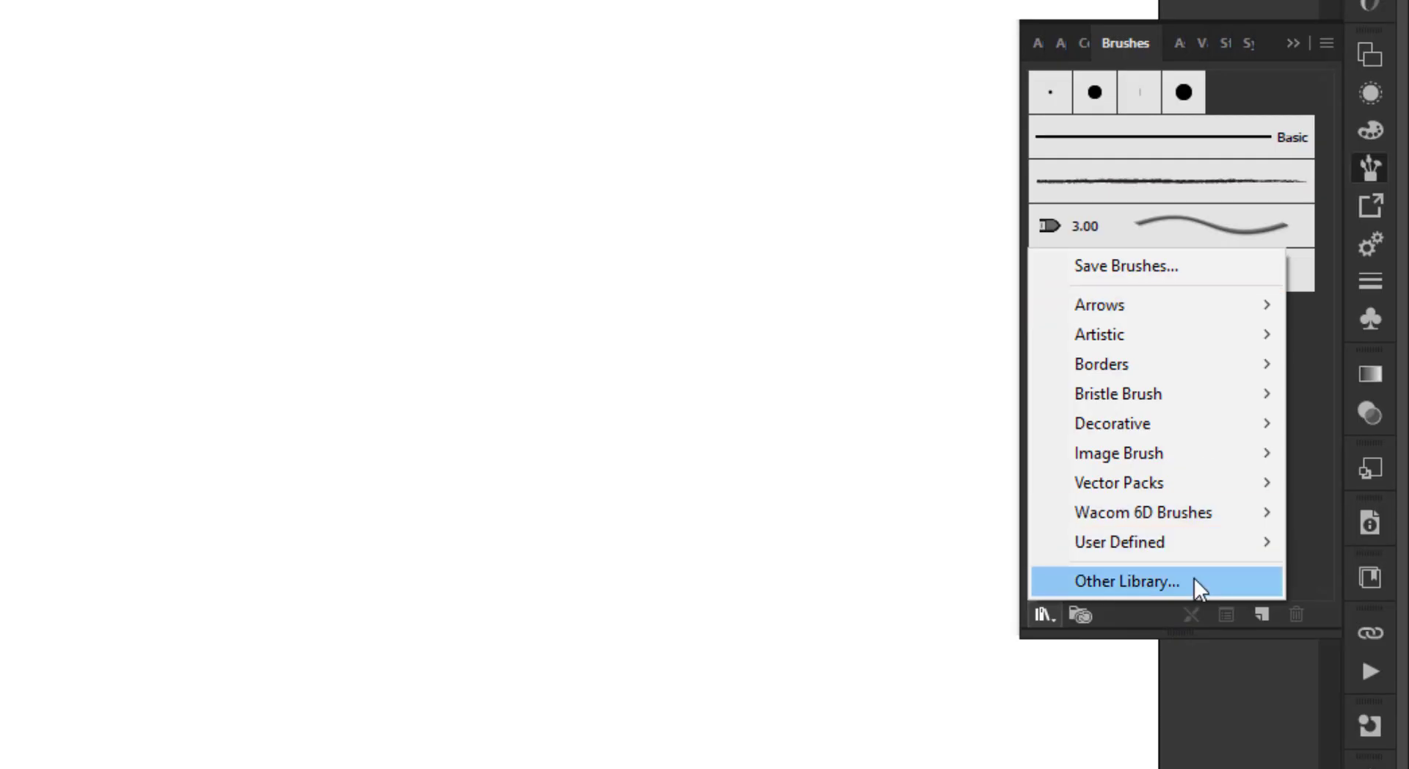
pyautogui.moveTo(1205, 541)
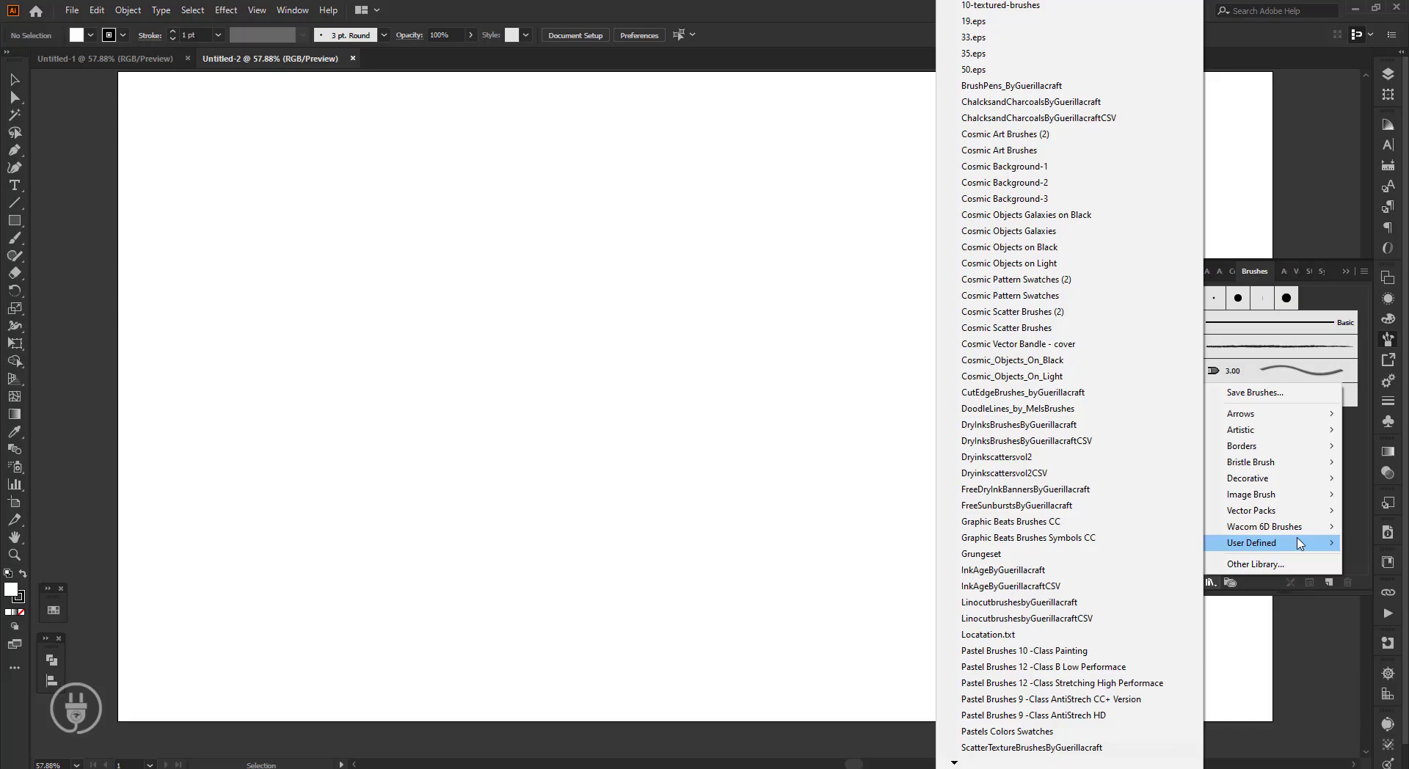
# Load the 10-textured-brushes library, dock its panel at the upper left, and pick the first scatter brush.
pyautogui.click(991, 7)
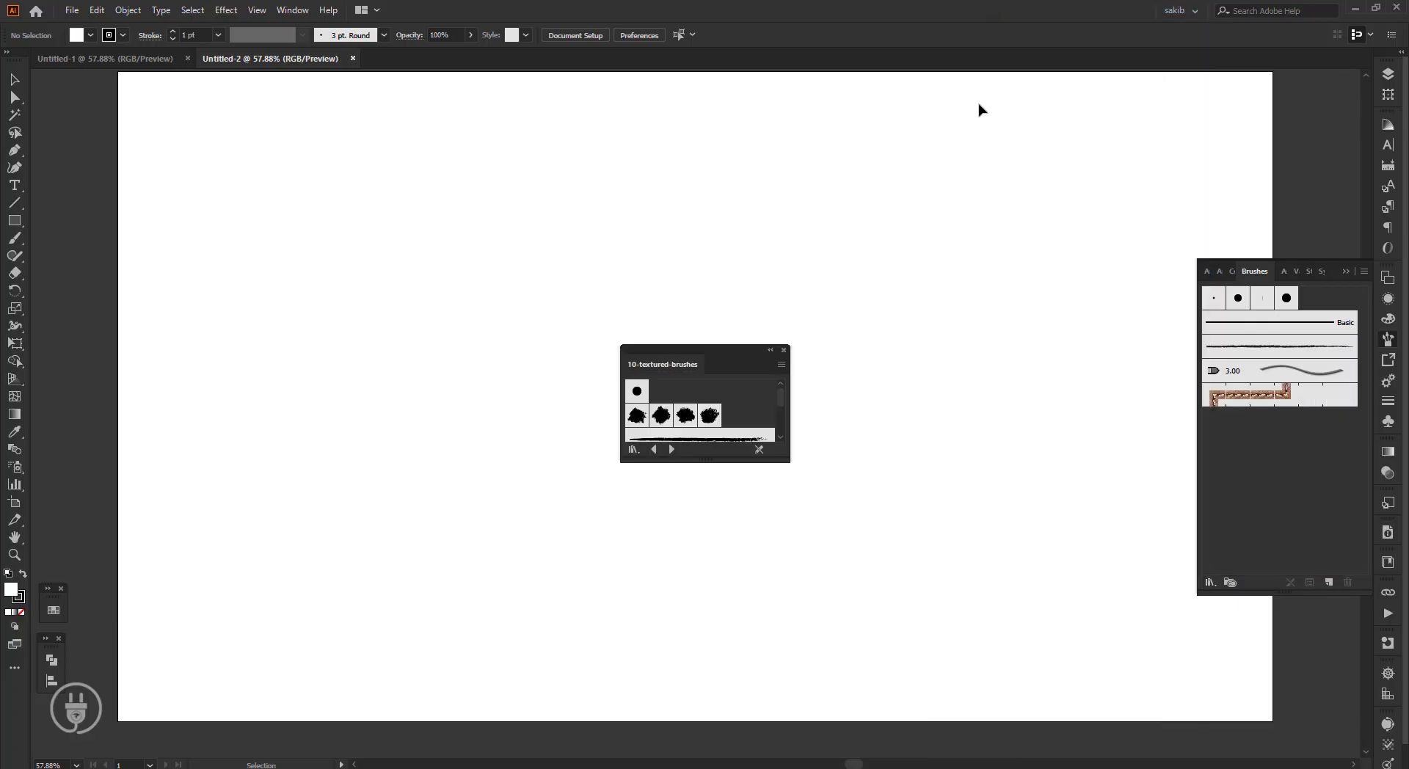
pyautogui.moveTo(702, 460); pyautogui.dragTo(695, 676)
pyautogui.moveTo(704, 353)
pyautogui.mouseDown()
pyautogui.moveTo(478, 302)
pyautogui.moveTo(282, 226)
pyautogui.mouseUp()
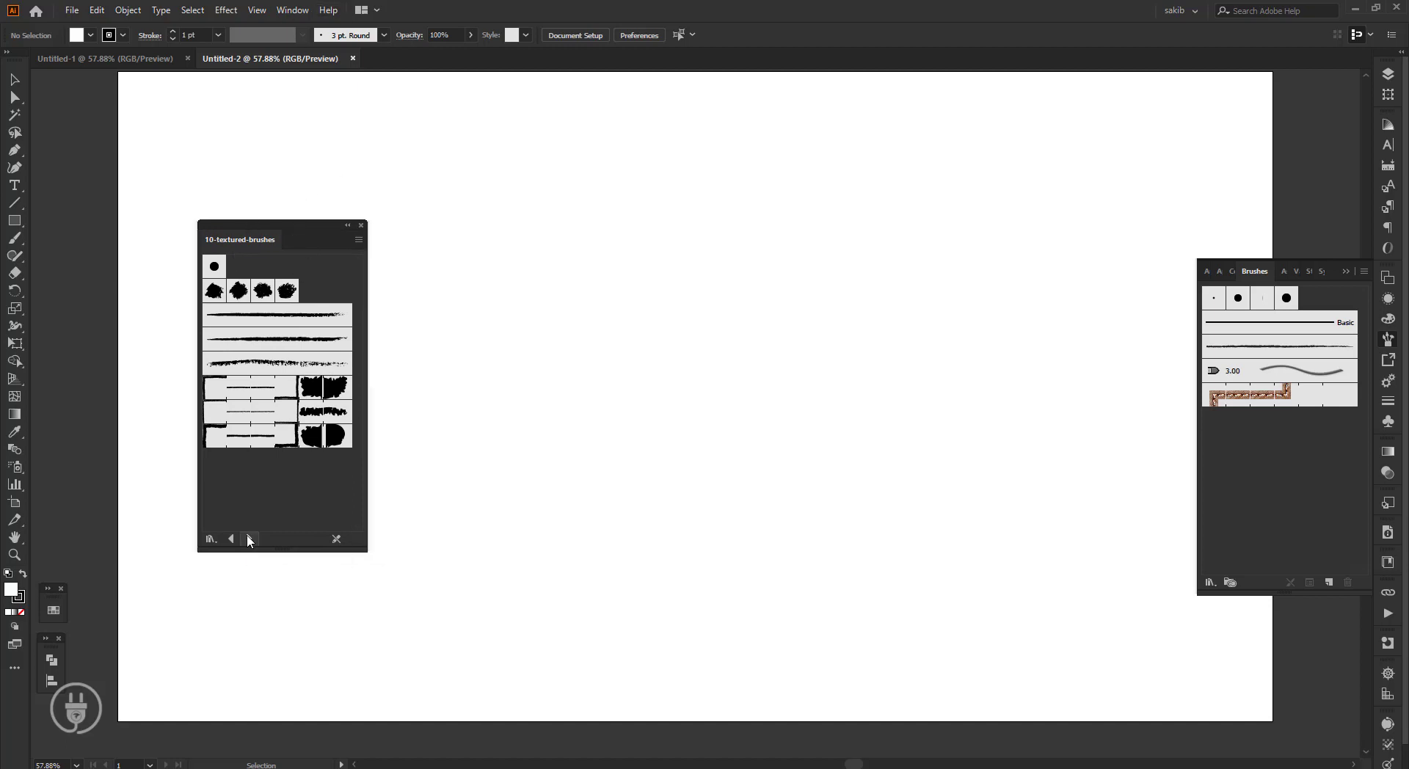
pyautogui.click(220, 291)
pyautogui.moveTo(280, 225); pyautogui.dragTo(202, 205)
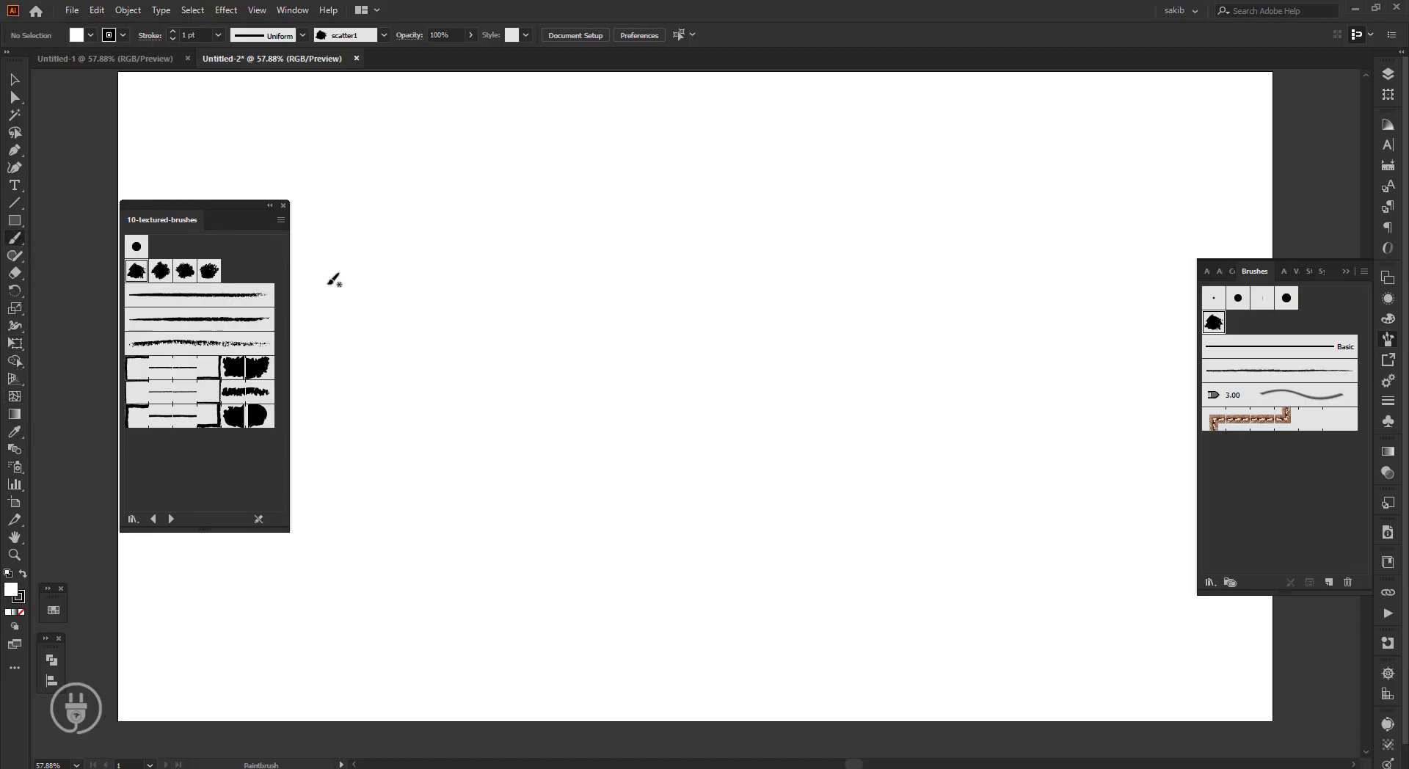
# Paint J-shaped and arc test strokes with several 10-textured-brushes scatter, stroke and pattern brushes.
pyautogui.moveTo(432, 288); pyautogui.dragTo(465, 384)
pyautogui.moveTo(580, 301)
pyautogui.mouseDown()
pyautogui.moveTo(534, 465)
pyautogui.moveTo(664, 464)
pyautogui.mouseUp()
pyautogui.click(199, 294)
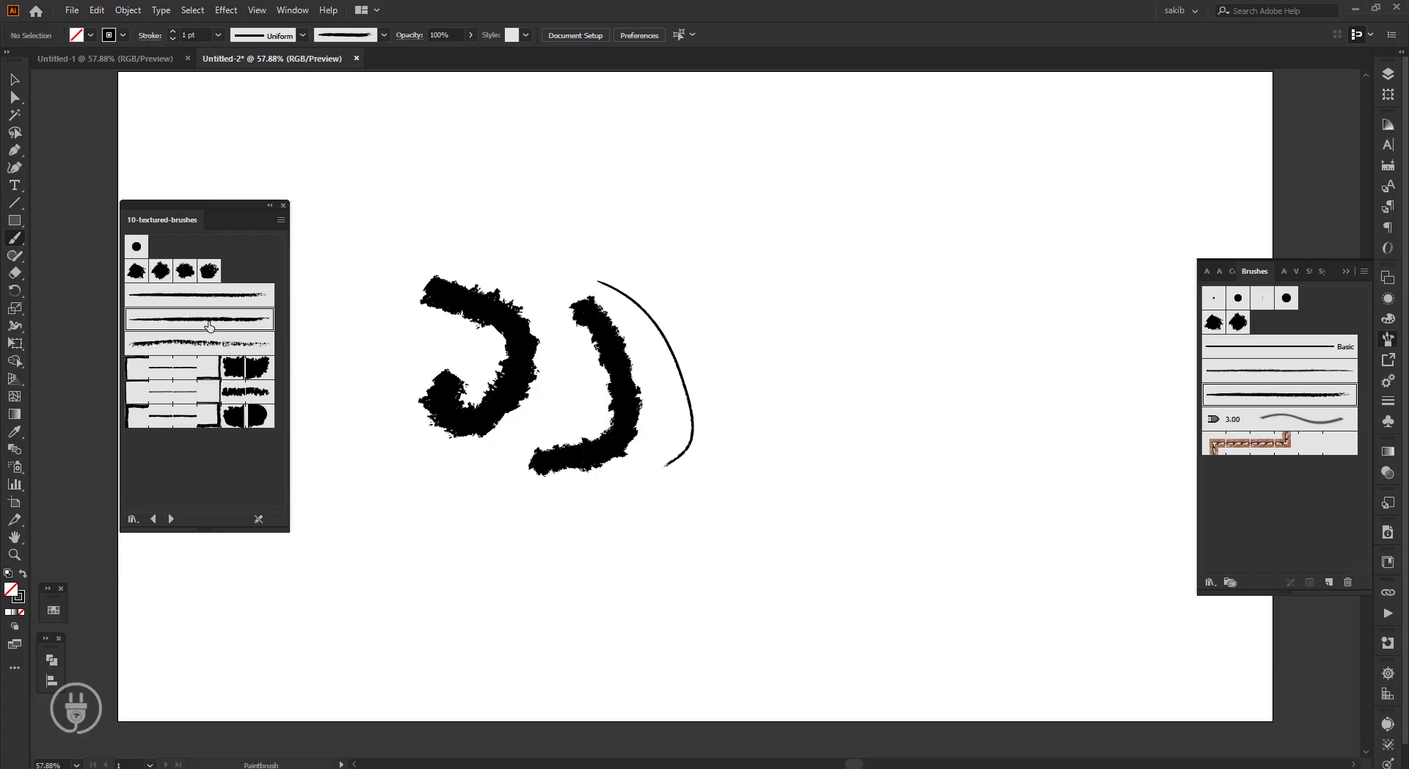
pyautogui.click(199, 318)
pyautogui.moveTo(689, 285)
pyautogui.mouseDown()
pyautogui.moveTo(709, 507)
pyautogui.moveTo(757, 523)
pyautogui.mouseUp()
pyautogui.click(199, 342)
pyautogui.click(173, 366)
pyautogui.moveTo(809, 281); pyautogui.dragTo(788, 544)
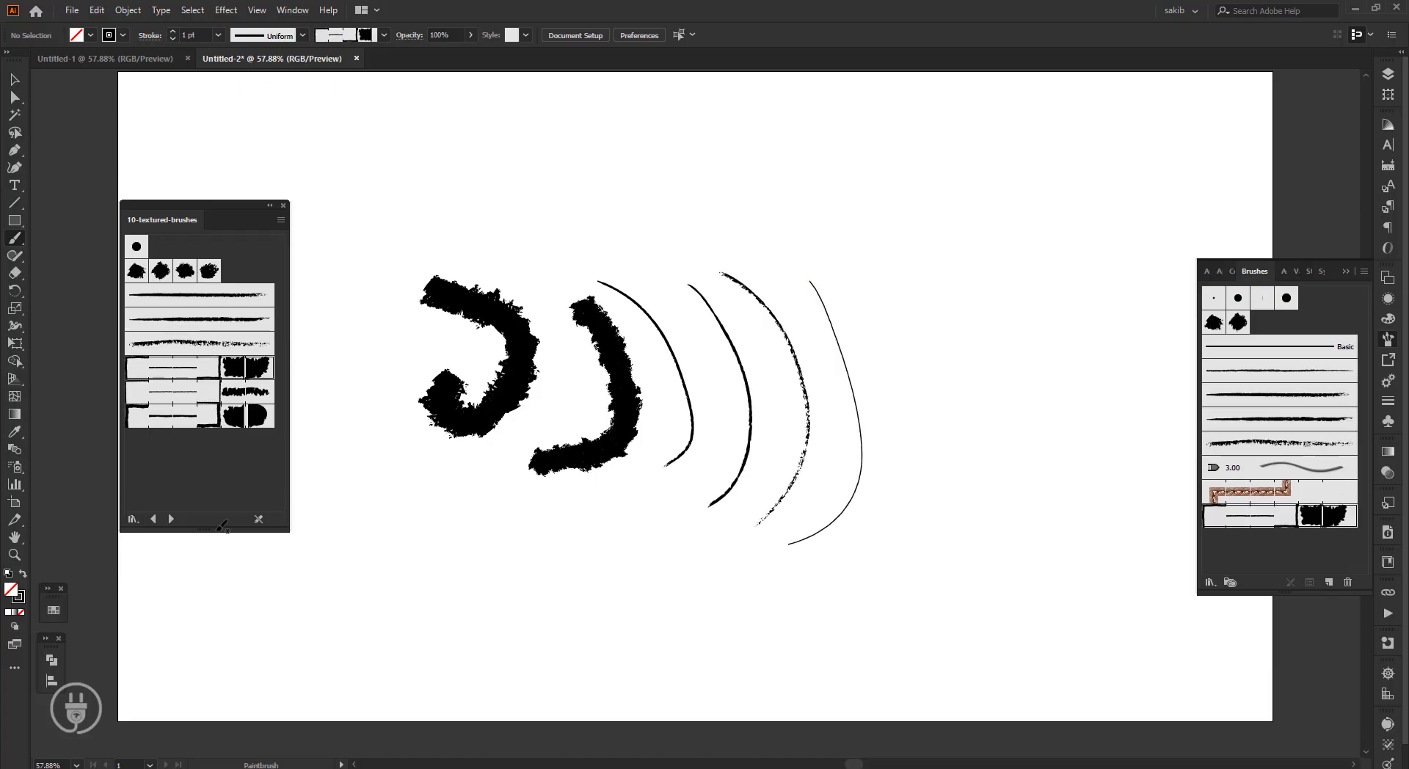
pyautogui.moveTo(820, 186); pyautogui.dragTo(783, 541)
# Clear the artboard and paint two arcs with the first BrushPens_ByGuerillacraft brush.
pyautogui.hotkey('ctrl', 'a')
pyautogui.press('Delete')
pyautogui.click(171, 519)
pyautogui.click(227, 272)
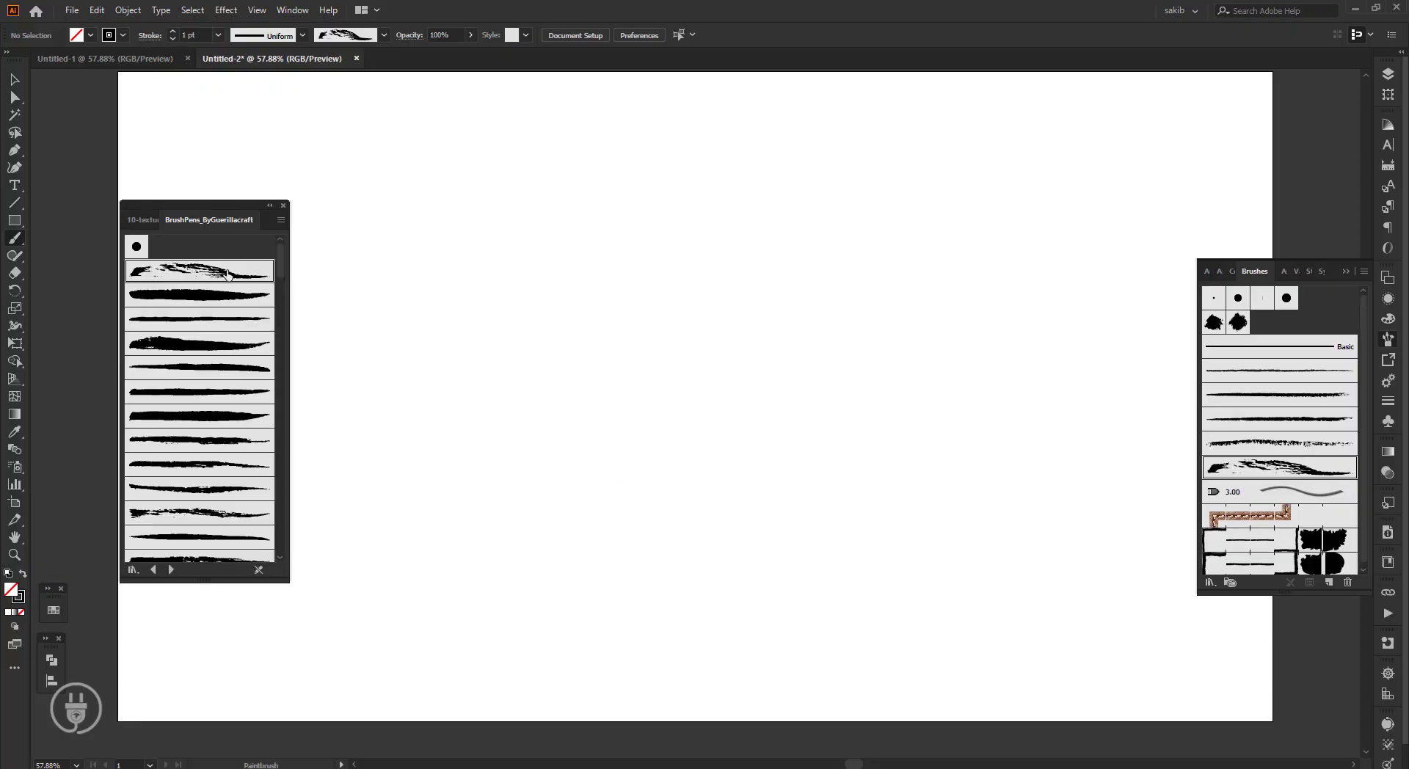
pyautogui.moveTo(528, 431); pyautogui.dragTo(515, 450)
pyautogui.moveTo(732, 253)
pyautogui.mouseDown()
pyautogui.moveTo(723, 405)
pyautogui.moveTo(652, 420)
pyautogui.mouseUp()
# Paint sample strokes with the second, third and rougher brush pens further down the library.
pyautogui.click(199, 295)
pyautogui.moveTo(792, 211); pyautogui.dragTo(738, 484)
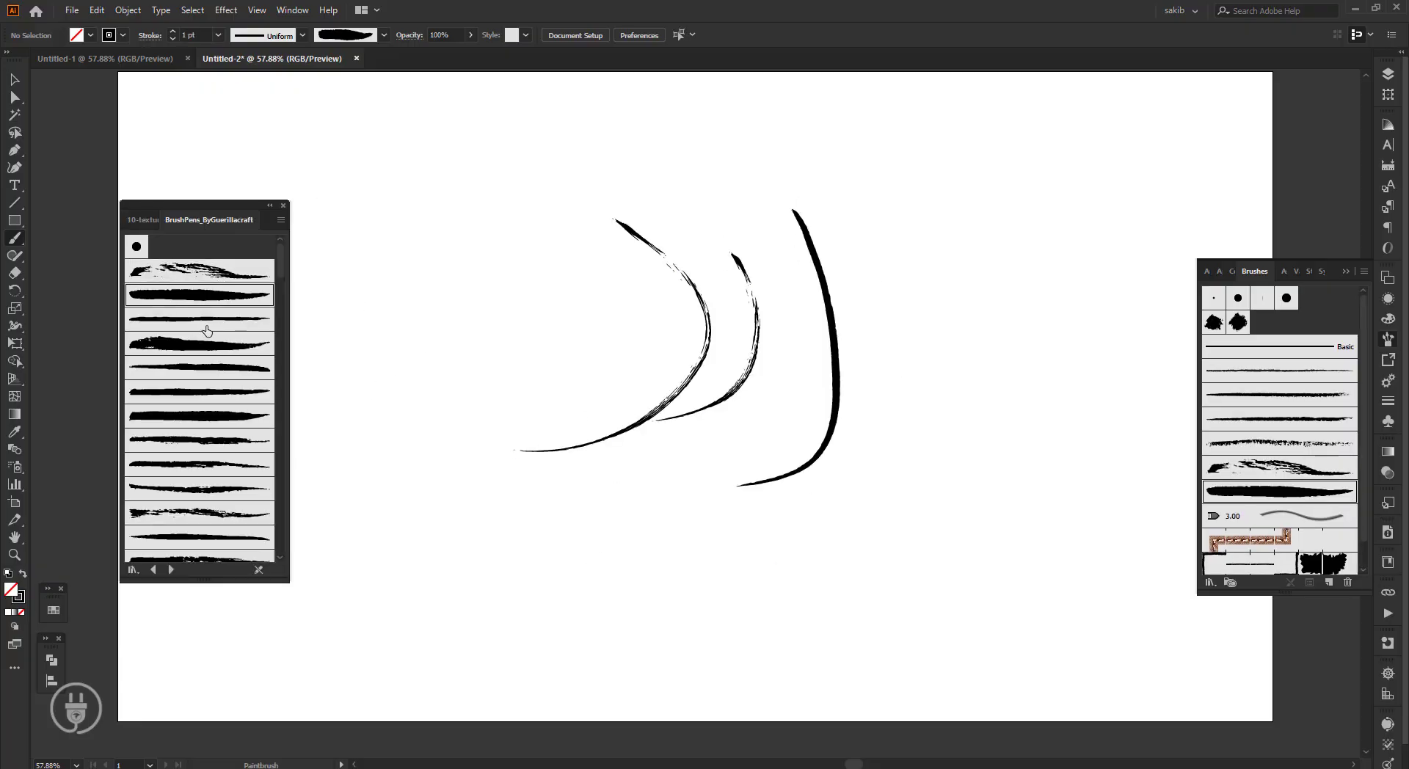
pyautogui.click(199, 319)
pyautogui.moveTo(547, 277); pyautogui.dragTo(563, 518)
pyautogui.click(199, 343)
pyautogui.scroll(-4, 236, 505)
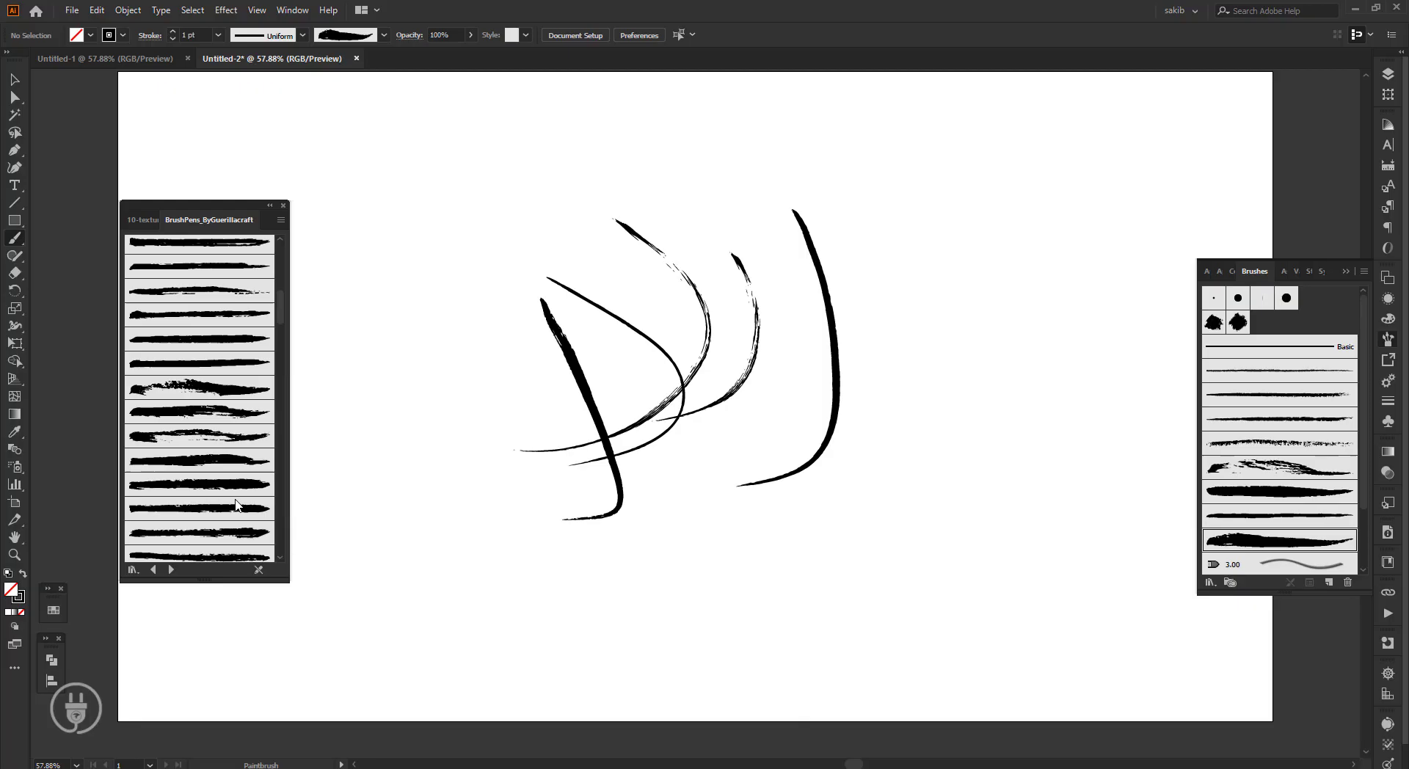
pyautogui.click(199, 461)
pyautogui.moveTo(514, 348); pyautogui.dragTo(469, 573)
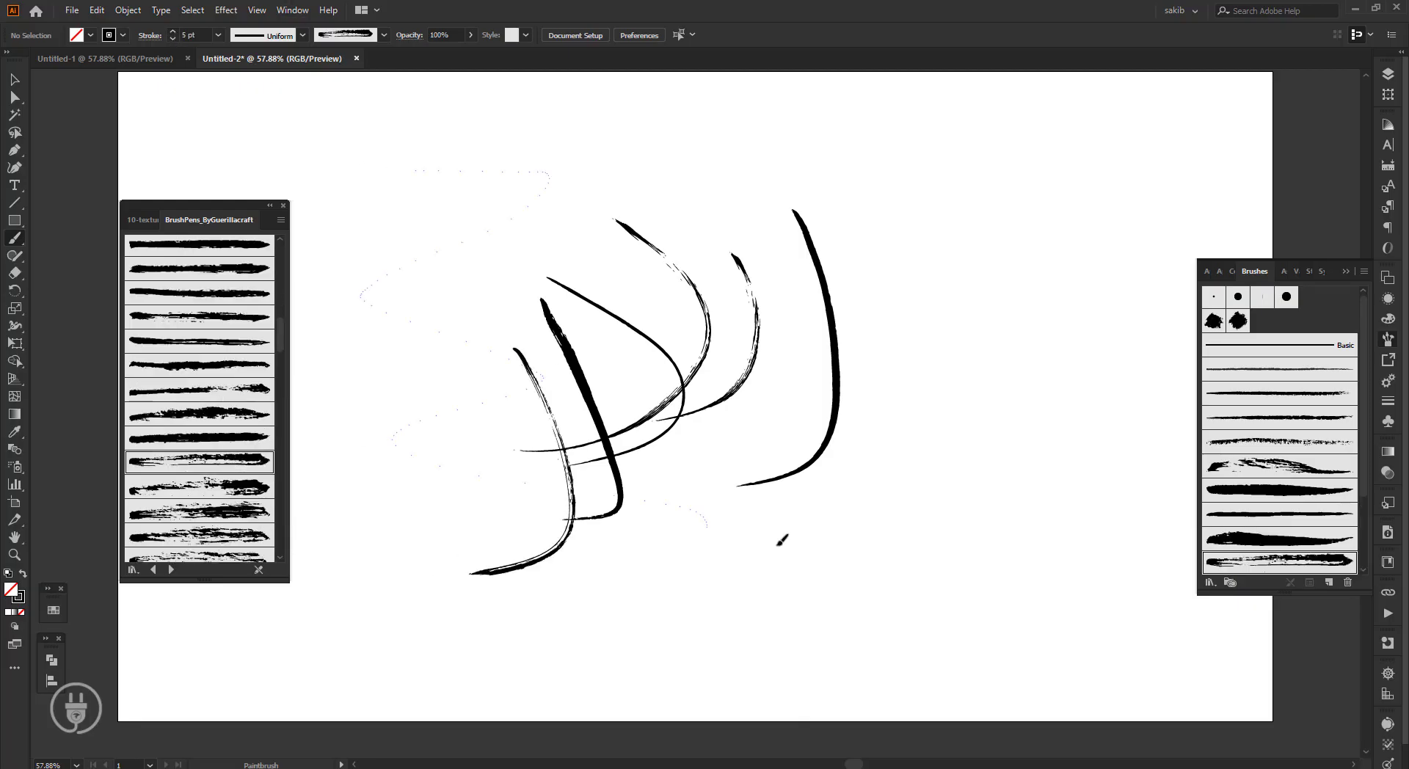
pyautogui.moveTo(780, 543); pyautogui.dragTo(760, 538)
pyautogui.scroll(-5, 220, 506)
pyautogui.moveTo(642, 342); pyautogui.dragTo(770, 598)
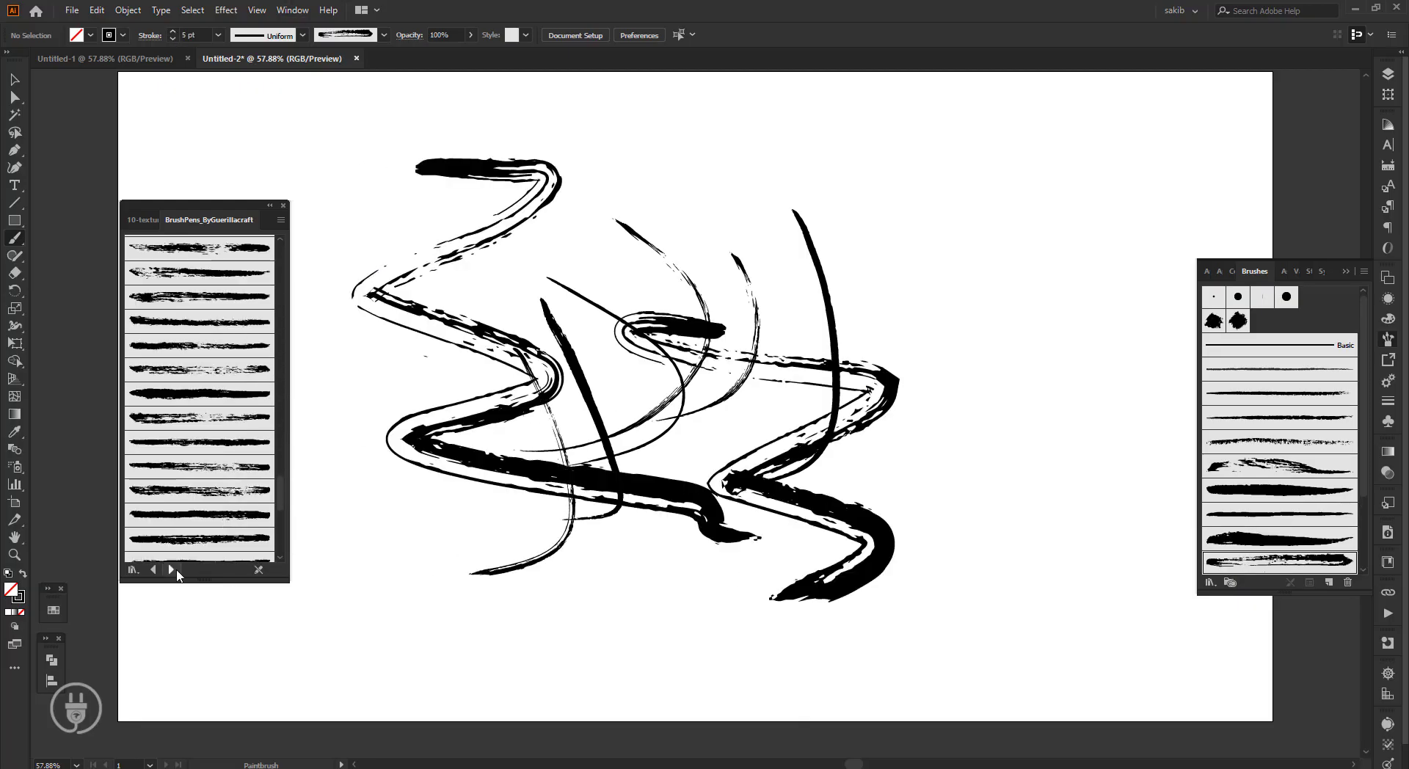
# Paint three grainy strokes with a ChalcksandCharcoalsByGuerillacraftCSV chalk brush.
pyautogui.click(171, 570)
pyautogui.click(205, 295)
pyautogui.moveTo(736, 192); pyautogui.dragTo(660, 557)
pyautogui.moveTo(792, 251); pyautogui.dragTo(719, 594)
pyautogui.moveTo(903, 400)
pyautogui.mouseDown()
pyautogui.moveTo(883, 441)
pyautogui.moveTo(939, 668)
pyautogui.mouseUp()
pyautogui.scroll(-10, 199, 410)
# Delete all strokes, paint chalk loops with the last chalk brush, then undo them.
pyautogui.hotkey('ctrl', 'a')
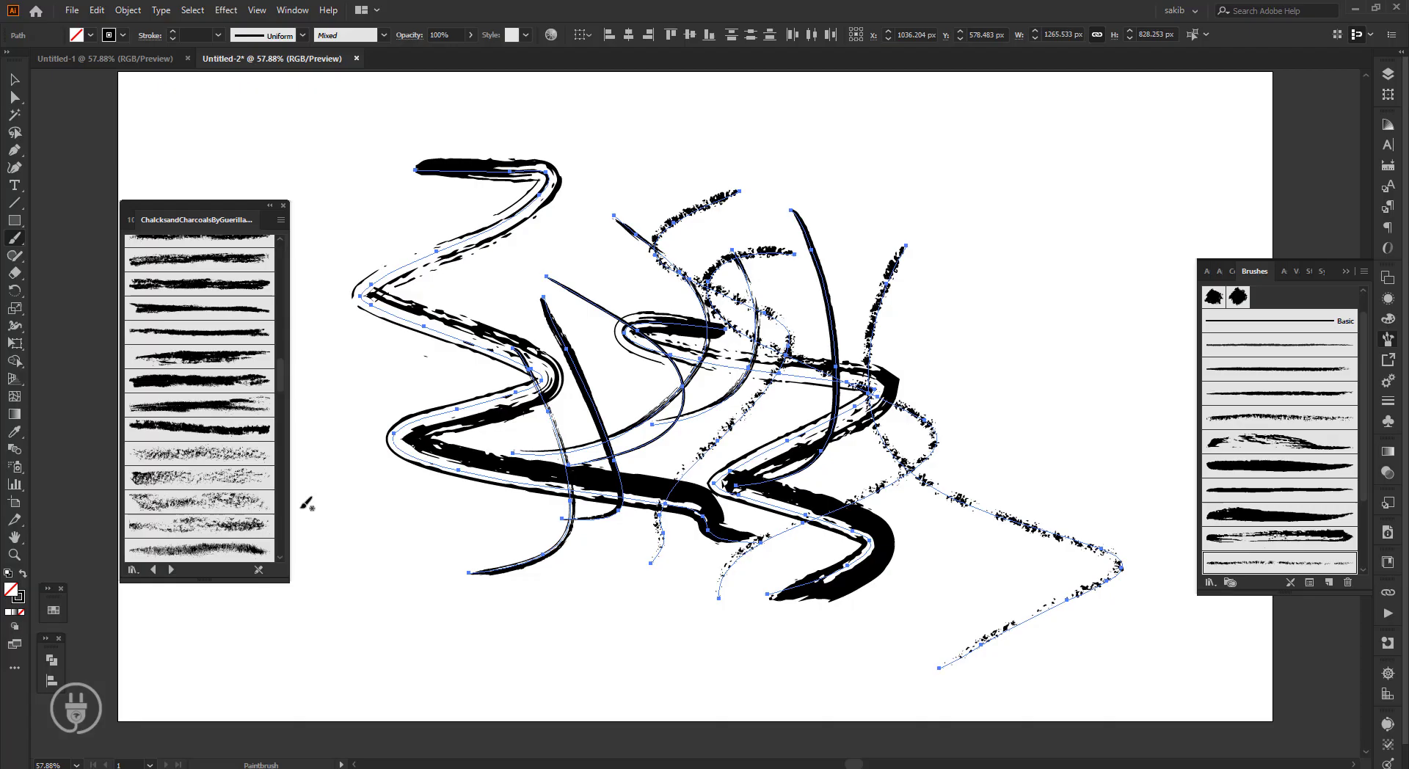
pyautogui.press('Delete')
pyautogui.moveTo(708, 240)
pyautogui.mouseDown()
pyautogui.moveTo(831, 290)
pyautogui.moveTo(664, 262)
pyautogui.mouseUp()
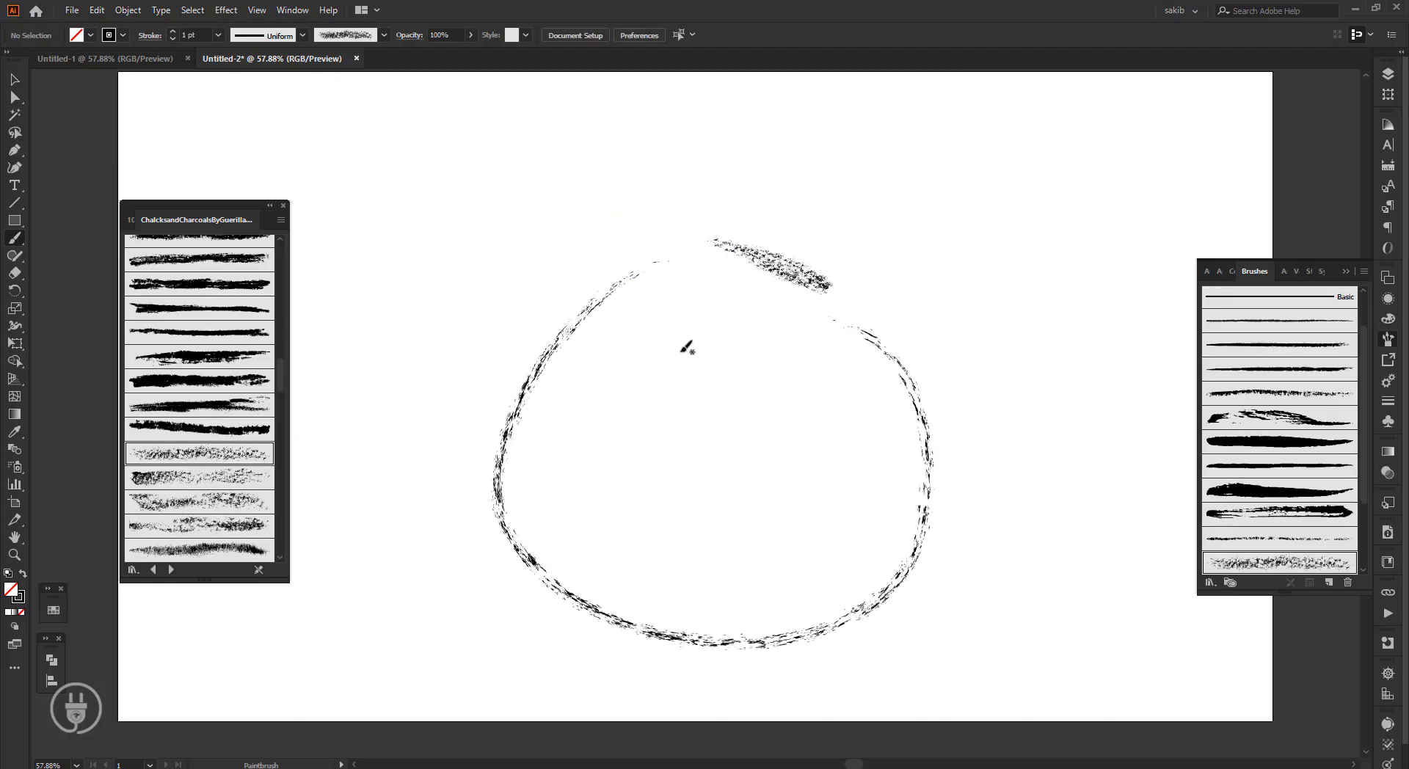
pyautogui.click(184, 560)
pyautogui.moveTo(836, 556); pyautogui.dragTo(818, 355)
pyautogui.hotkey('ctrl', 'z')
pyautogui.hotkey('ctrl', 'z')
pyautogui.hotkey('ctrl', 'z')
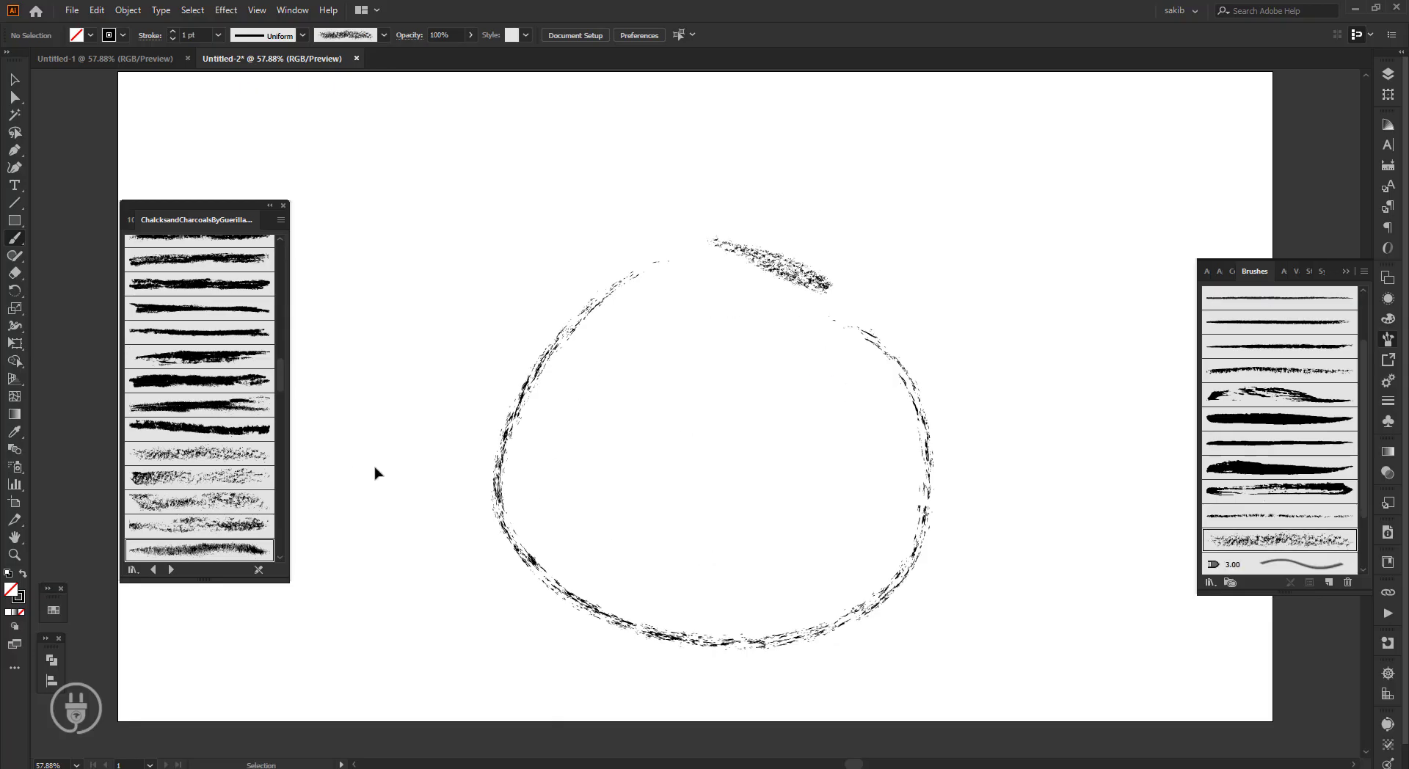
pyautogui.scroll(10, 195, 507)
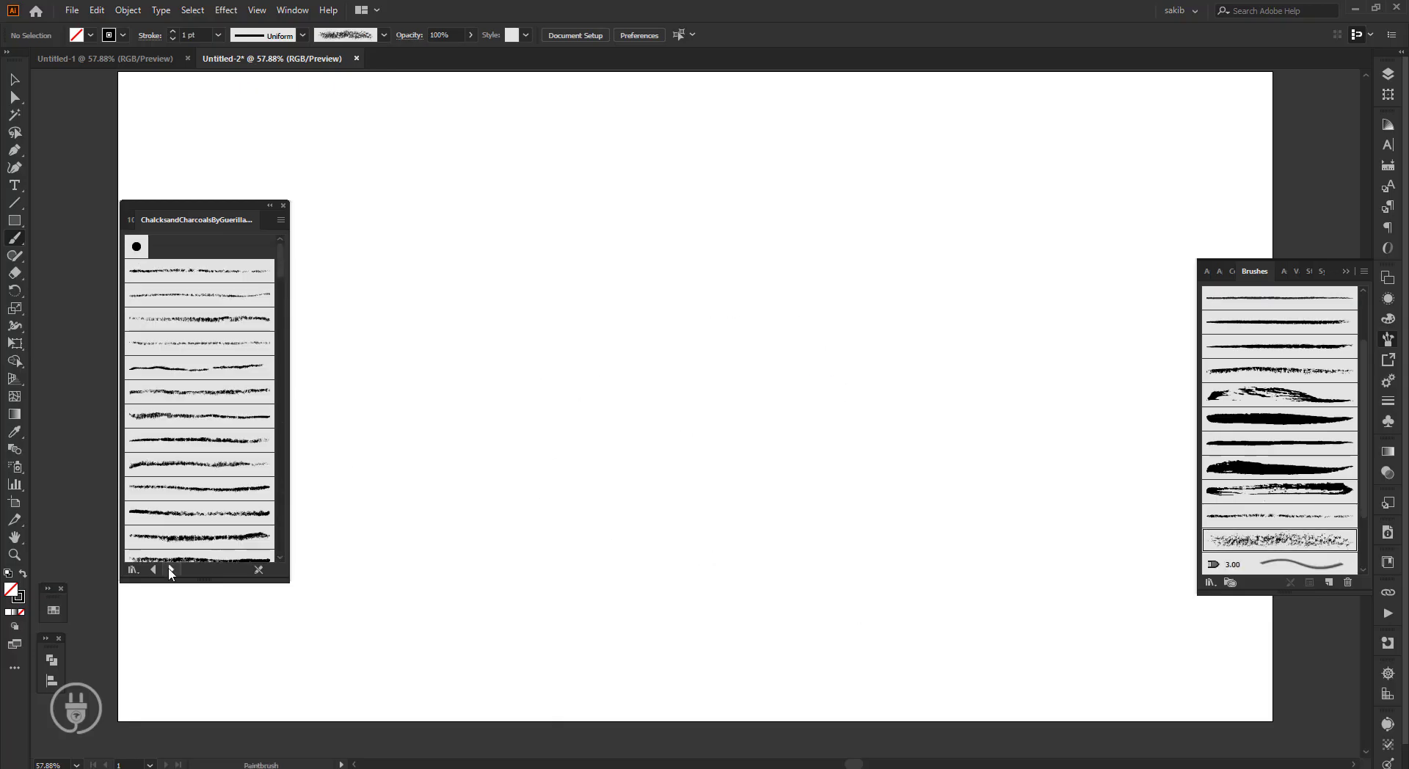
pyautogui.scroll(-5, 215, 432)
# Enlarge the brush library panel, test the black Cosmic Art Brushes (2) brush, then undo.
pyautogui.moveTo(289, 412); pyautogui.dragTo(795, 403)
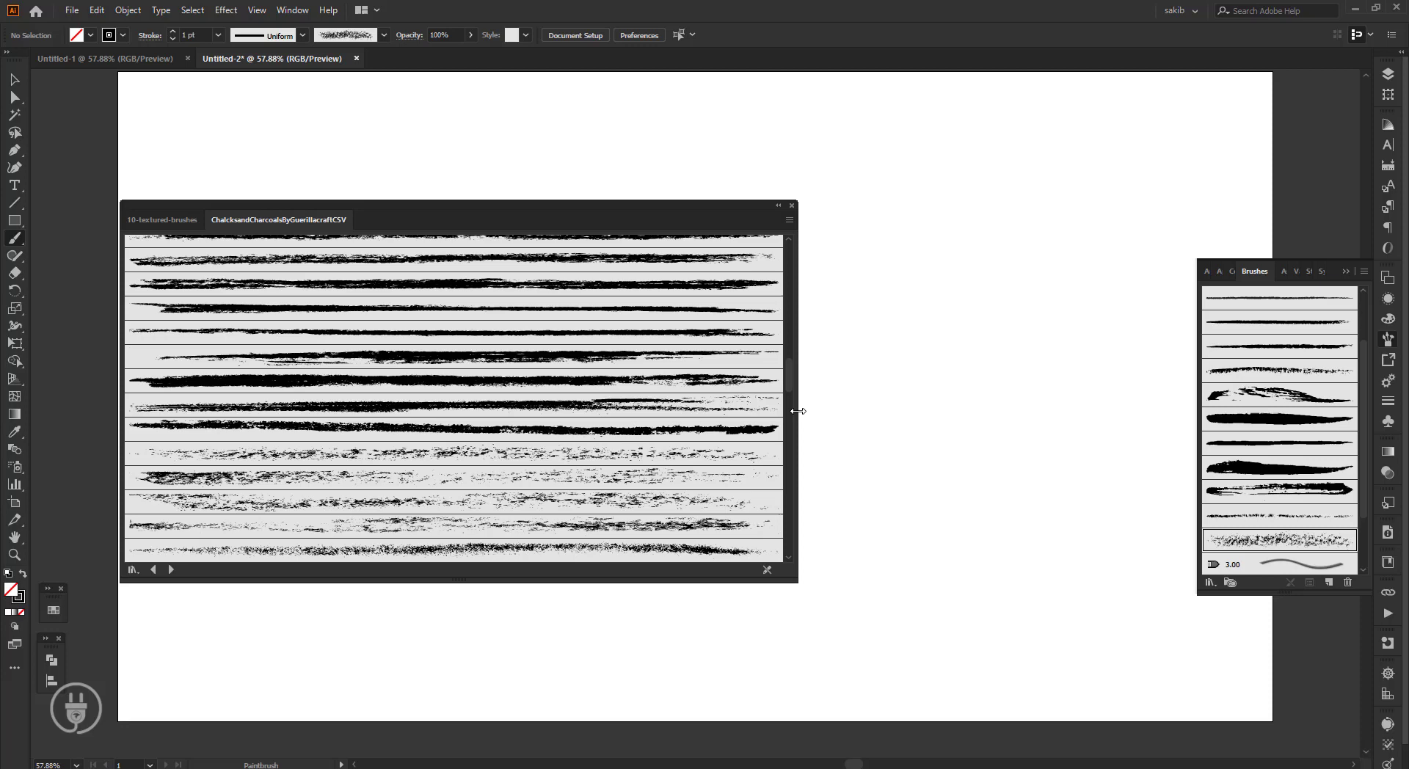
pyautogui.moveTo(330, 581); pyautogui.dragTo(317, 676)
pyautogui.click(170, 666)
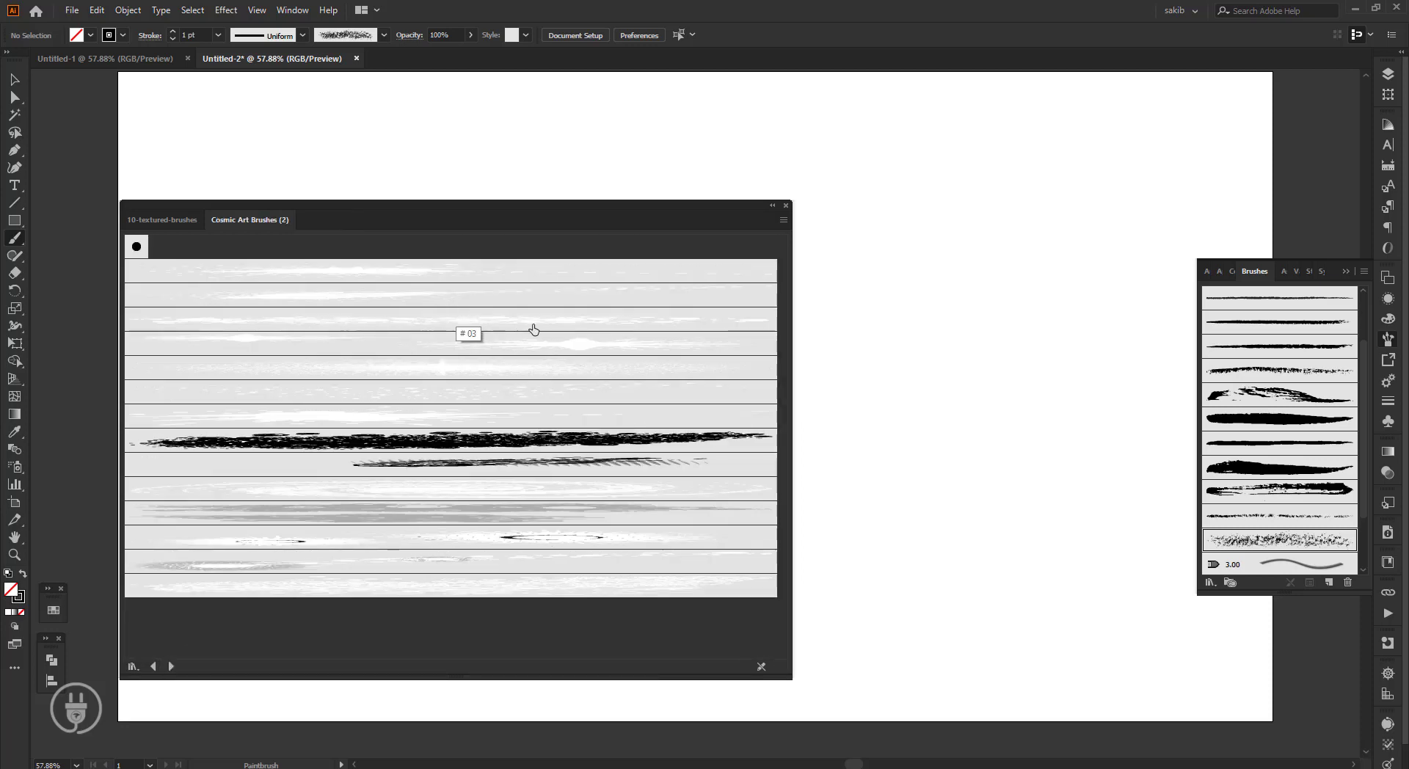
pyautogui.click(543, 439)
pyautogui.moveTo(914, 216); pyautogui.dragTo(930, 461)
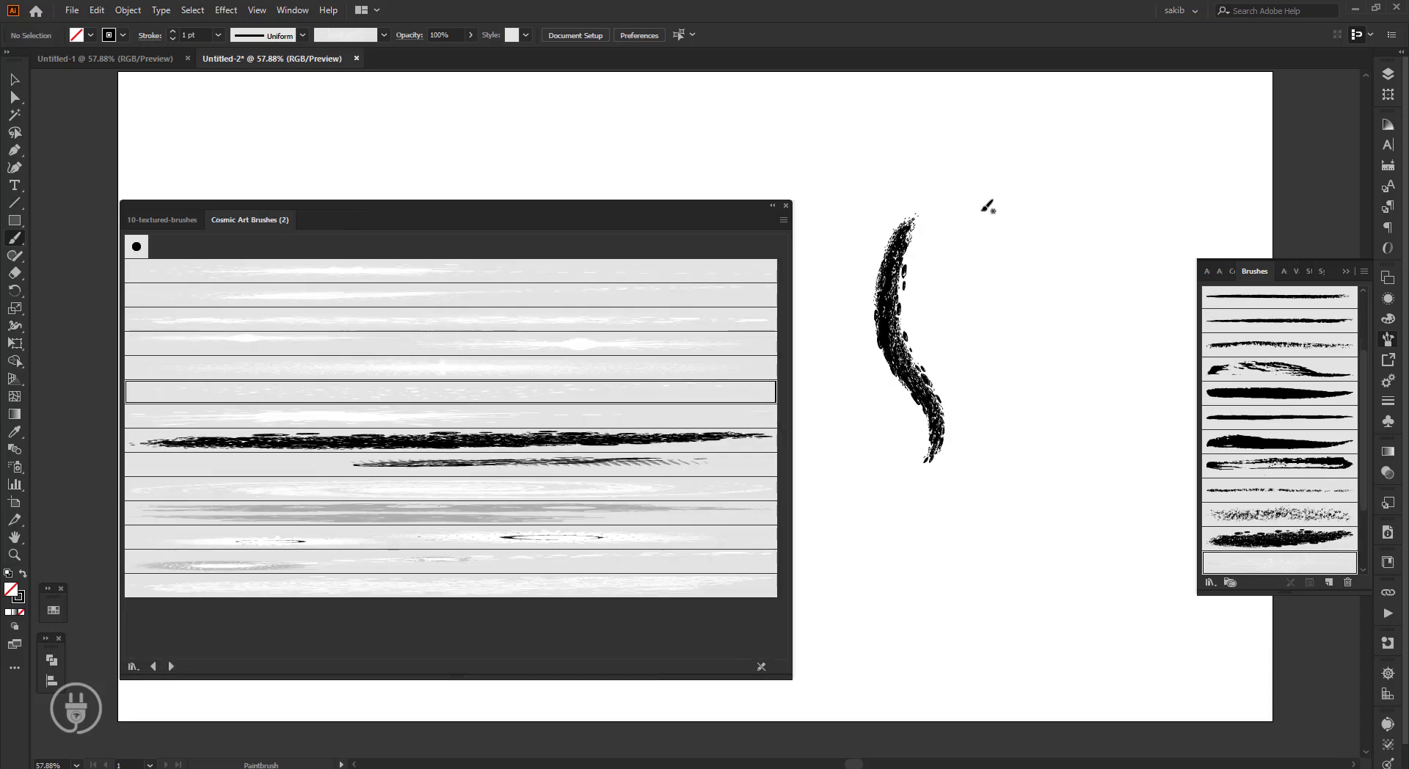
pyautogui.moveTo(961, 282); pyautogui.dragTo(965, 499)
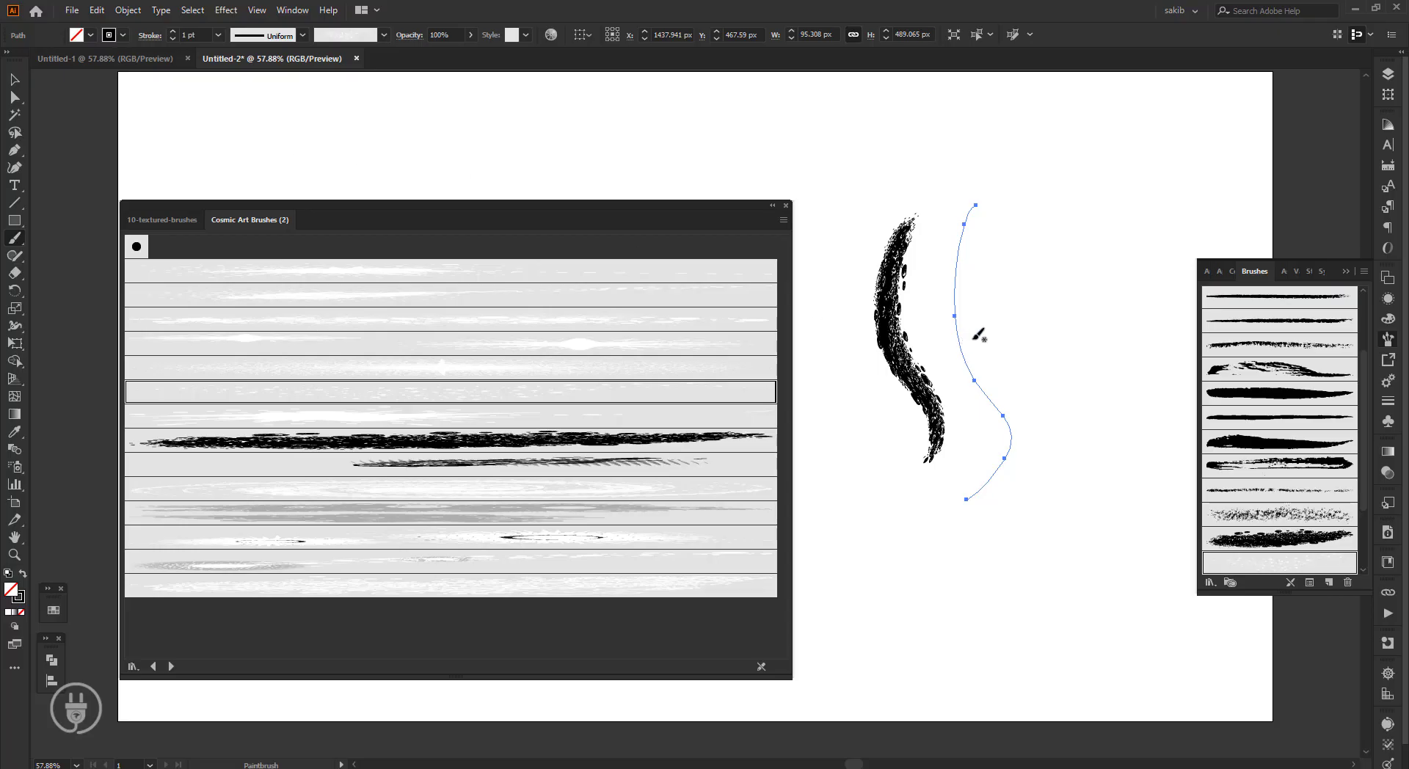
pyautogui.hotkey('ctrl', 'shift', 'a')
pyautogui.hotkey('ctrl', 'z')
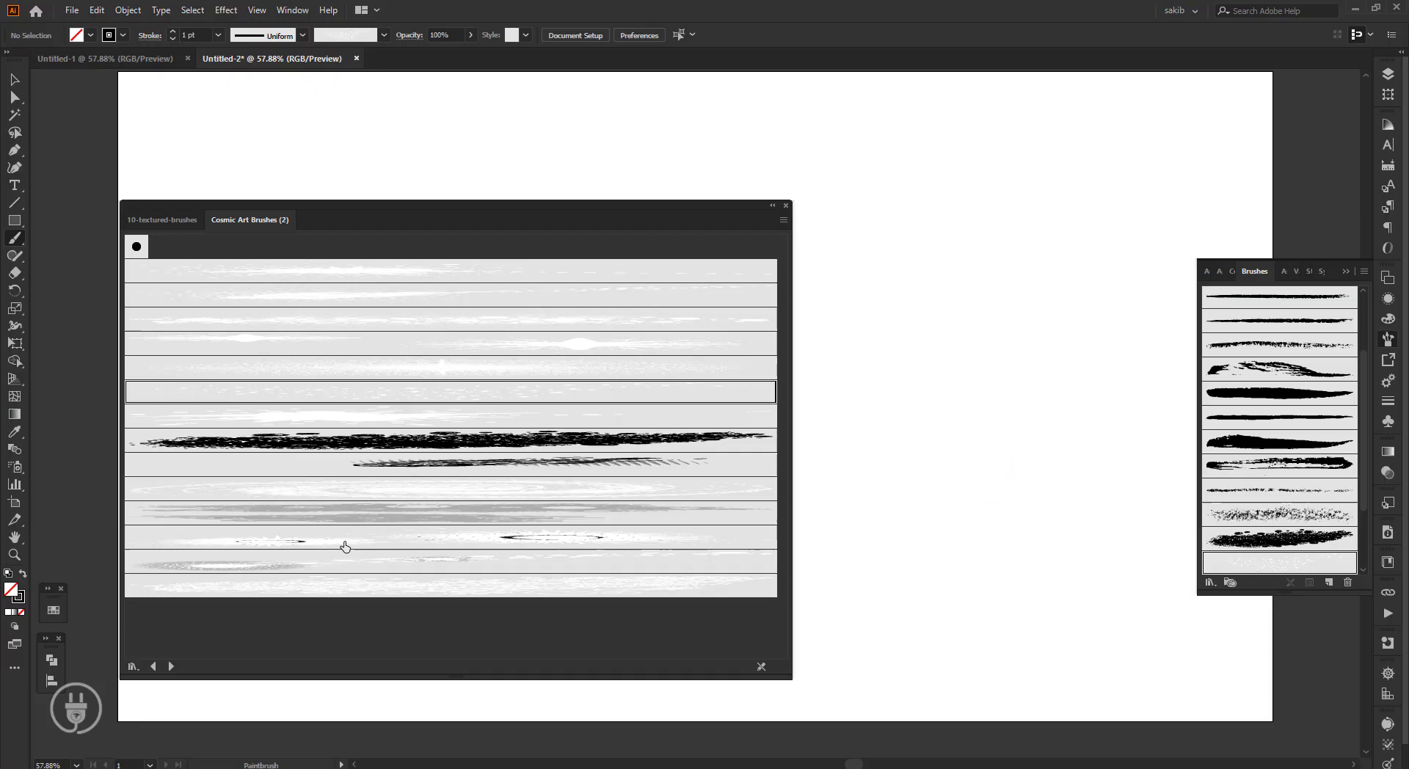
# Load CutEdgeBrushes_byGuerillacraft and paint curved strokes with a thin and a thicker cut-edge brush.
pyautogui.click(171, 667)
pyautogui.click(171, 666)
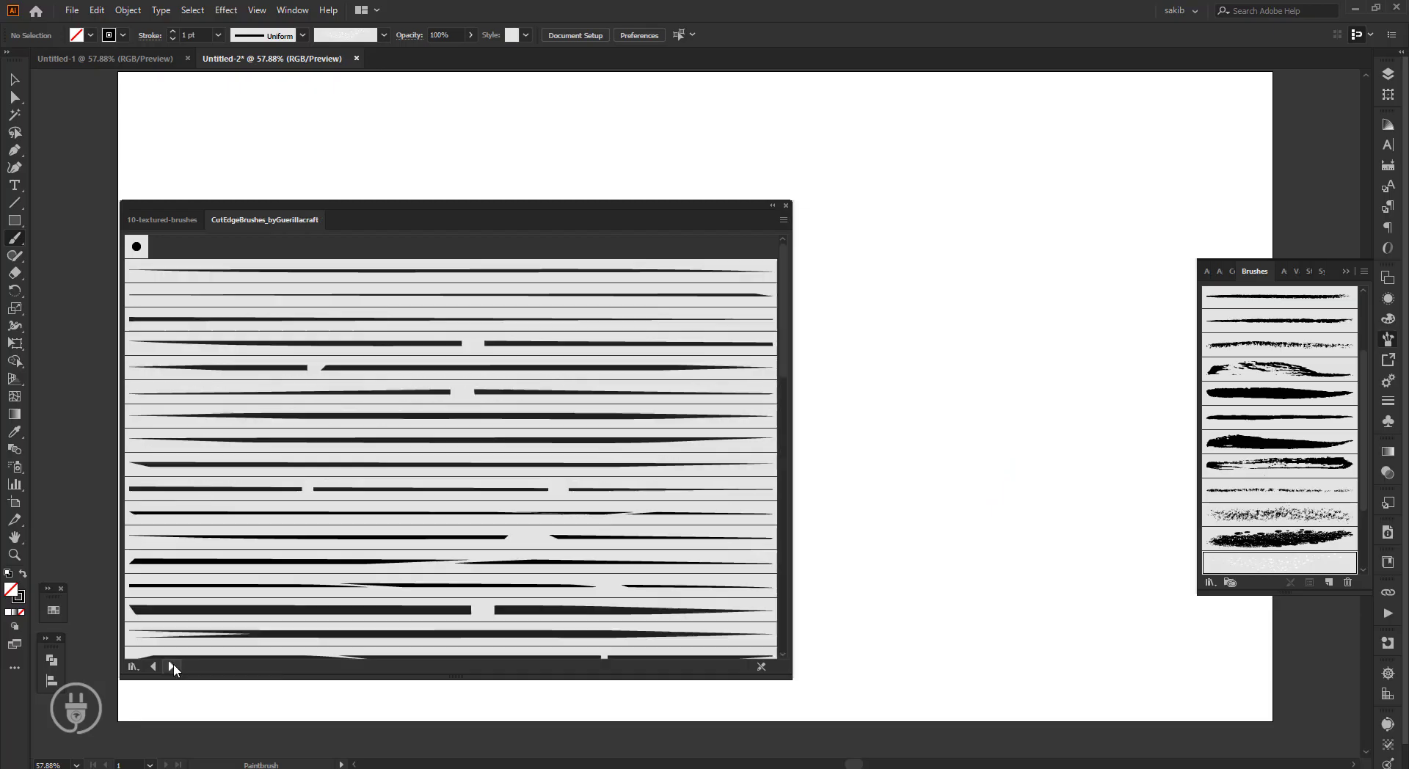
pyautogui.click(329, 276)
pyautogui.moveTo(823, 136); pyautogui.dragTo(870, 603)
pyautogui.moveTo(924, 130); pyautogui.dragTo(866, 569)
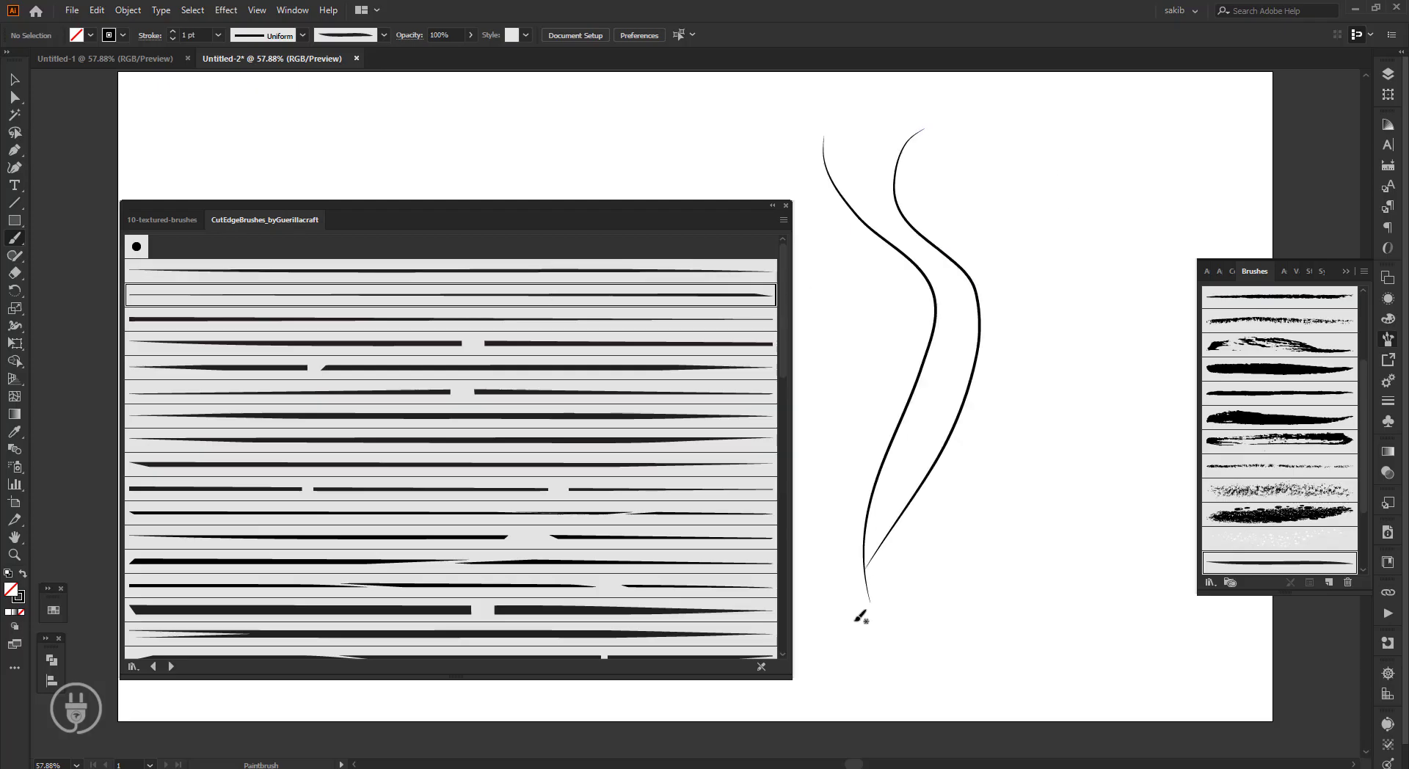
pyautogui.scroll(-10, 578, 496)
pyautogui.click(574, 304)
pyautogui.moveTo(961, 136); pyautogui.dragTo(890, 584)
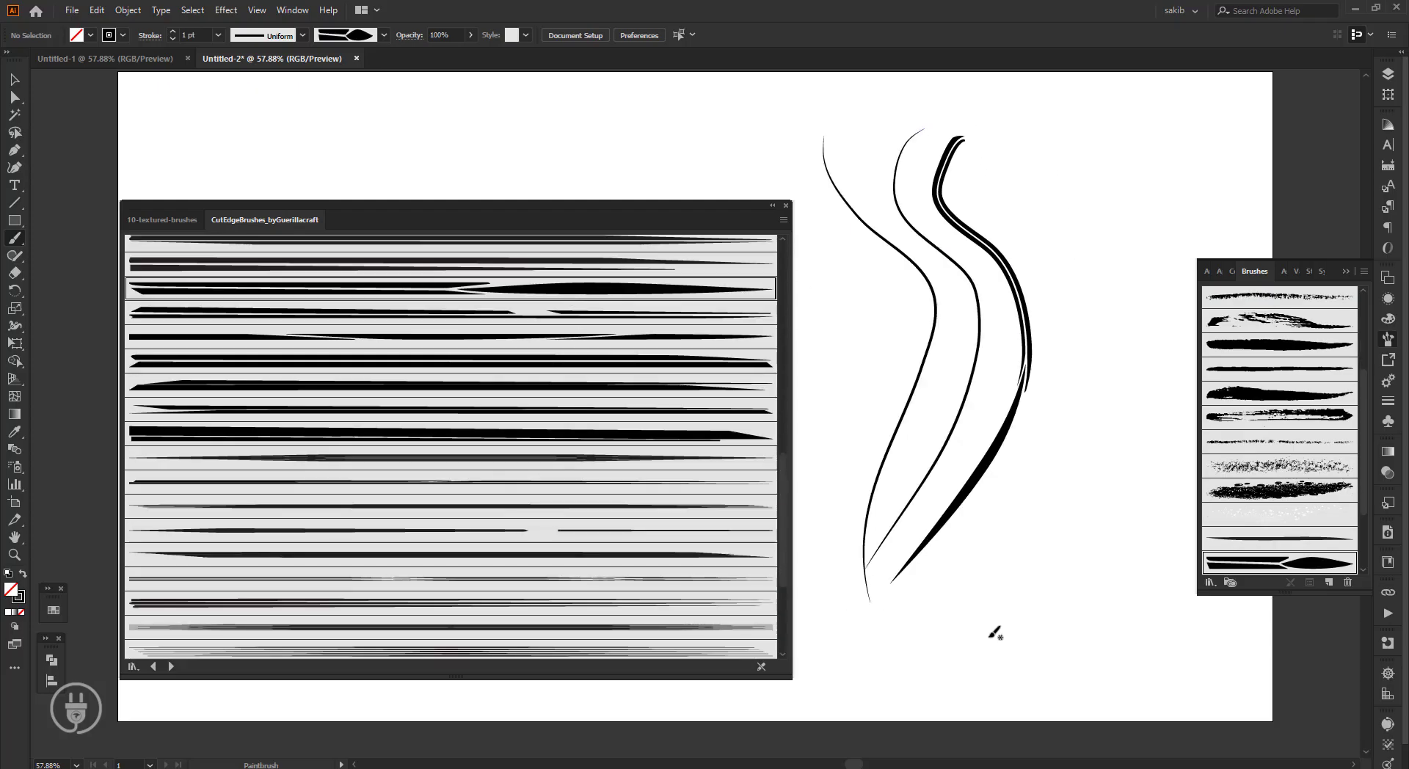
# Test two more CutEdge brushes, deleting each batch of sample strokes.
pyautogui.scroll(-5, 463, 616)
pyautogui.click(462, 620)
pyautogui.moveTo(830, 117); pyautogui.dragTo(817, 526)
pyautogui.hotkey('ctrl', 'a')
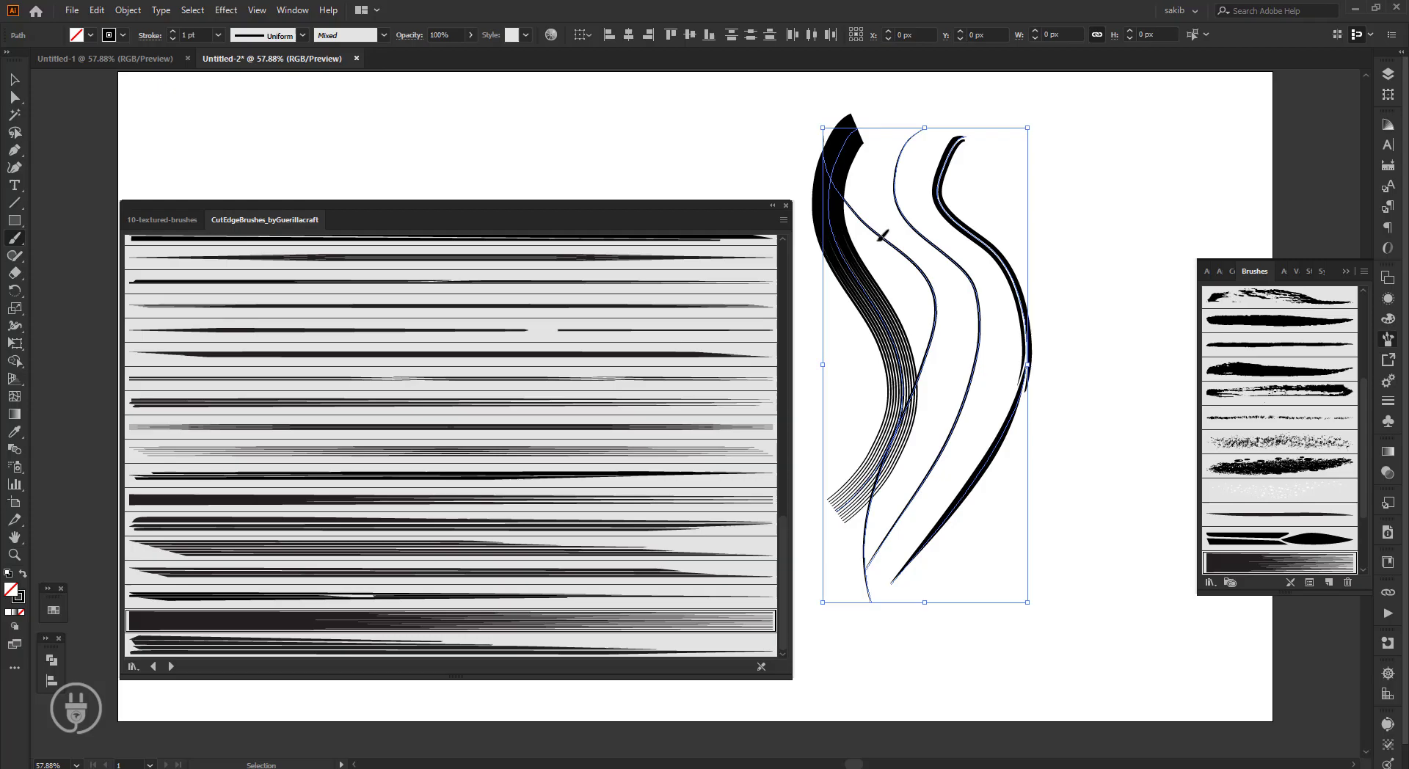
pyautogui.press('Delete')
pyautogui.click(272, 650)
pyautogui.moveTo(912, 236); pyautogui.dragTo(896, 643)
pyautogui.hotkey('ctrl', 'a')
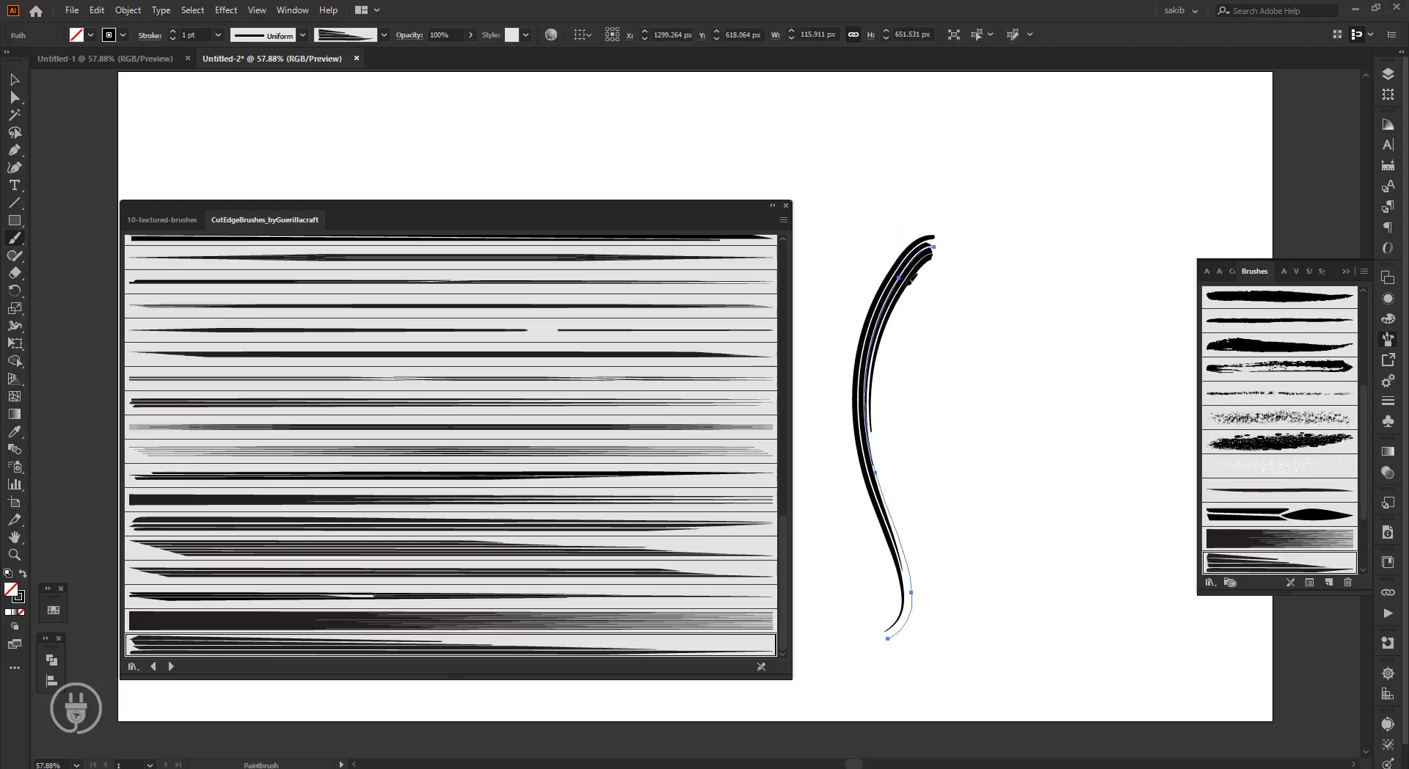
pyautogui.press('Delete')
# Paint tick and half-circle DoodleLines_by_MelsBrushes strokes, delete them, and load the DryInks library.
pyautogui.click(171, 666)
pyautogui.click(352, 561)
pyautogui.moveTo(942, 153); pyautogui.dragTo(929, 598)
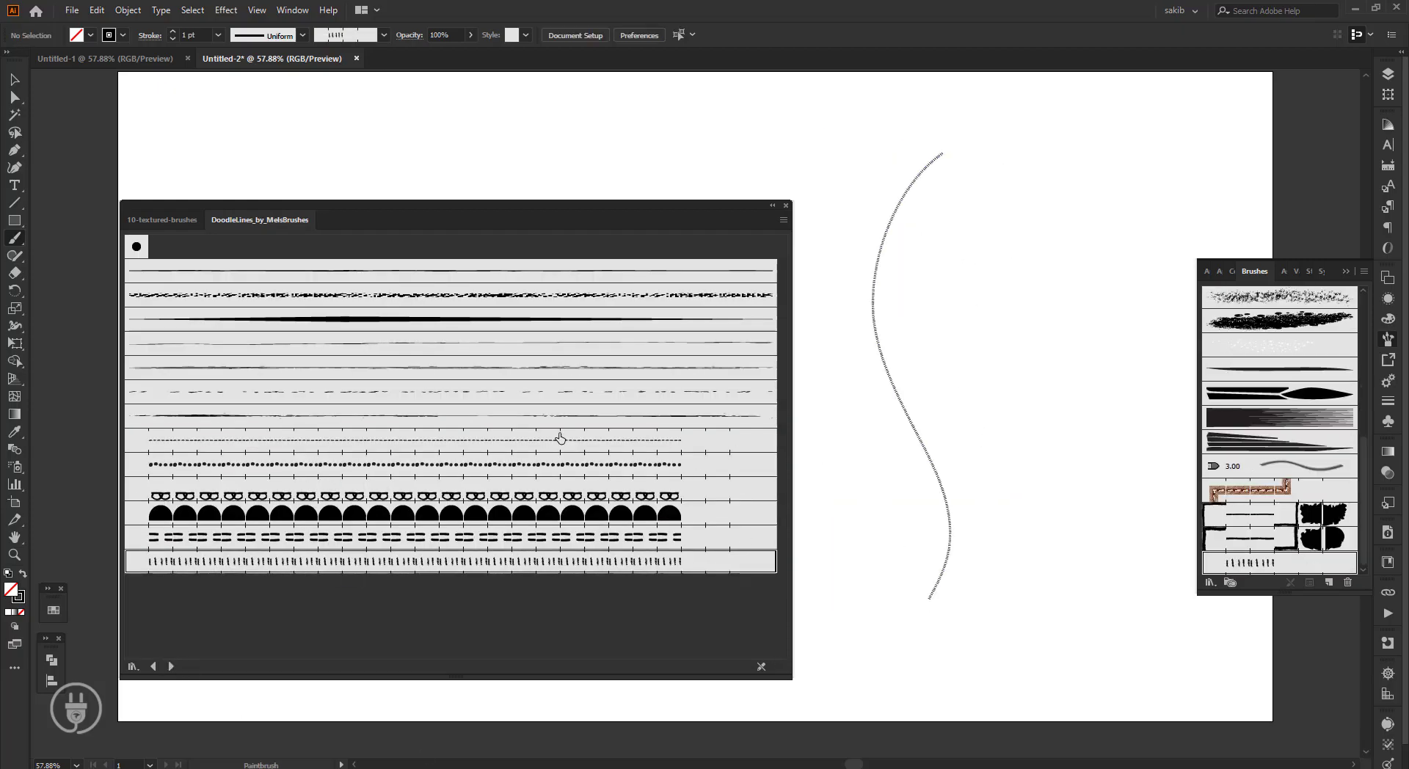
pyautogui.moveTo(968, 123); pyautogui.dragTo(926, 568)
pyautogui.moveTo(1010, 187); pyautogui.dragTo(953, 552)
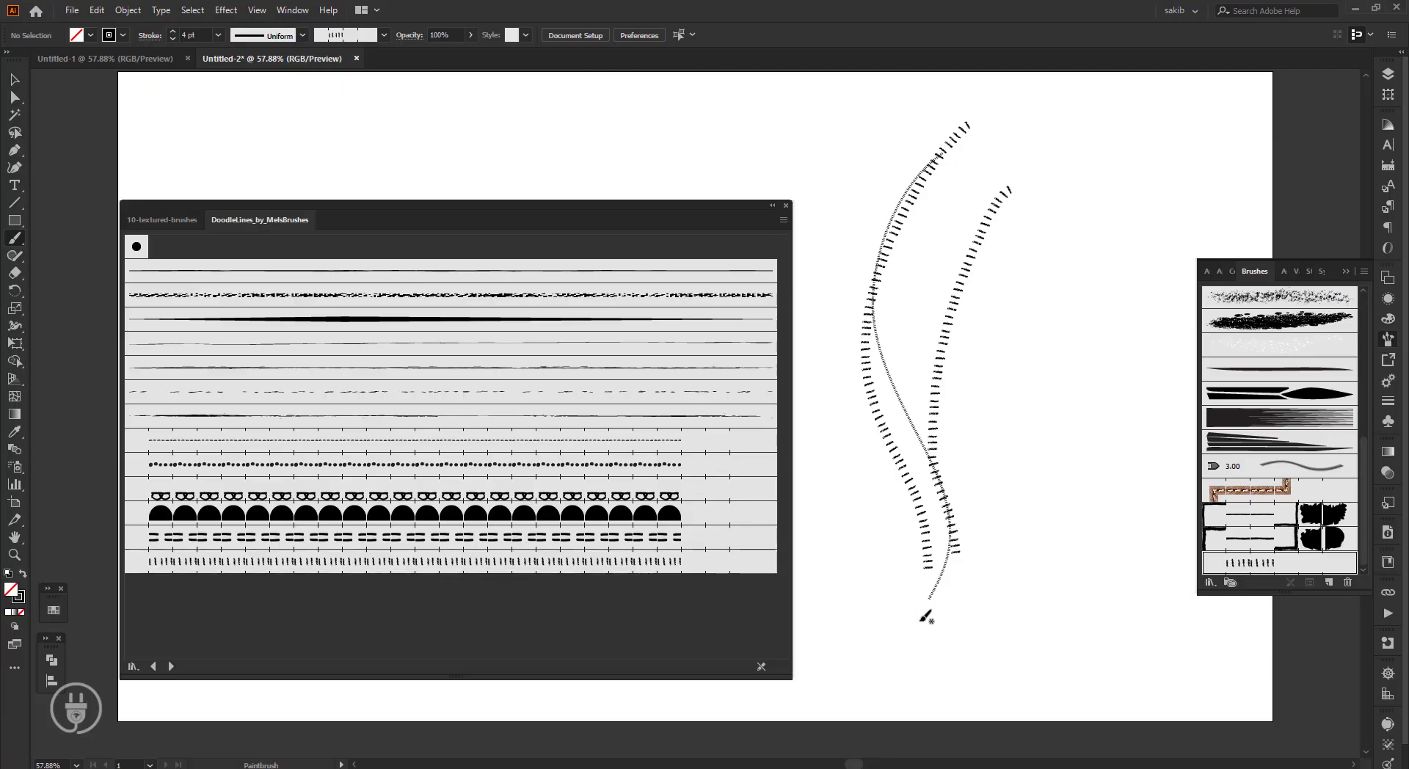
pyautogui.click(743, 512)
pyautogui.moveTo(1027, 237); pyautogui.dragTo(987, 618)
pyautogui.hotkey('ctrl', 'a')
pyautogui.press('Delete')
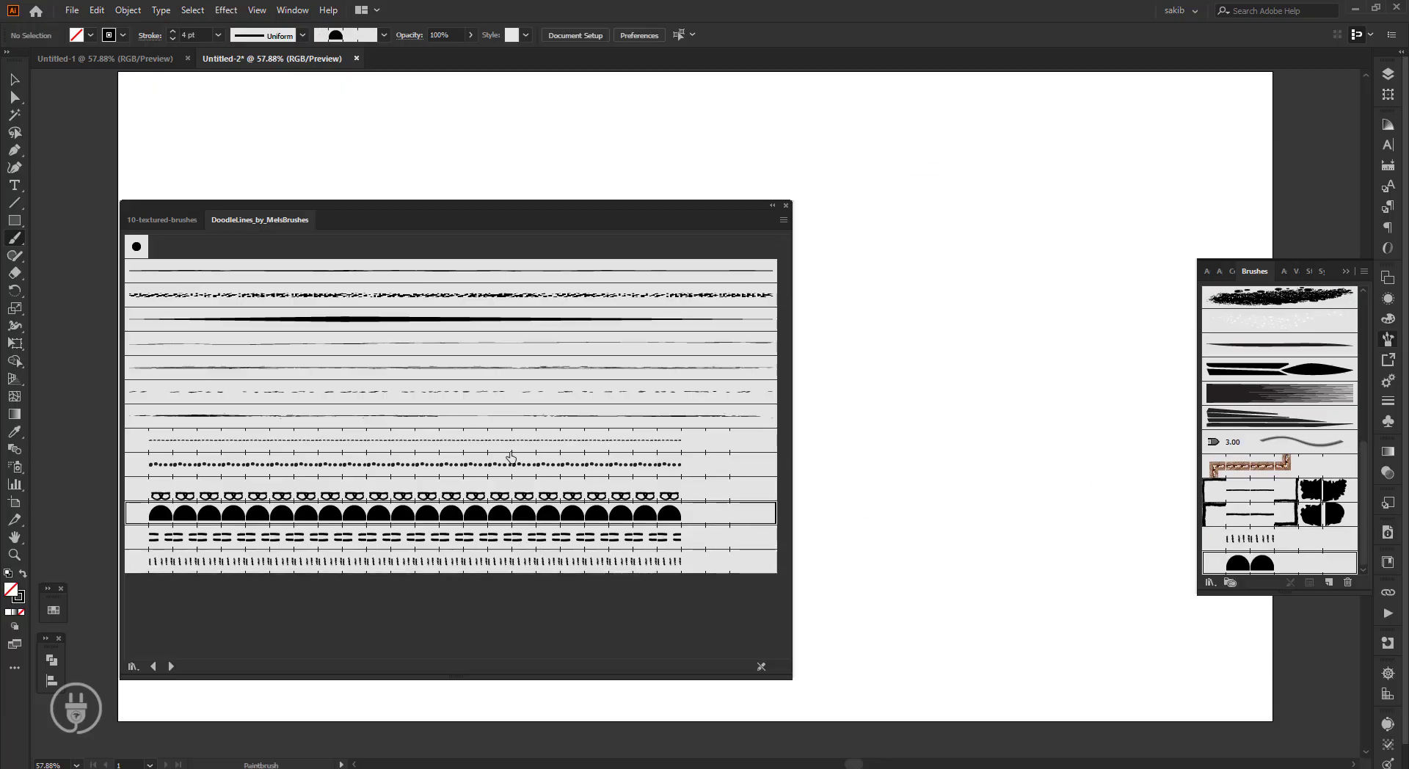
pyautogui.click(172, 666)
# Paint sample strokes with three different DryInks brushes.
pyautogui.click(468, 512)
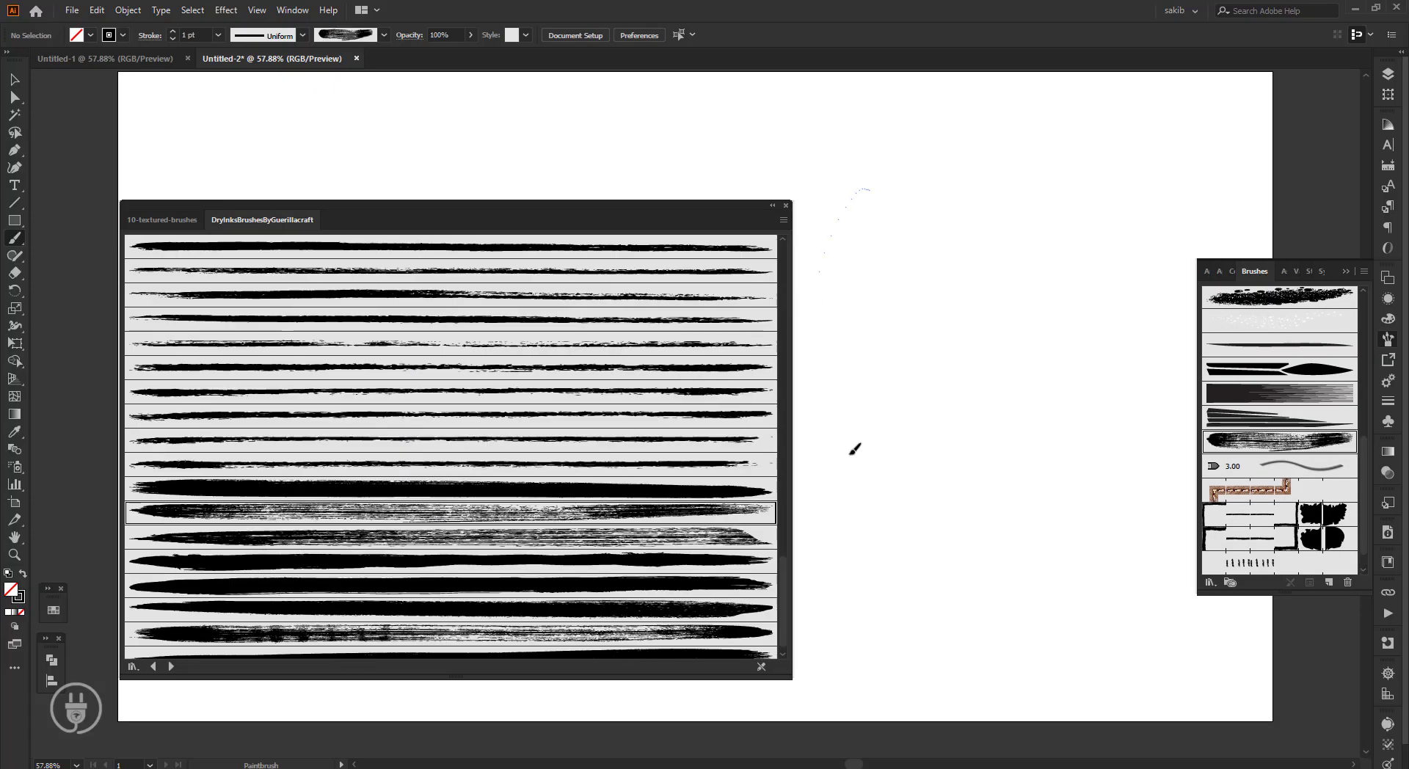
pyautogui.moveTo(854, 449); pyautogui.dragTo(879, 583)
pyautogui.scroll(-1, 670, 572)
pyautogui.click(594, 621)
pyautogui.moveTo(928, 194)
pyautogui.mouseDown()
pyautogui.moveTo(884, 399)
pyautogui.moveTo(944, 478)
pyautogui.mouseUp()
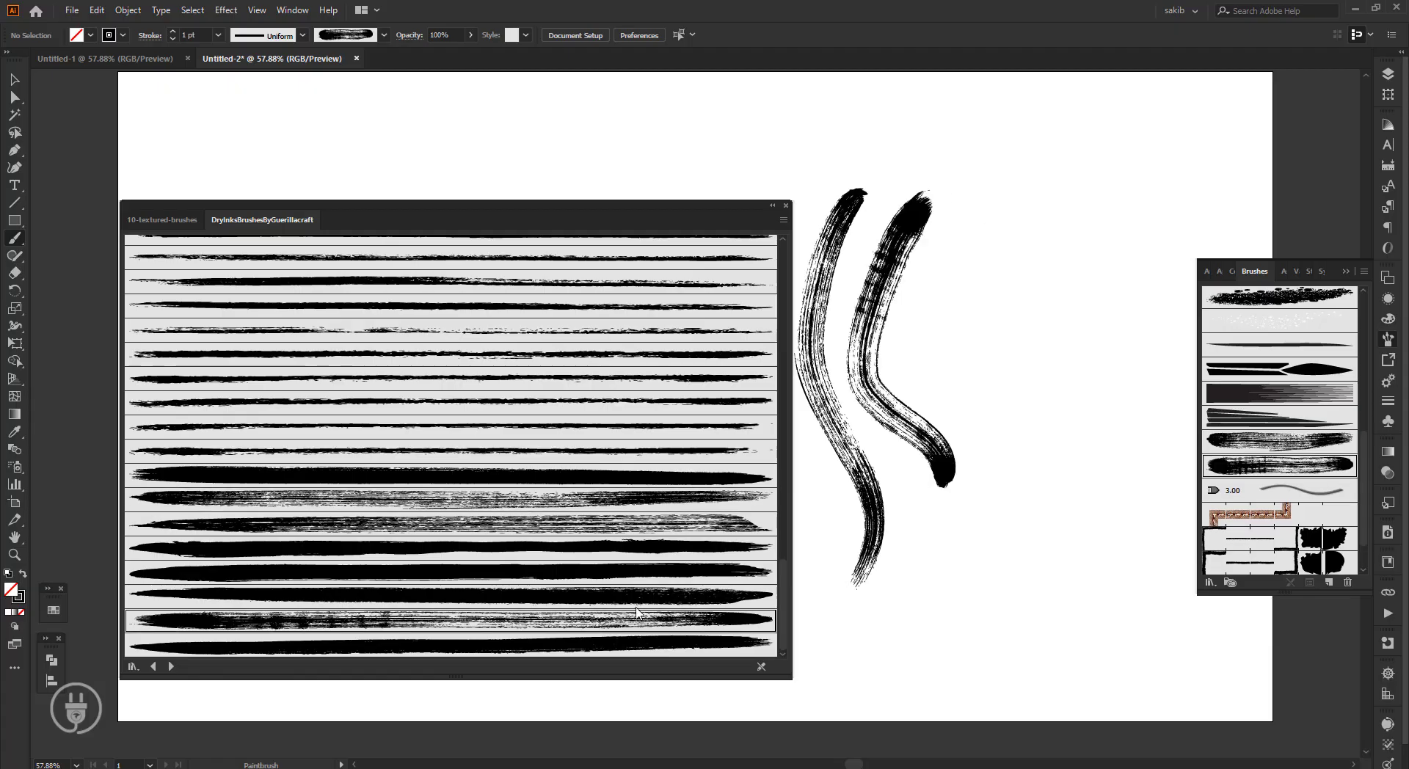
pyautogui.click(604, 521)
pyautogui.moveTo(971, 237); pyautogui.dragTo(987, 488)
# Paint two more dry-ink sample strokes, then select all strokes and delete them.
pyautogui.click(709, 646)
pyautogui.moveTo(1017, 257); pyautogui.dragTo(1039, 523)
pyautogui.click(536, 381)
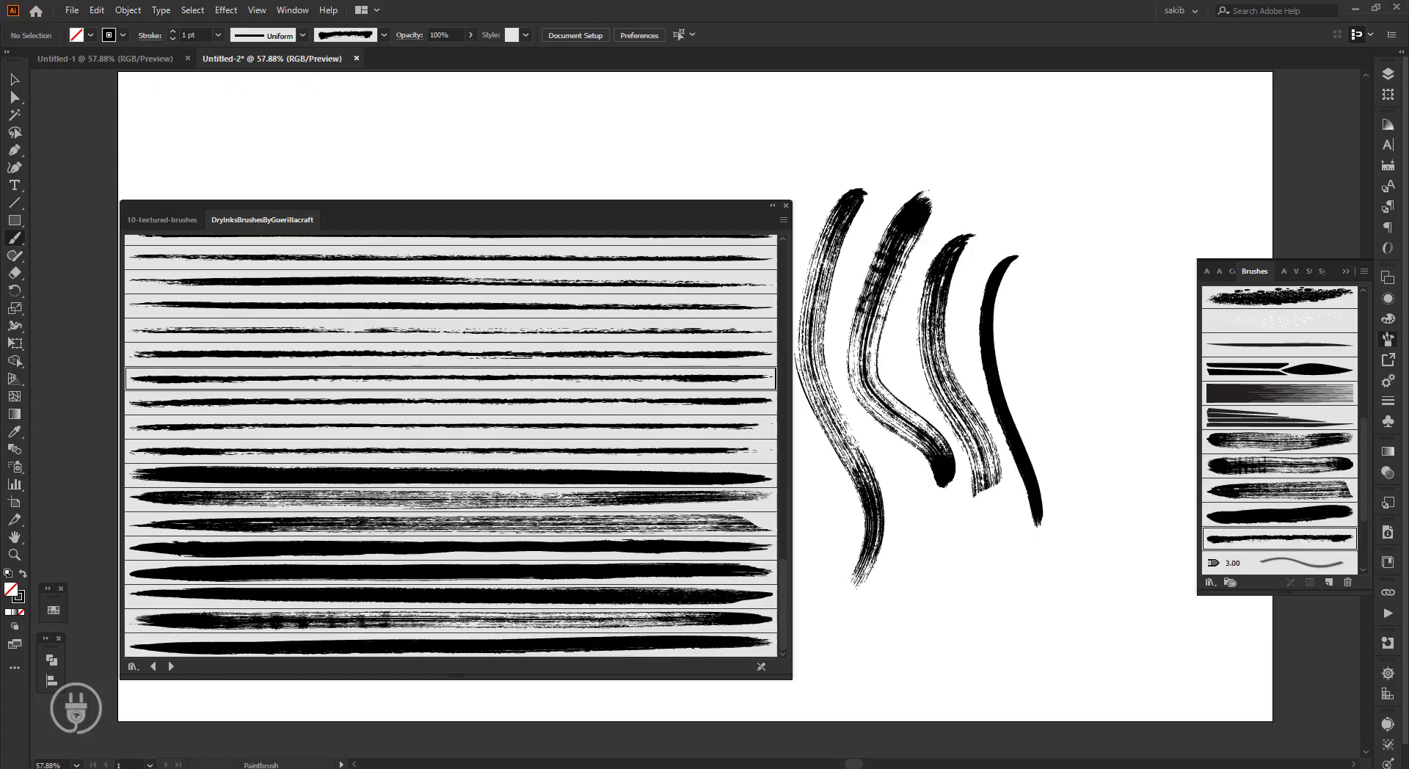
pyautogui.moveTo(835, 427); pyautogui.dragTo(849, 555)
pyautogui.hotkey('ctrl', 'a')
pyautogui.press('Delete')
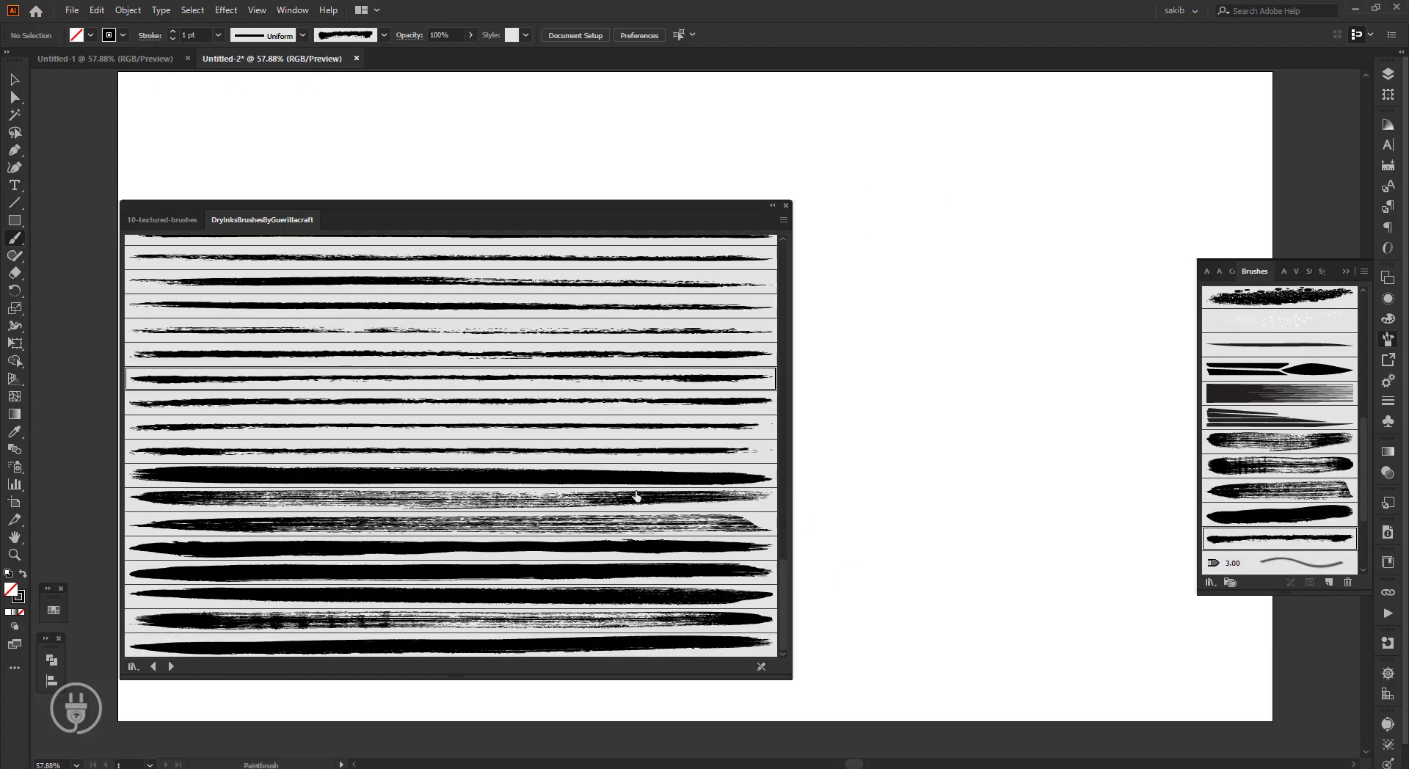
# Load Dryinkscattersvol2 via DryInksBrushesByGuerillacraftCSV and test its first scatter brush, undoing both strokes.
pyautogui.click(171, 666)
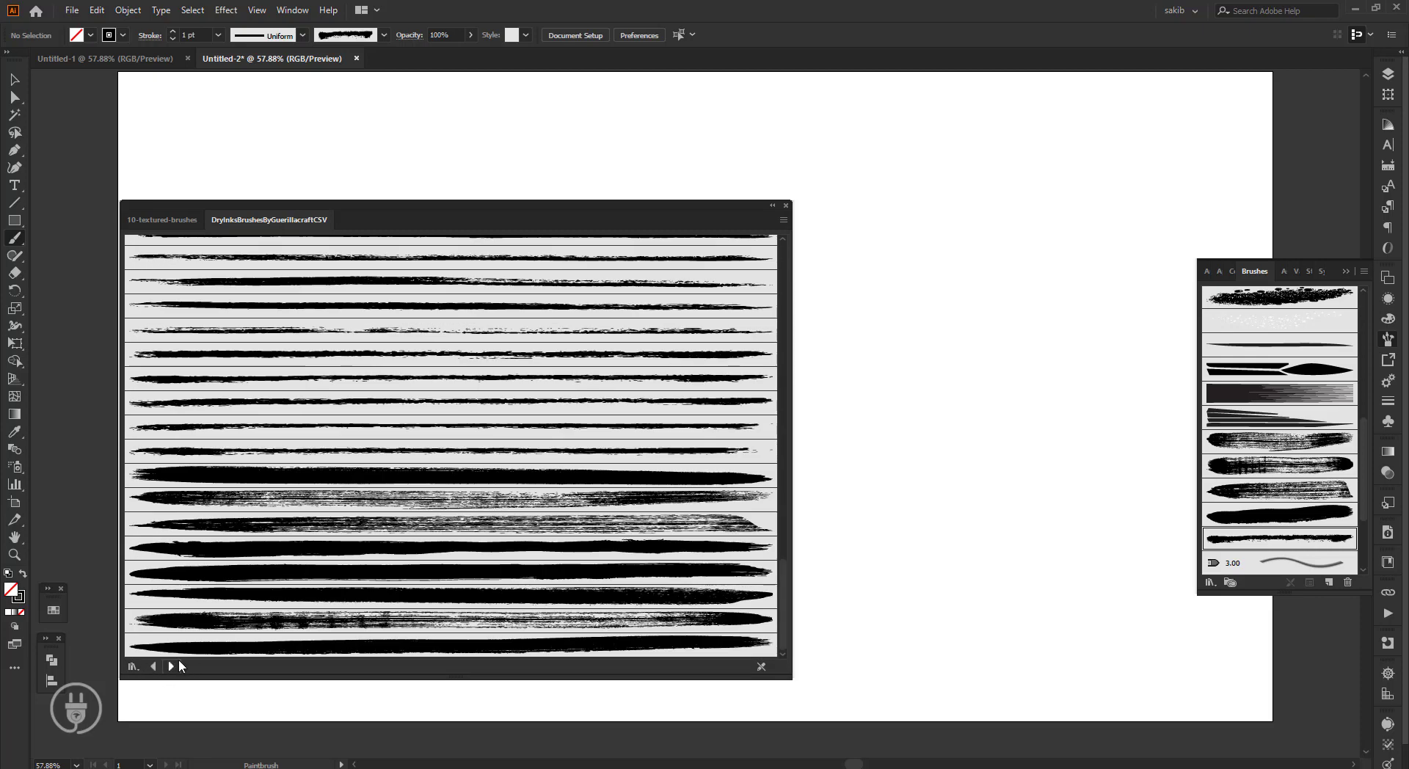
pyautogui.click(171, 667)
pyautogui.click(137, 271)
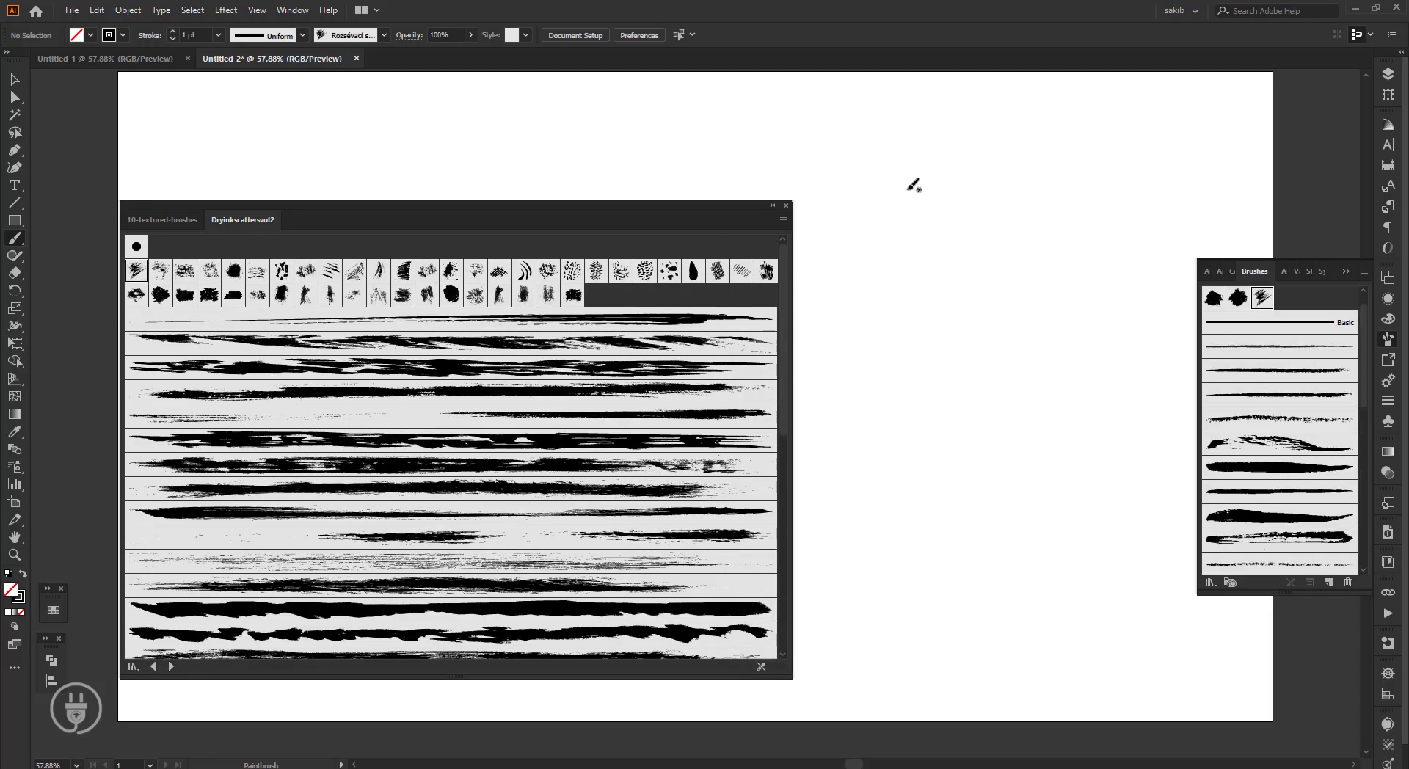
pyautogui.moveTo(917, 627); pyautogui.dragTo(917, 627)
pyautogui.hotkey('ctrl', 'z')
pyautogui.moveTo(934, 245); pyautogui.dragTo(974, 627)
pyautogui.hotkey('ctrl', 'z')
# Advance to FreeSunburstsByGuerillacraft, accepting the library conversion alert along the way.
pyautogui.scroll(-5, 607, 422)
pyautogui.scroll(-5, 607, 422)
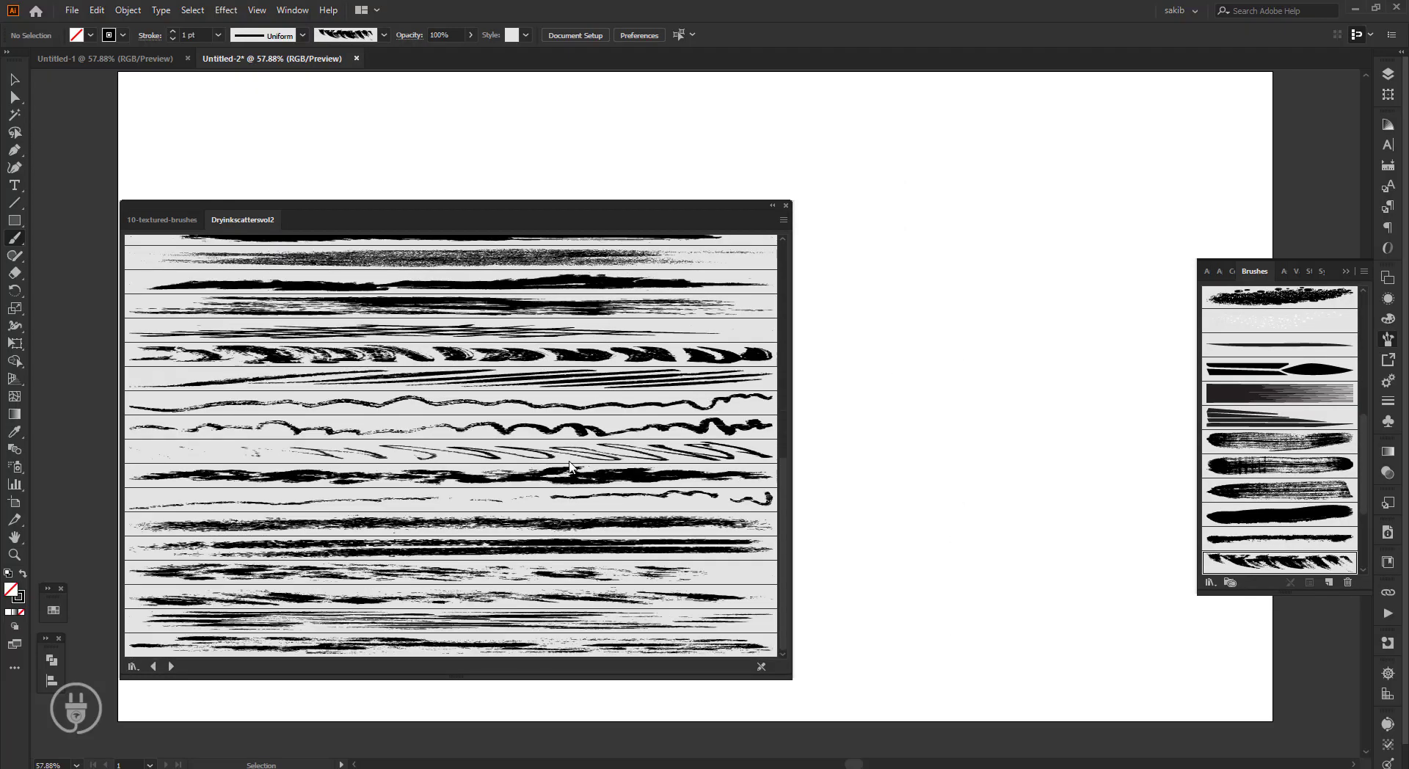
pyautogui.click(171, 666)
pyautogui.click(767, 413)
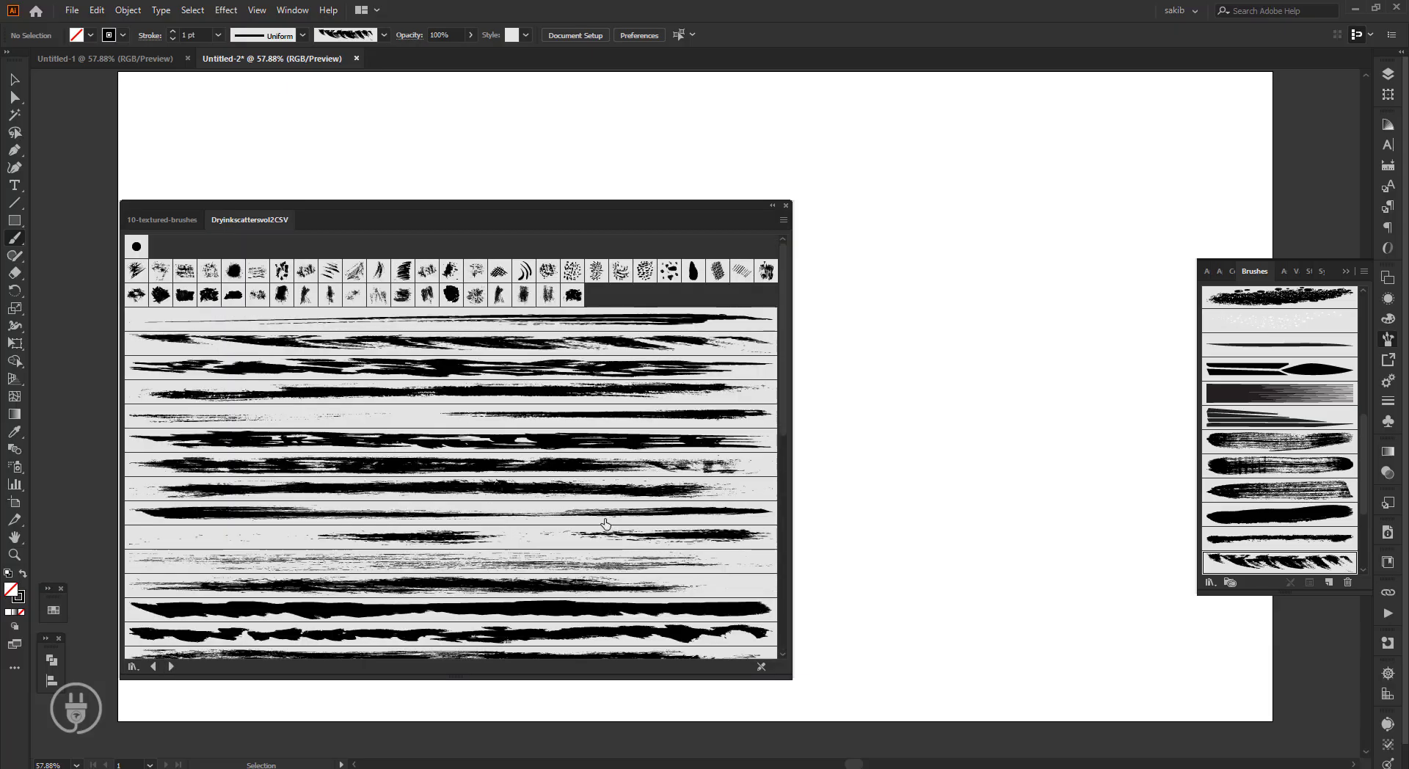
pyautogui.click(172, 666)
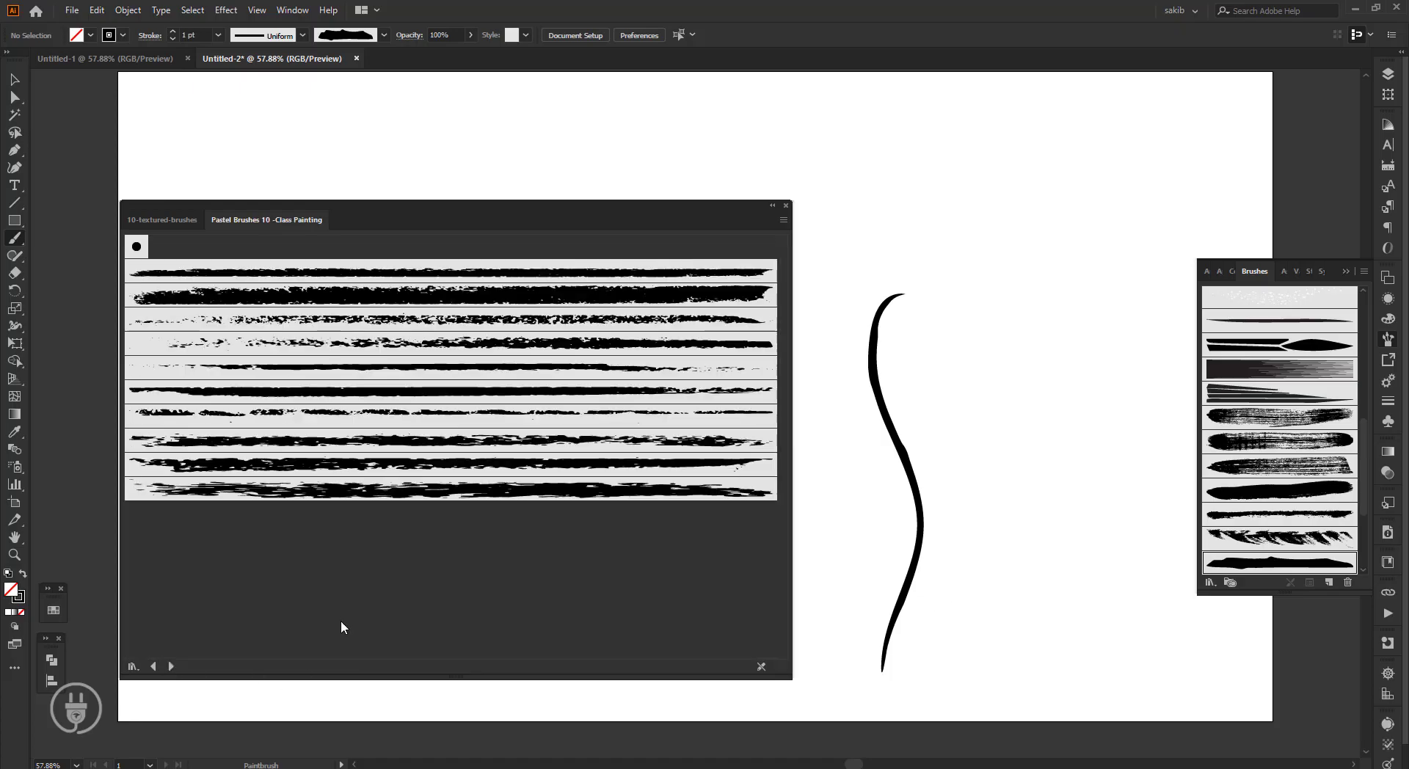
# Paint rough pastel curves with Pastel Brushes 10 and Pastel Brushes 12 brushes.
pyautogui.click(499, 276)
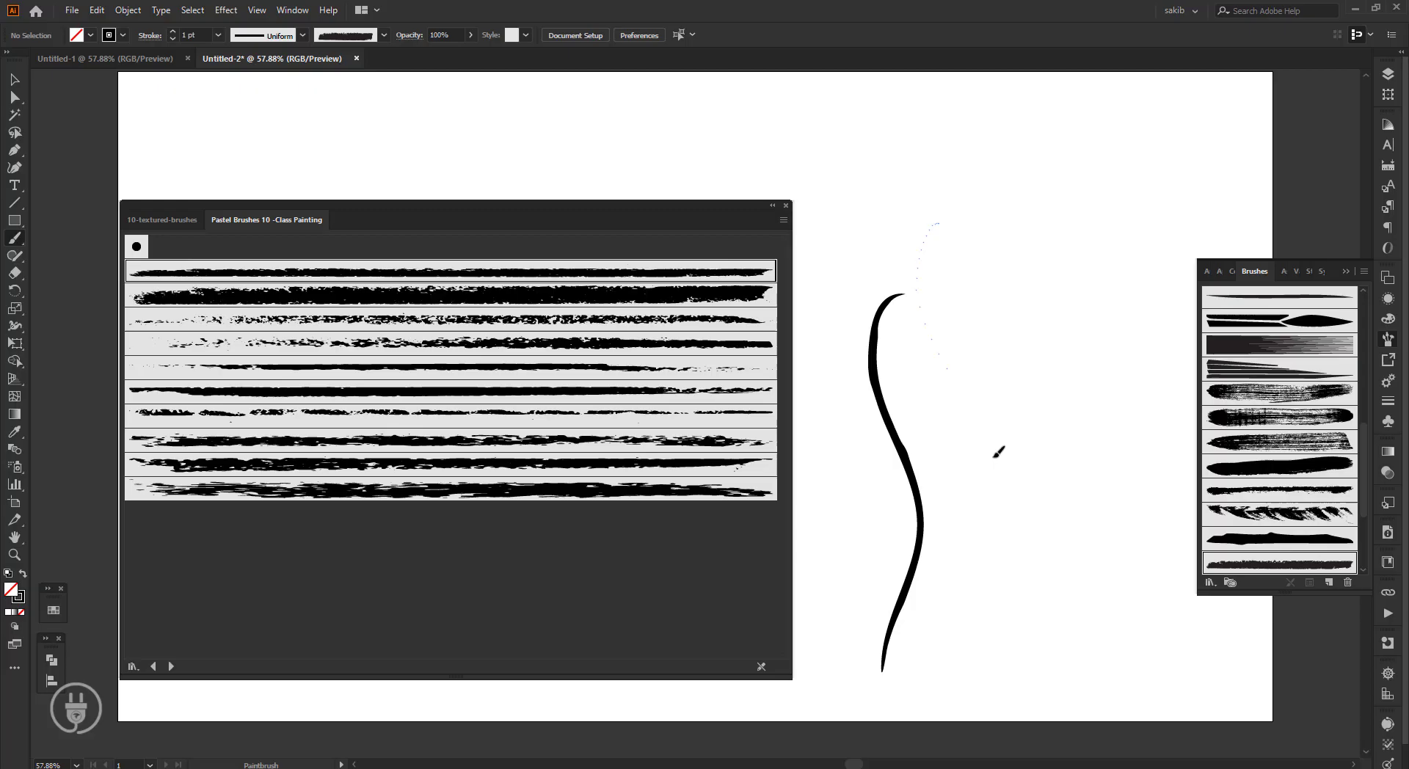
pyautogui.moveTo(995, 455); pyautogui.dragTo(959, 573)
pyautogui.click(171, 666)
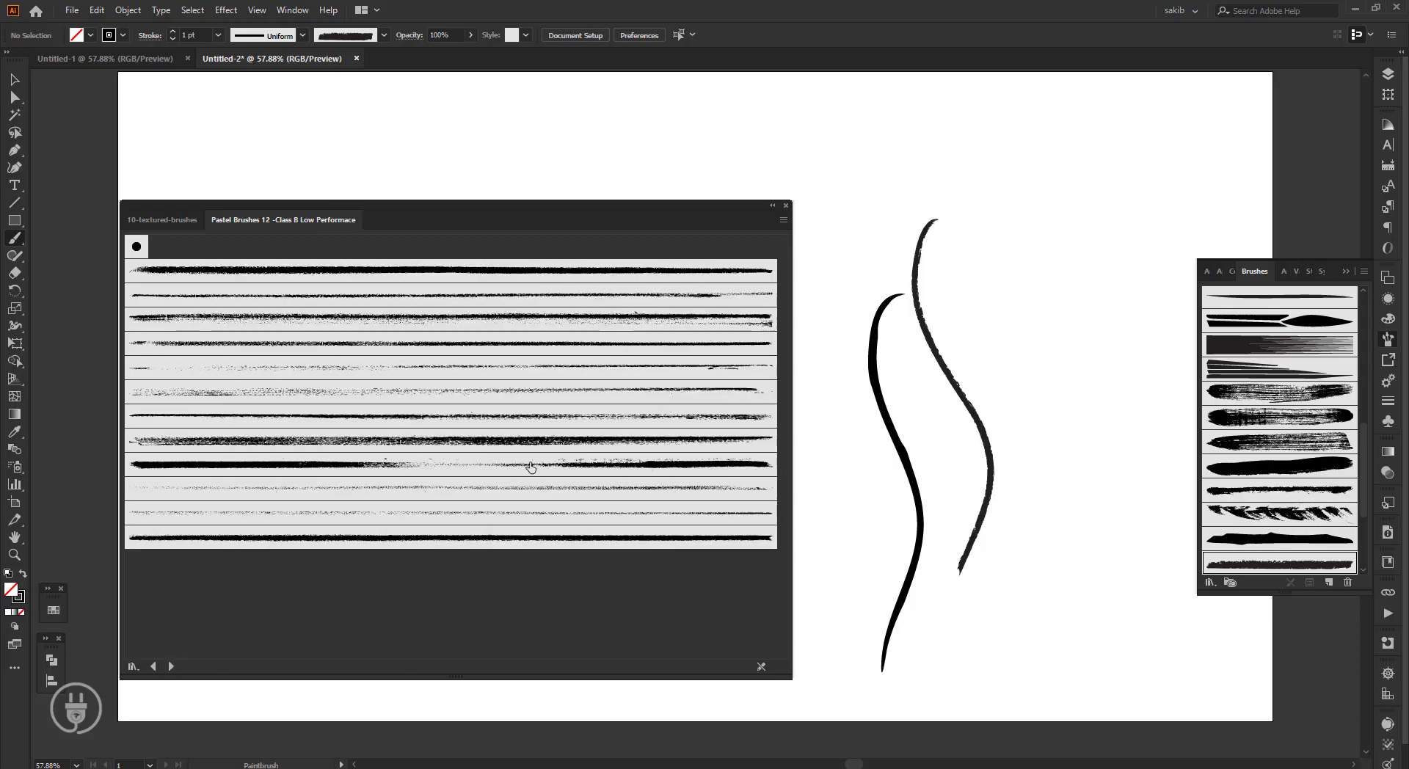
pyautogui.click(529, 280)
pyautogui.moveTo(783, 646); pyautogui.dragTo(779, 650)
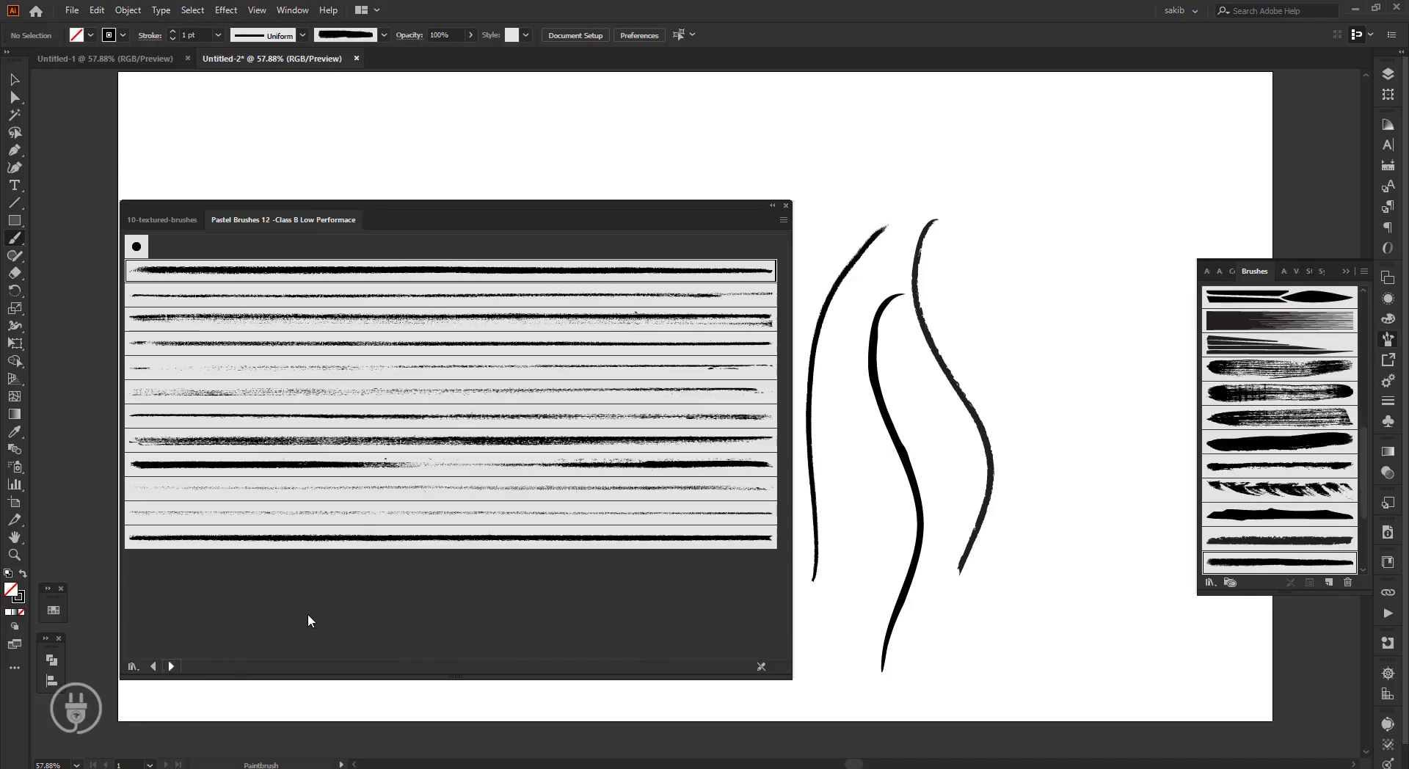
pyautogui.click(434, 438)
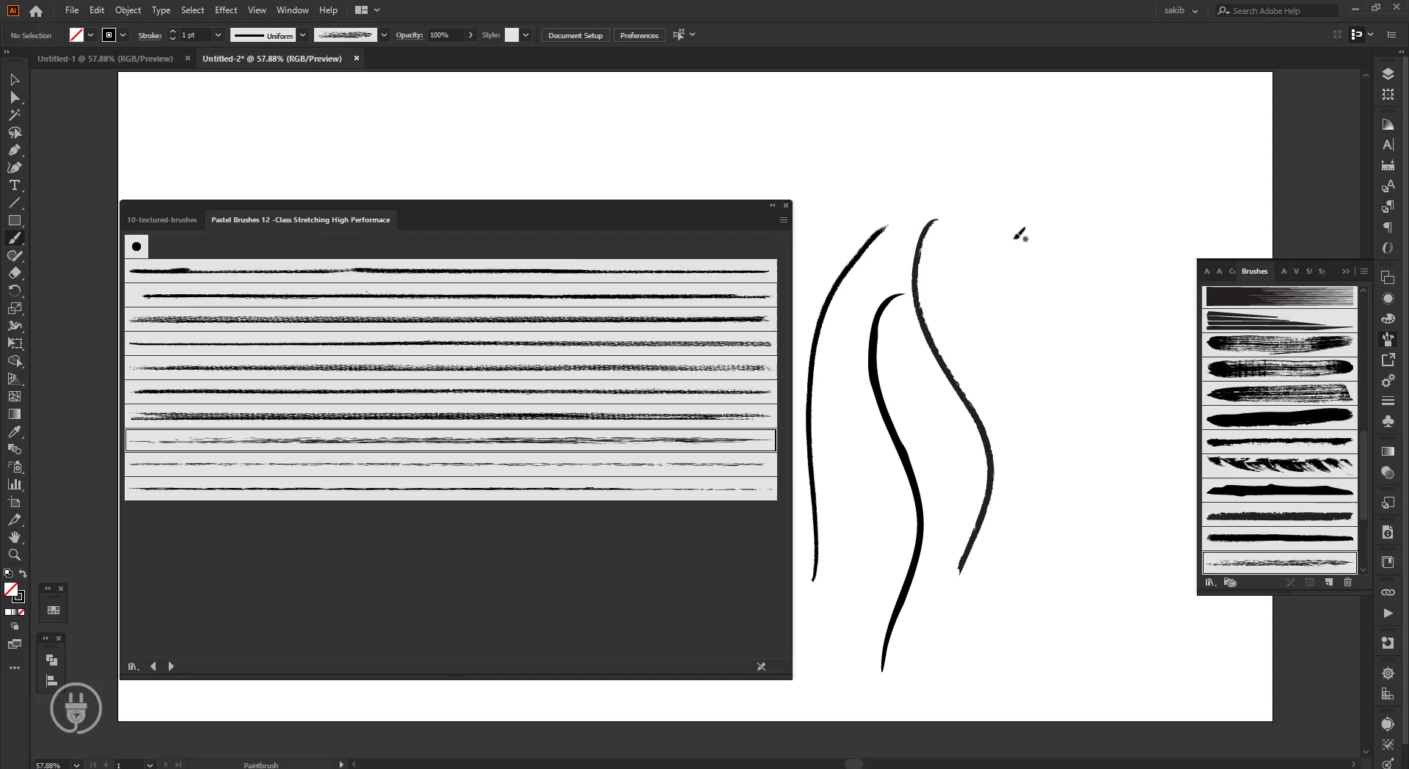
pyautogui.moveTo(1013, 238); pyautogui.dragTo(1032, 524)
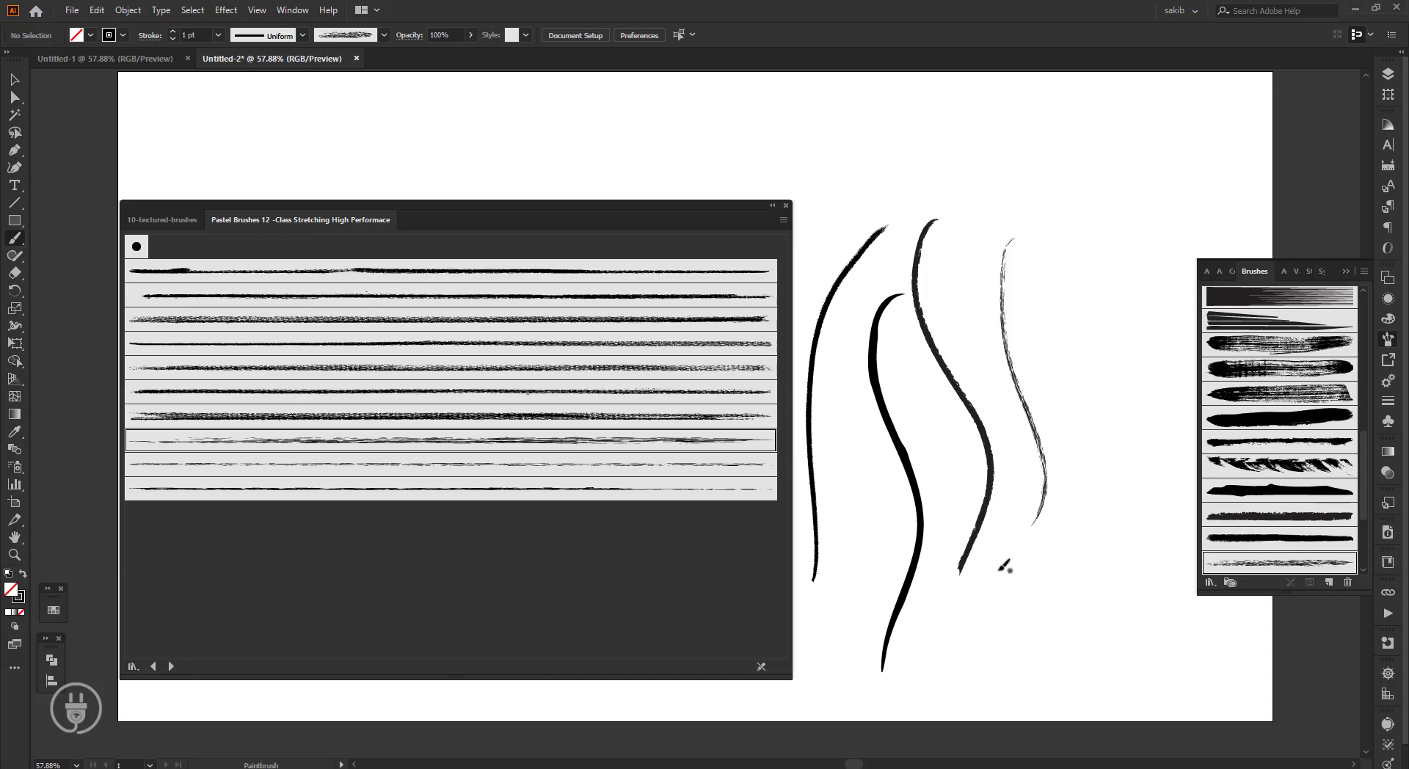
# Paint two large textured strokes with tiled pastel pattern brushes, then advance to ScatterTextureBrushesByGuerillacraft.
pyautogui.click(179, 665)
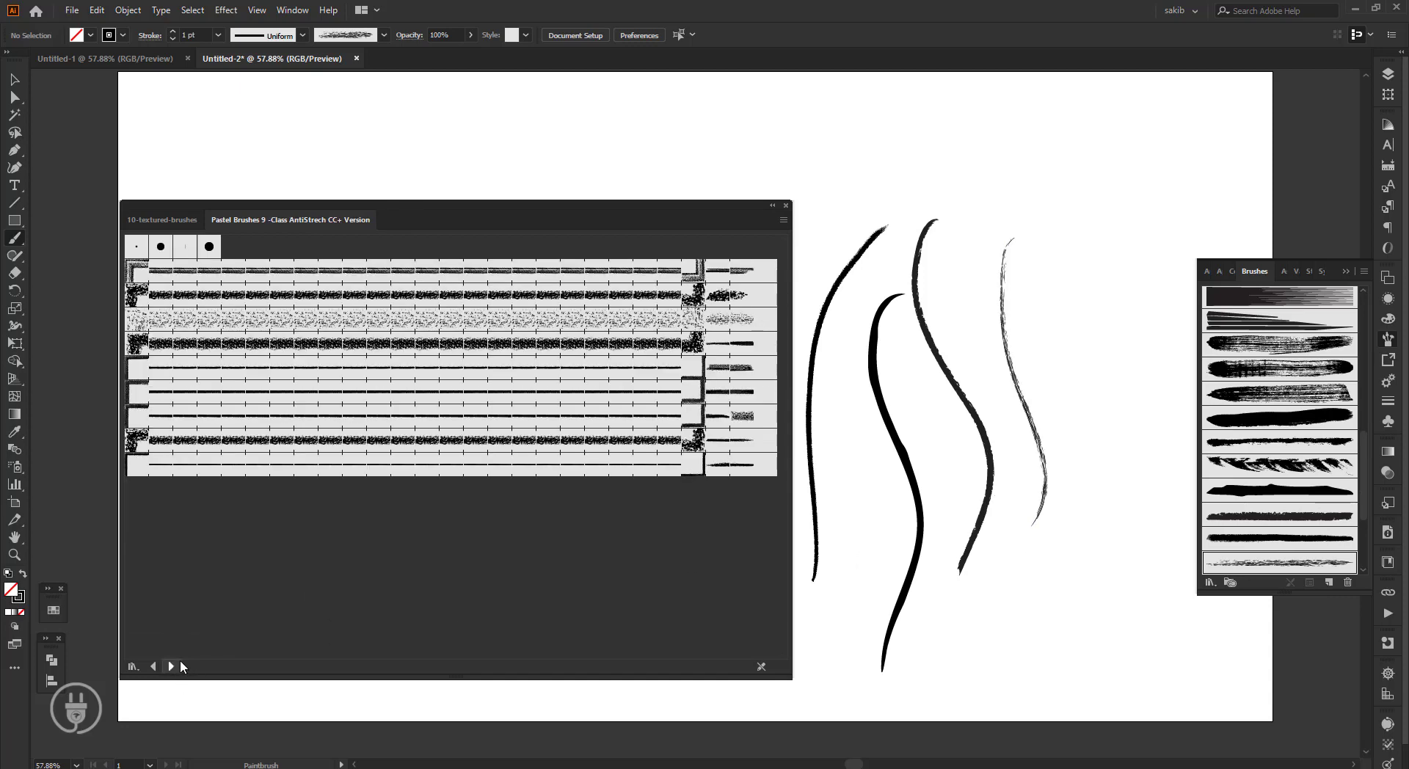
pyautogui.click(563, 345)
pyautogui.moveTo(1042, 165)
pyautogui.mouseDown()
pyautogui.moveTo(1107, 381)
pyautogui.moveTo(1045, 562)
pyautogui.mouseUp()
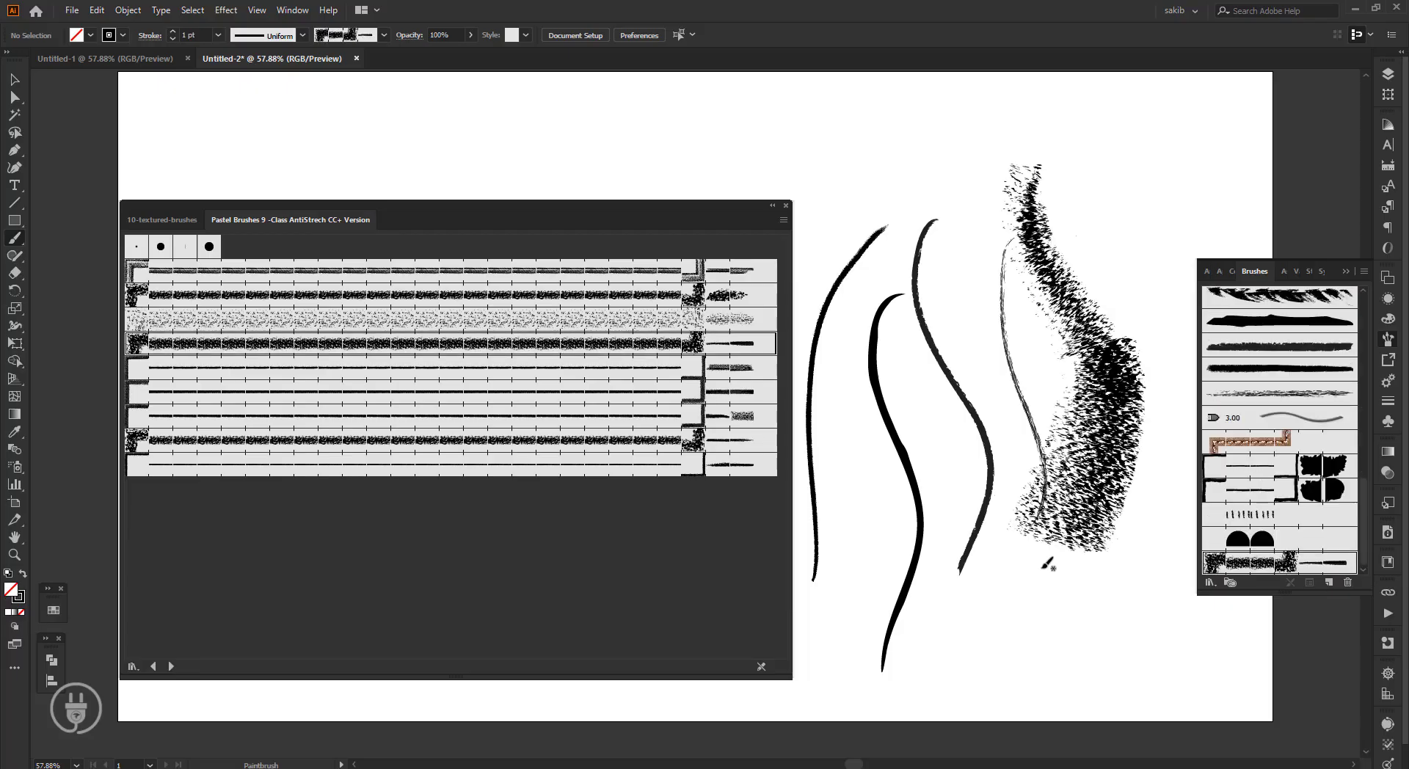
pyautogui.click(484, 375)
pyautogui.moveTo(950, 176); pyautogui.dragTo(935, 360)
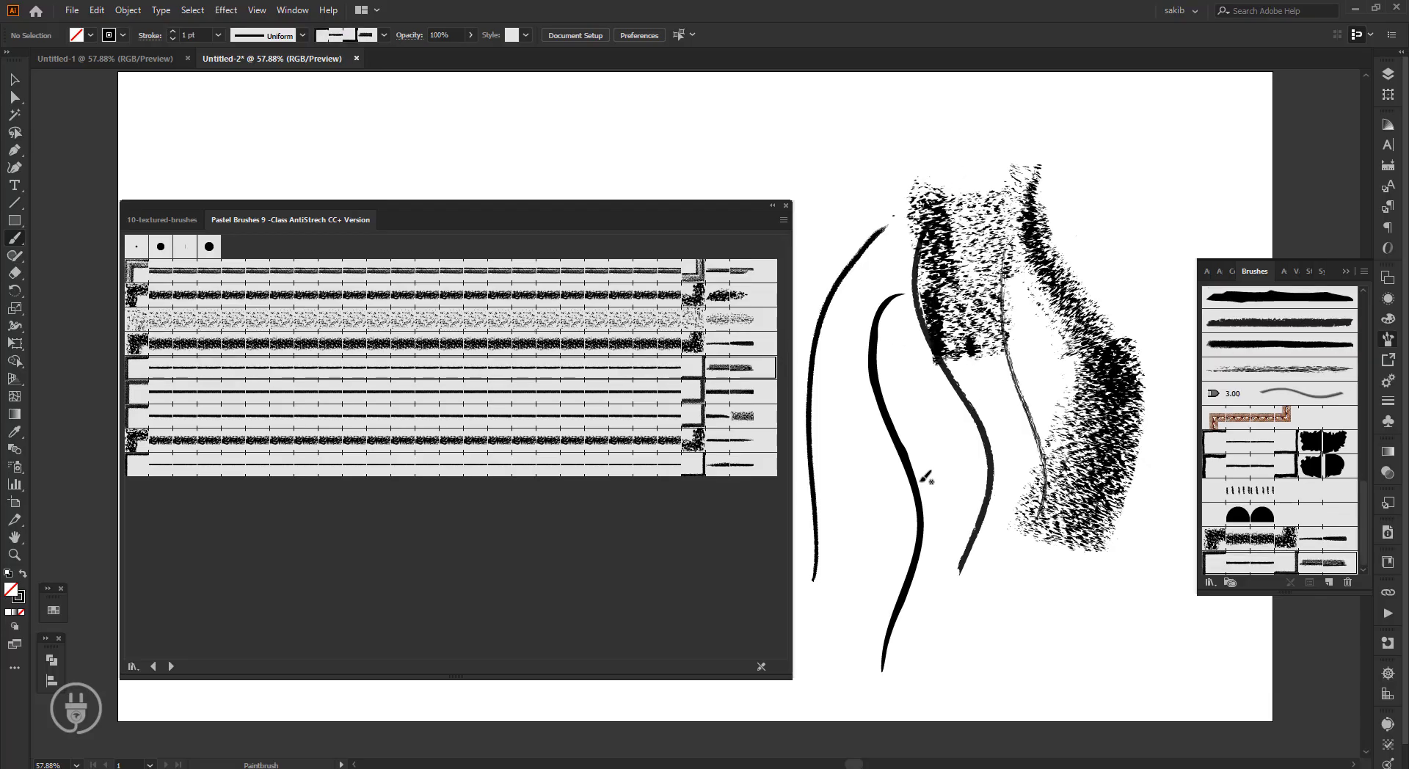
pyautogui.click(171, 665)
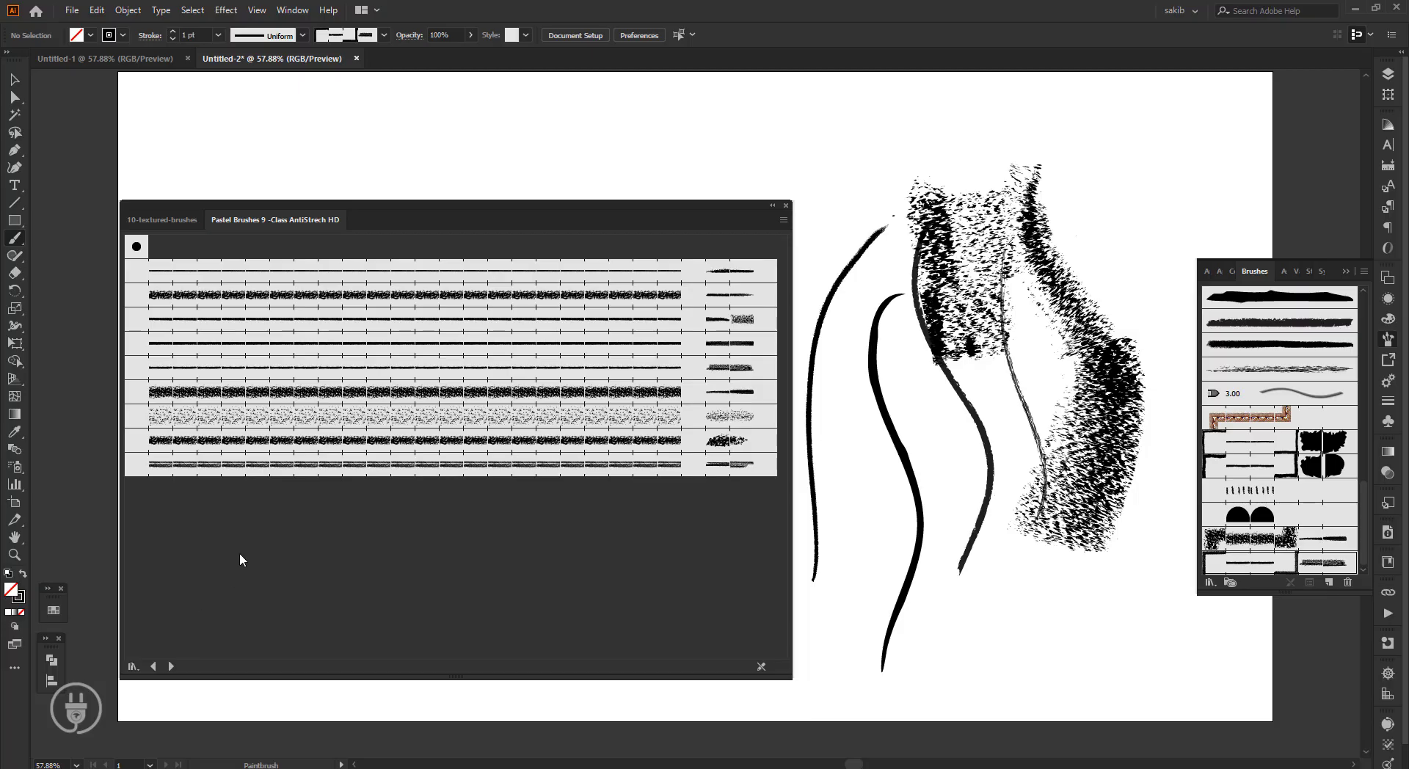
pyautogui.click(170, 666)
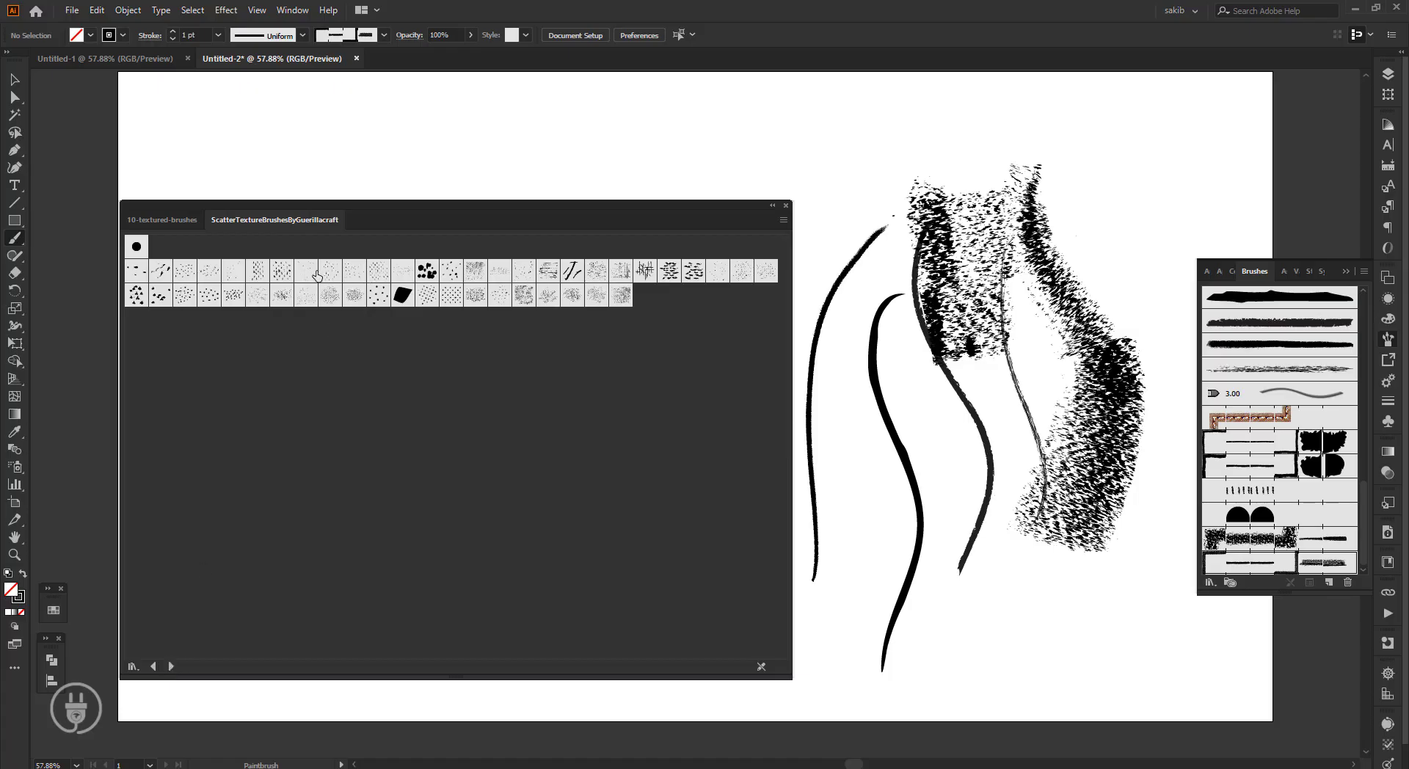
# Paint a dotted scatter texture stroke, then marquee-select everything on the artboard and delete it.
pyautogui.click(143, 275)
pyautogui.moveTo(823, 153)
pyautogui.mouseDown()
pyautogui.moveTo(916, 640)
pyautogui.moveTo(899, 671)
pyautogui.mouseUp()
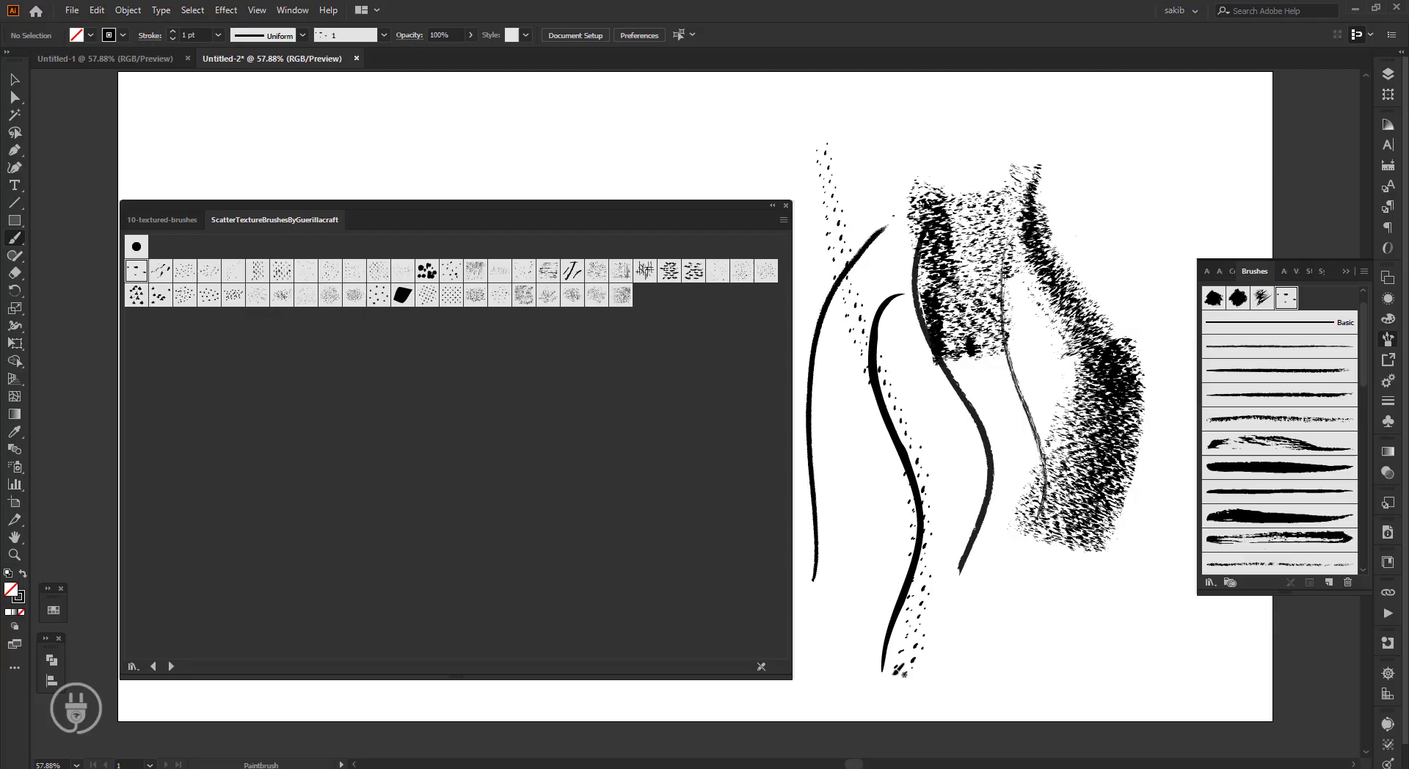
pyautogui.moveTo(1107, 607); pyautogui.dragTo(844, 209)
pyautogui.press('Delete')
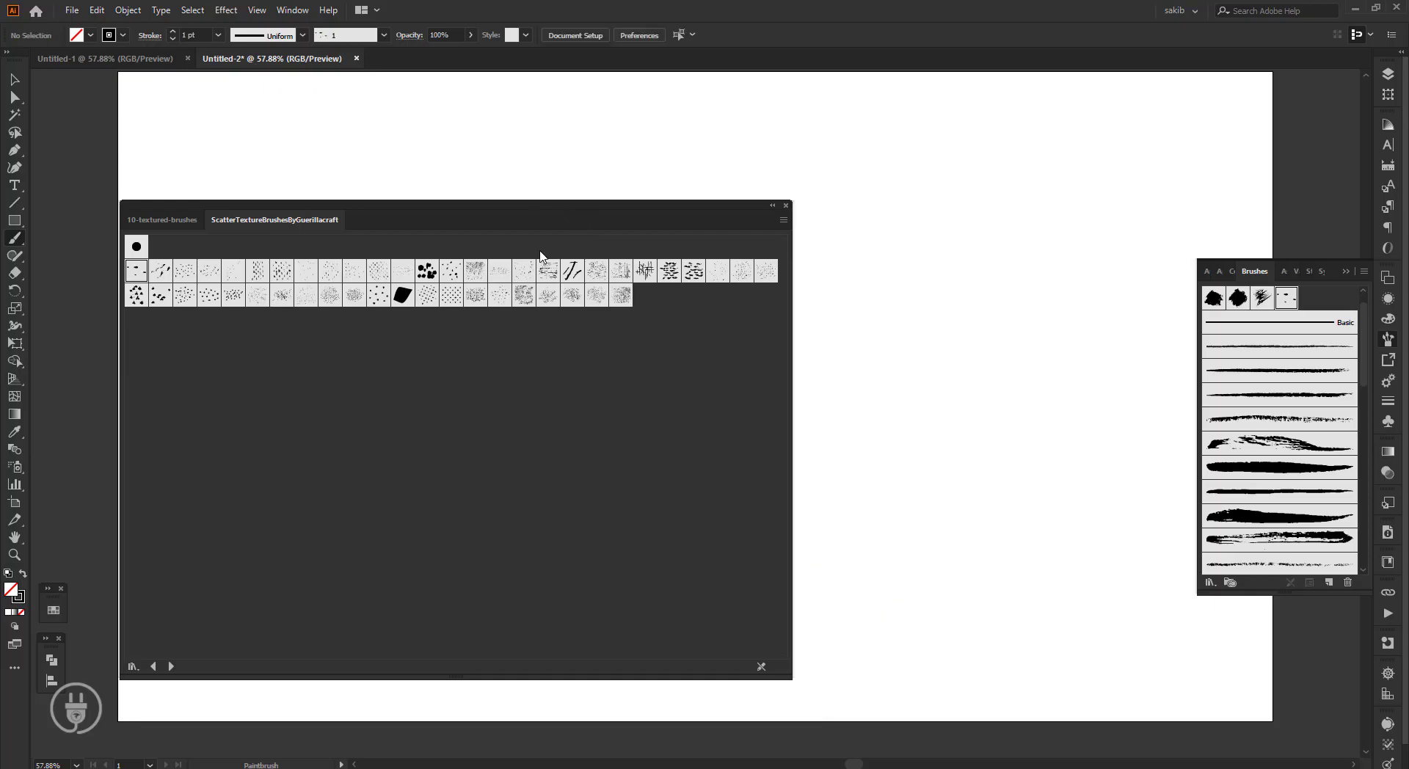
# Test the black scatter brush with two strokes, undoing each one.
pyautogui.click(402, 294)
pyautogui.moveTo(941, 117)
pyautogui.mouseDown()
pyautogui.moveTo(858, 378)
pyautogui.moveTo(950, 561)
pyautogui.mouseUp()
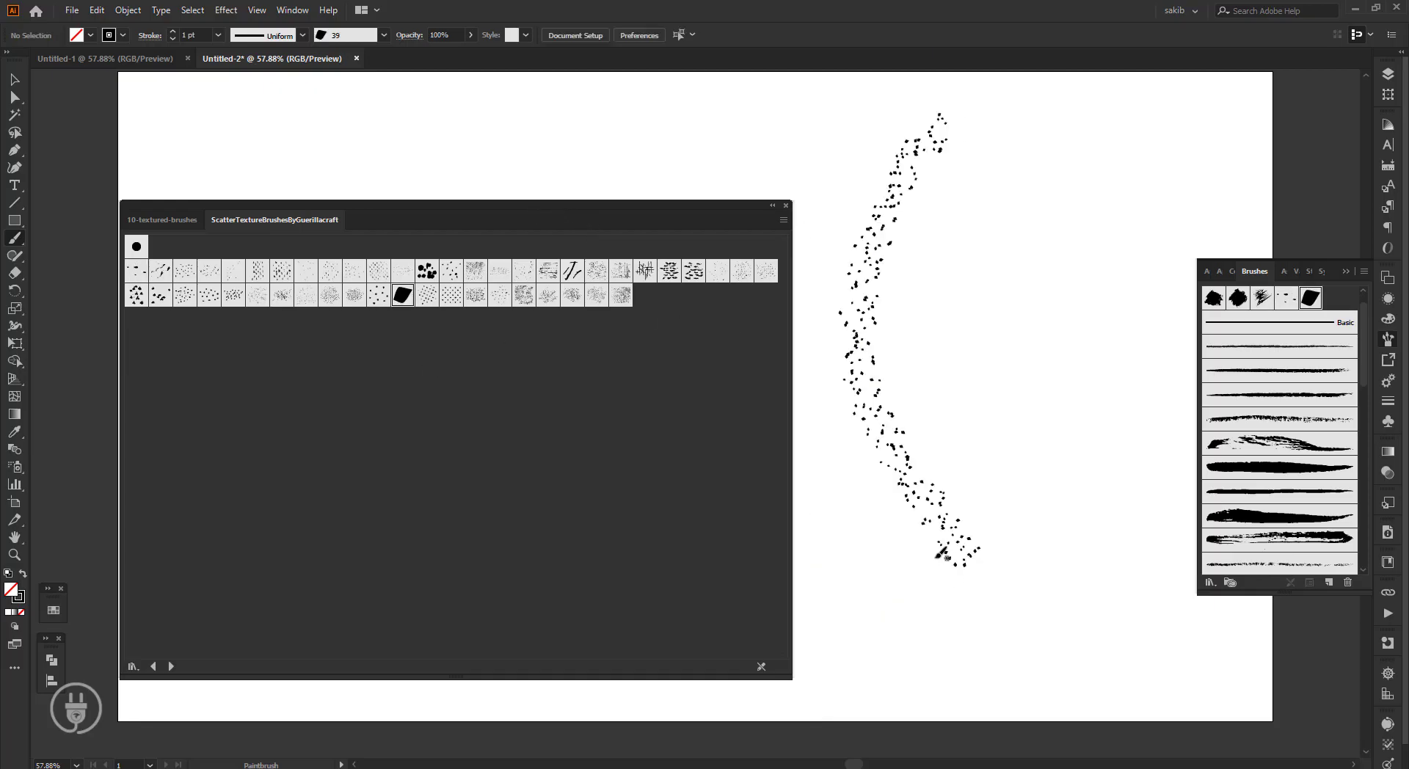
pyautogui.hotkey('ctrl', 'z')
pyautogui.moveTo(922, 162); pyautogui.dragTo(890, 596)
pyautogui.hotkey('ctrl', 'z')
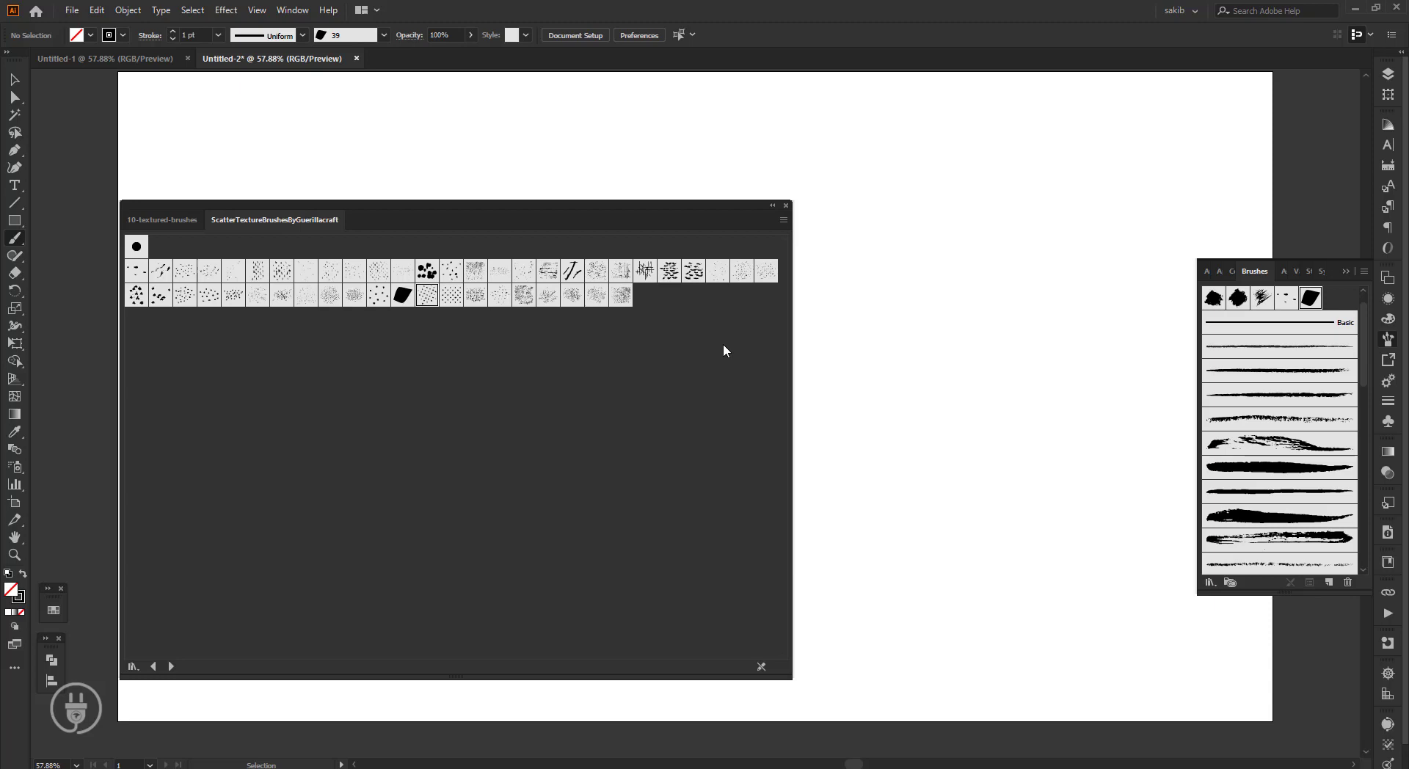